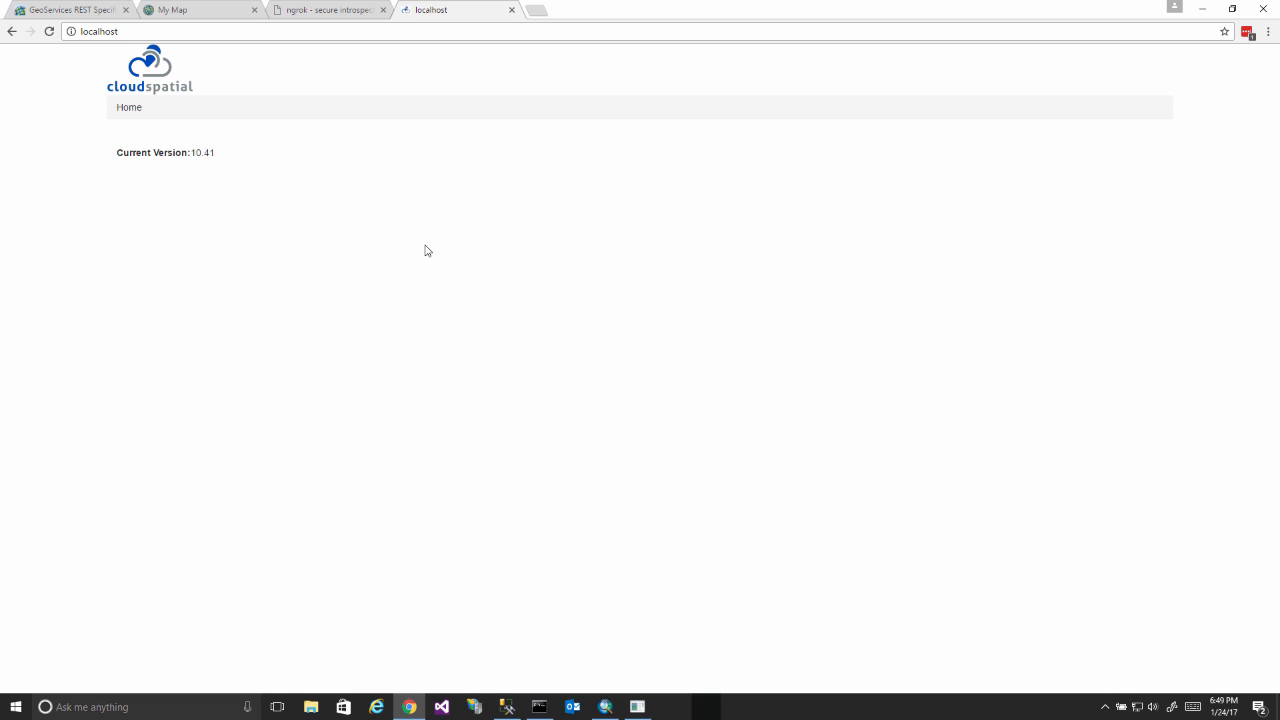
# Look through the GeoServices REST Specification PDF, from the cover and table of contents to the introduction.
pyautogui.click(68, 12)
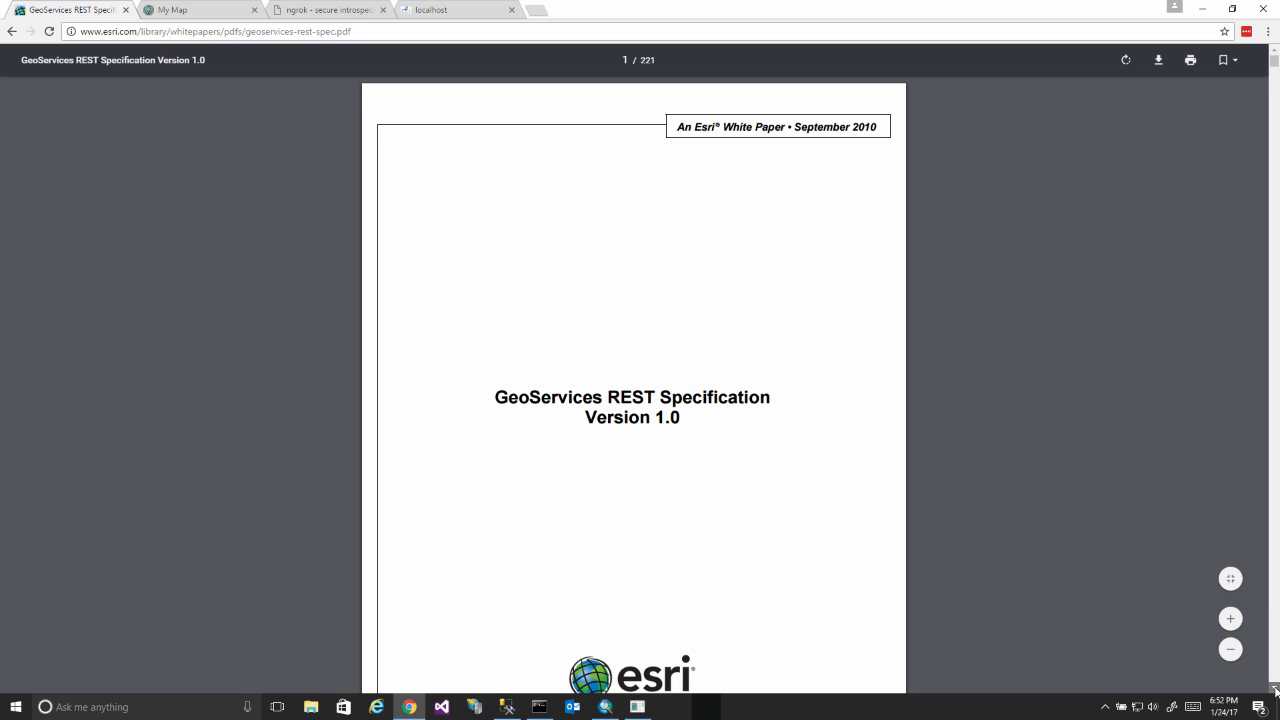
pyautogui.scroll(-6, 1276, 690)
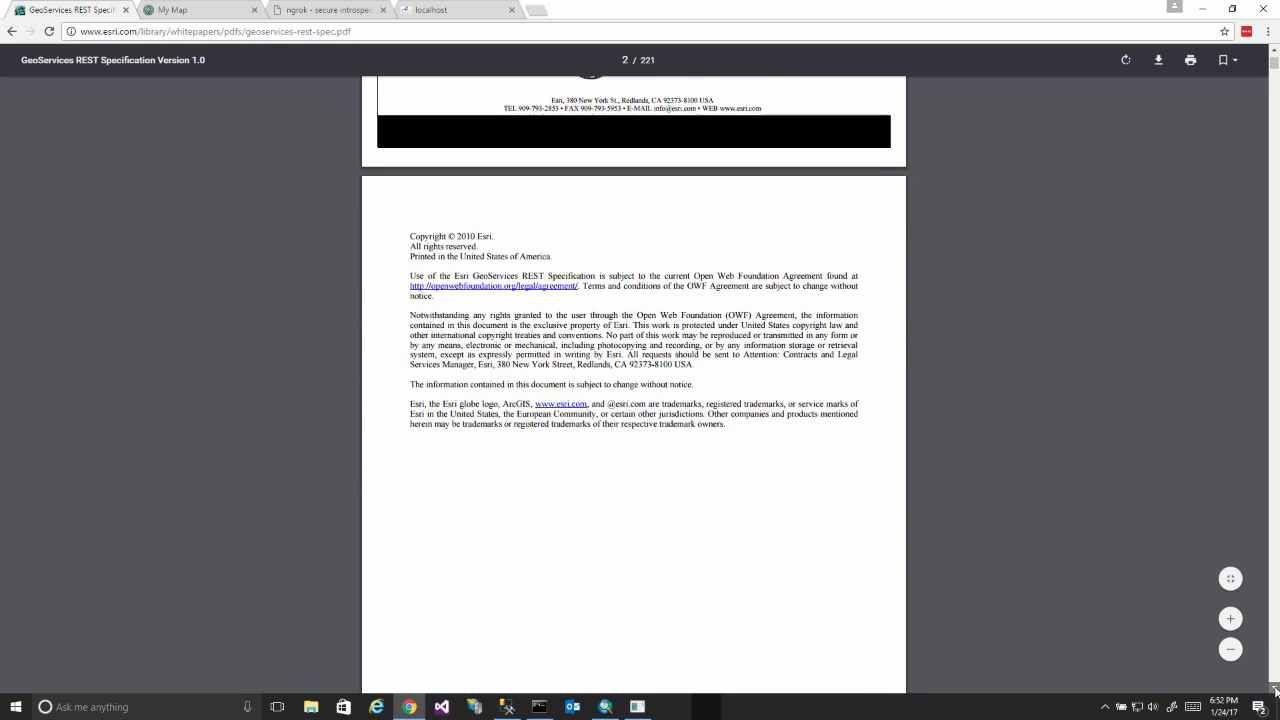
pyautogui.scroll(-5, 1276, 690)
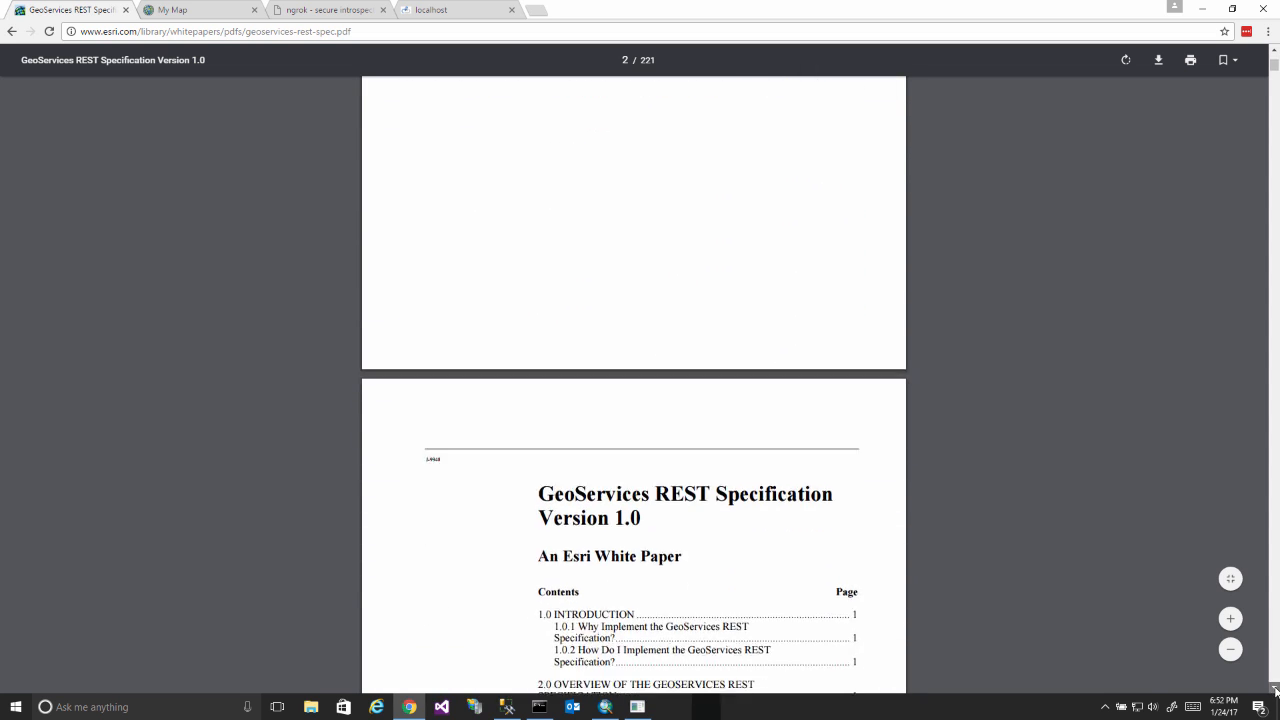
pyautogui.scroll(-4, 1276, 690)
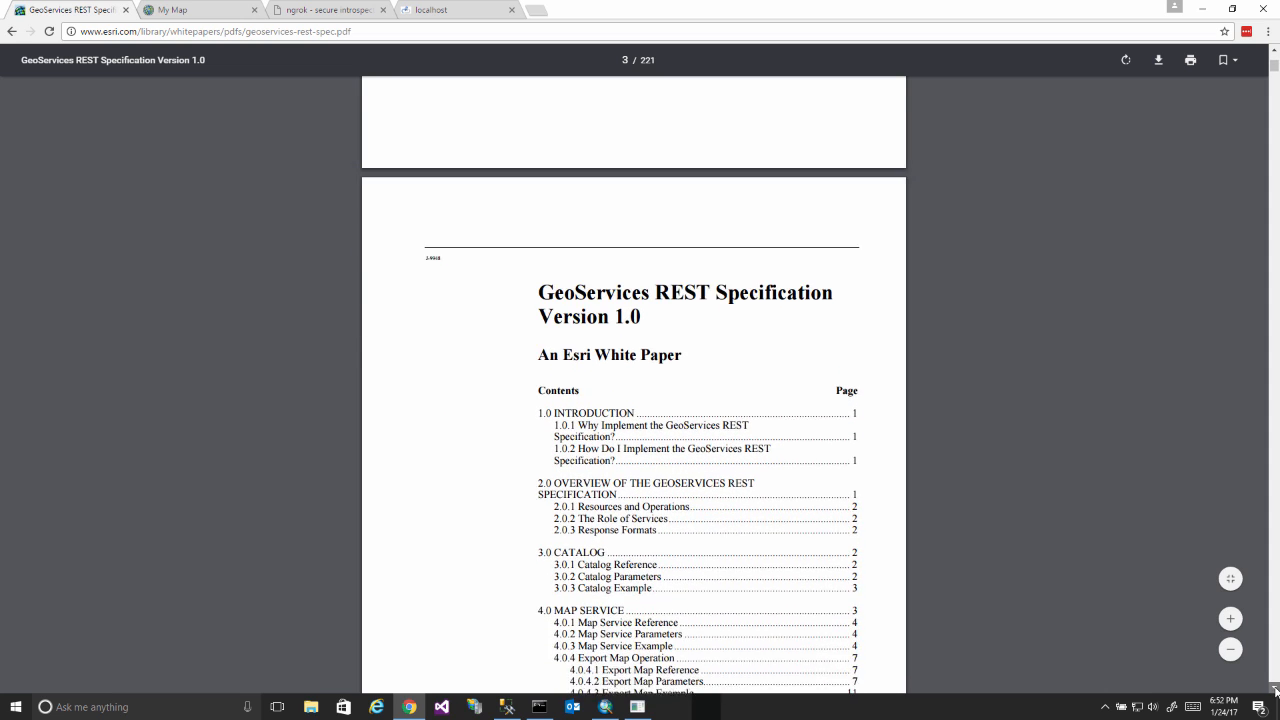
pyautogui.scroll(-2, 1276, 690)
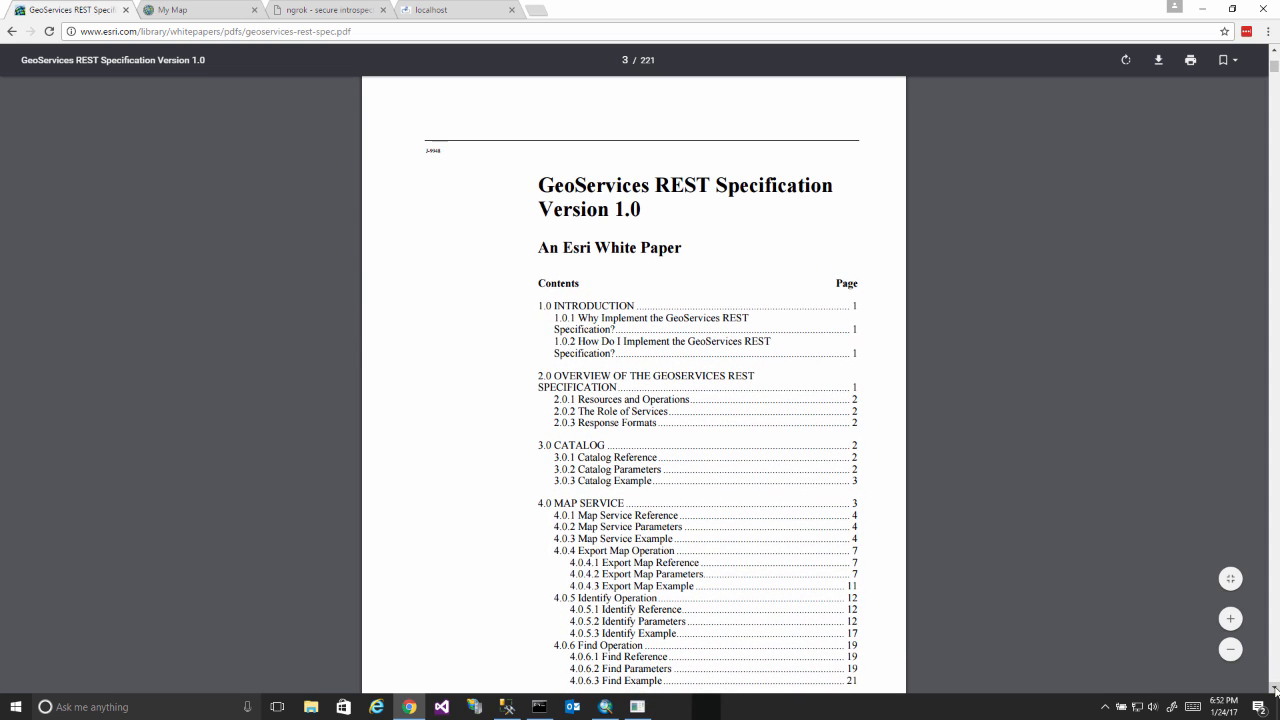
pyautogui.scroll(-4, 1276, 690)
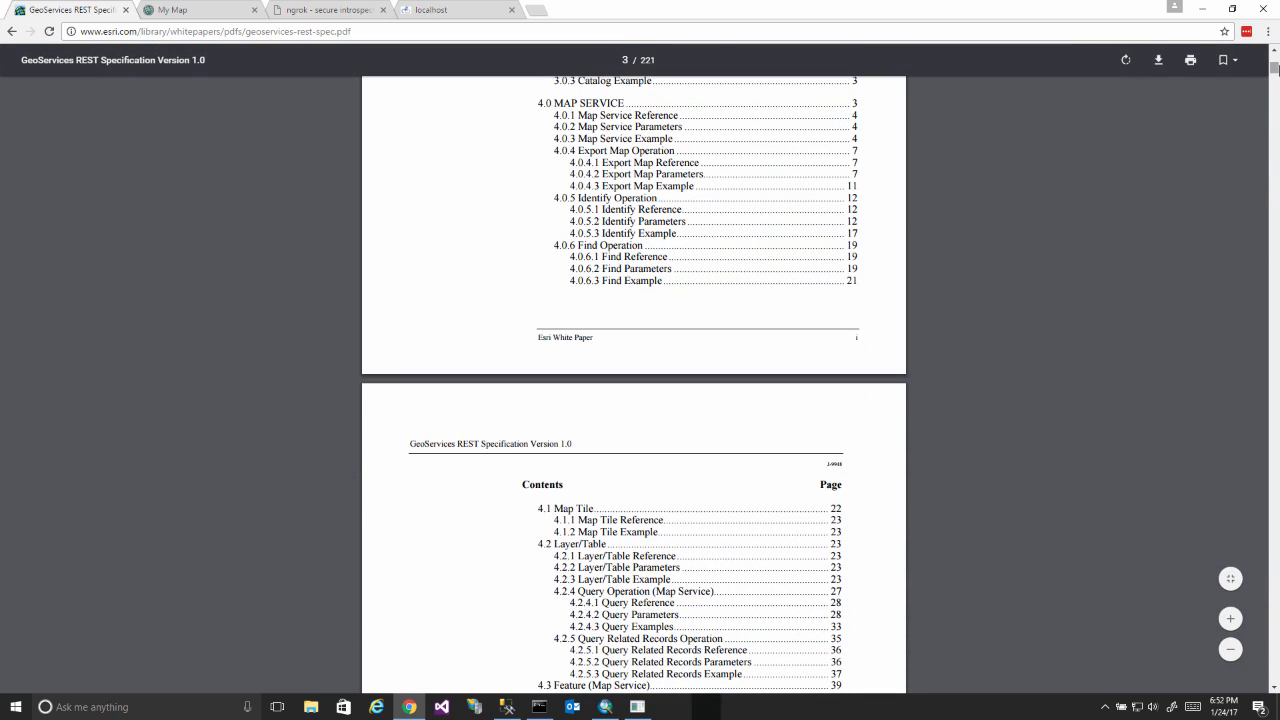
pyautogui.moveTo(1275, 71); pyautogui.dragTo(1276, 71)
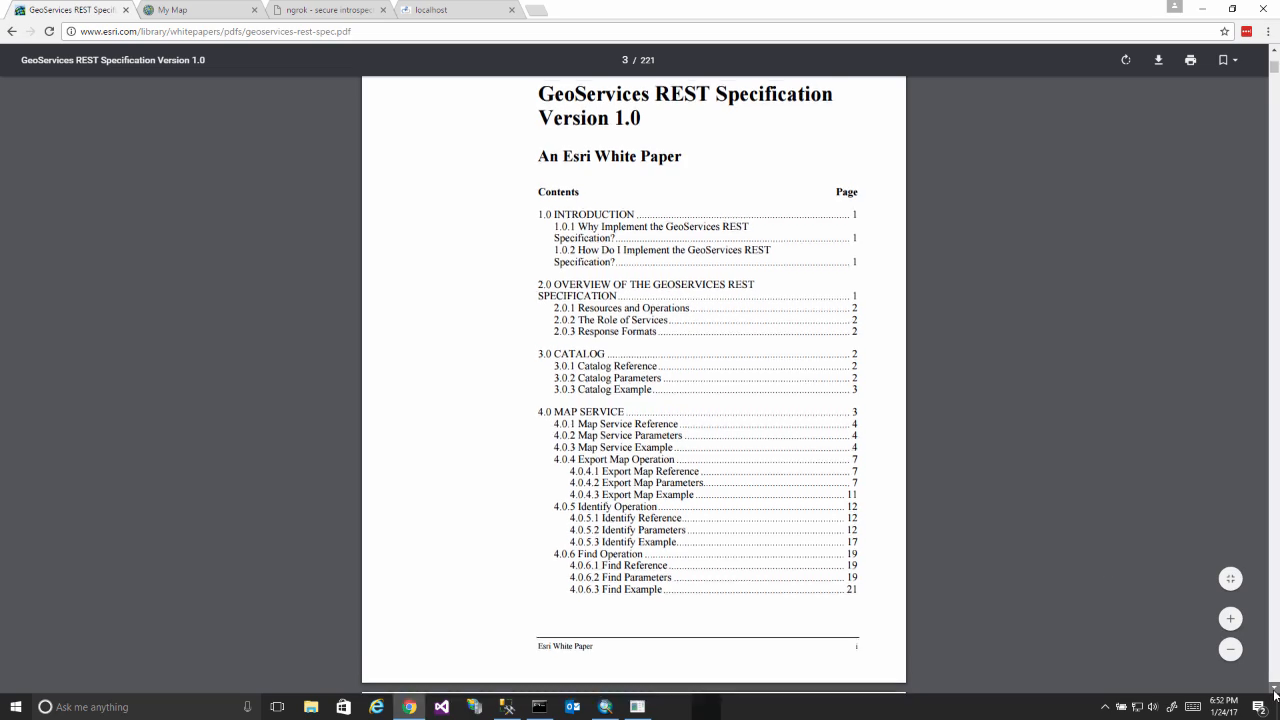
pyautogui.scroll(-10, 1275, 693)
pyautogui.scroll(-15, 1275, 693)
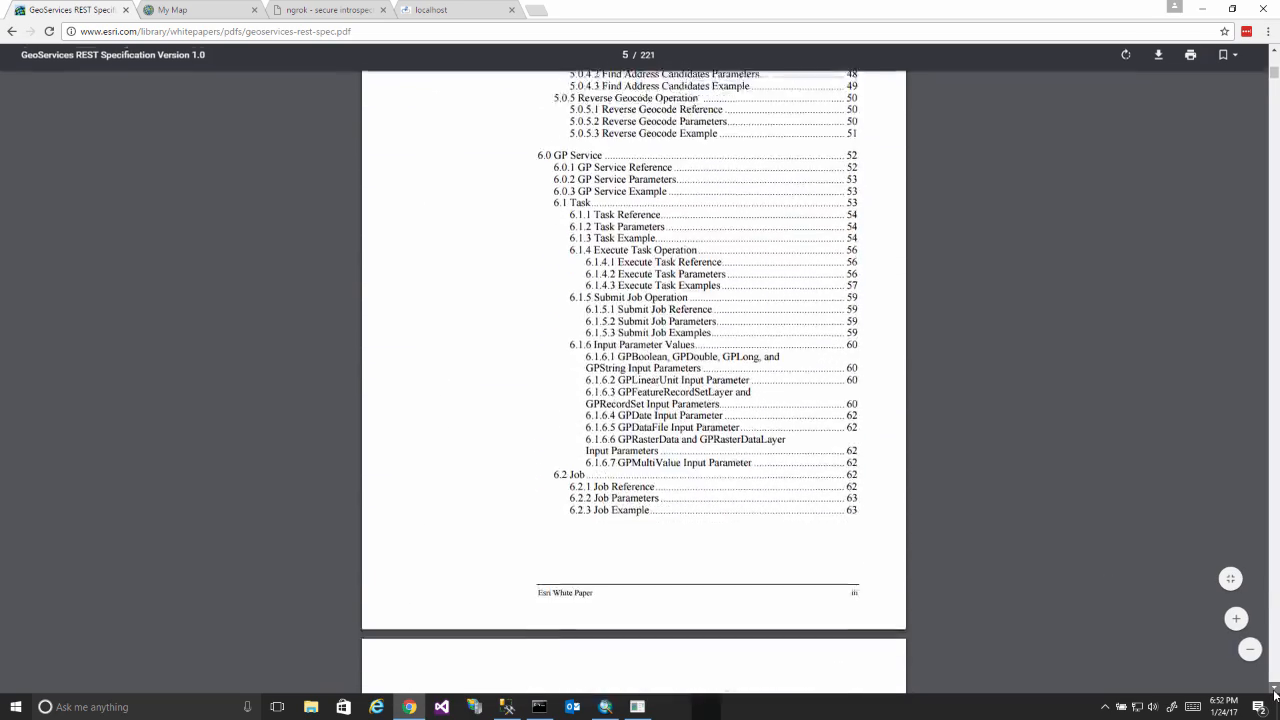
pyautogui.scroll(-16, 1275, 693)
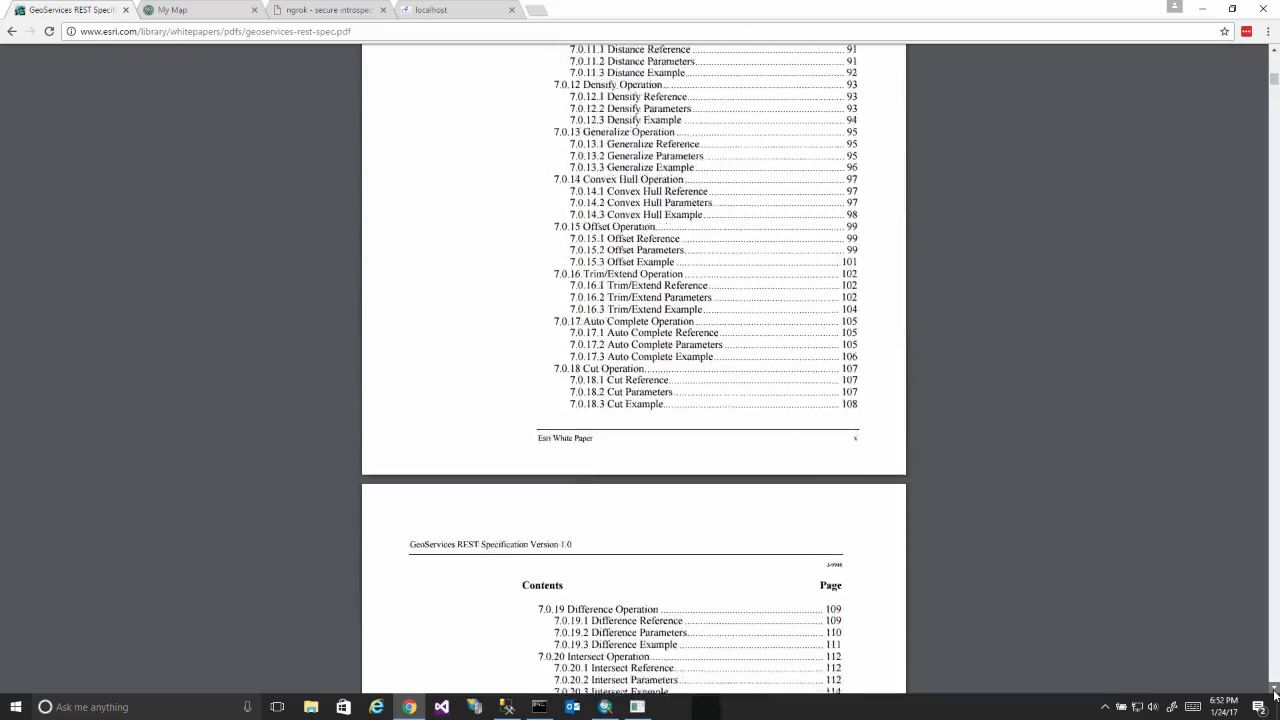
pyautogui.scroll(-10, 1275, 693)
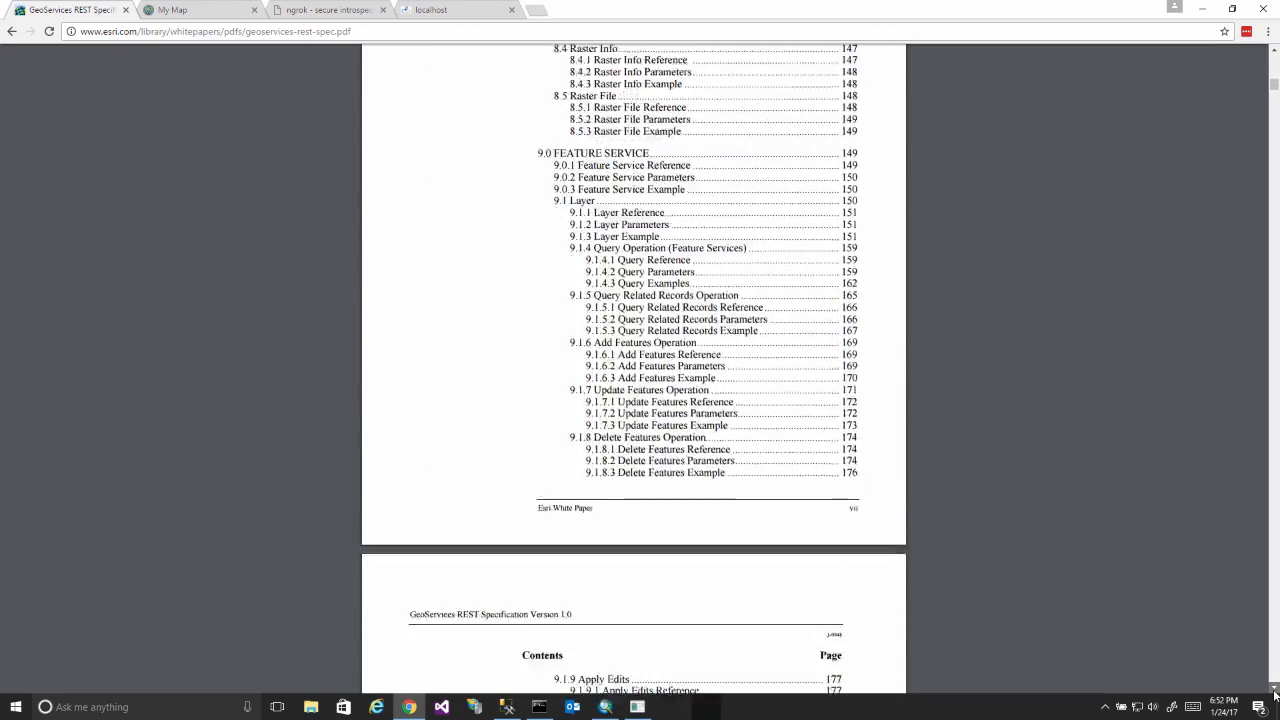
pyautogui.scroll(-10, 1275, 693)
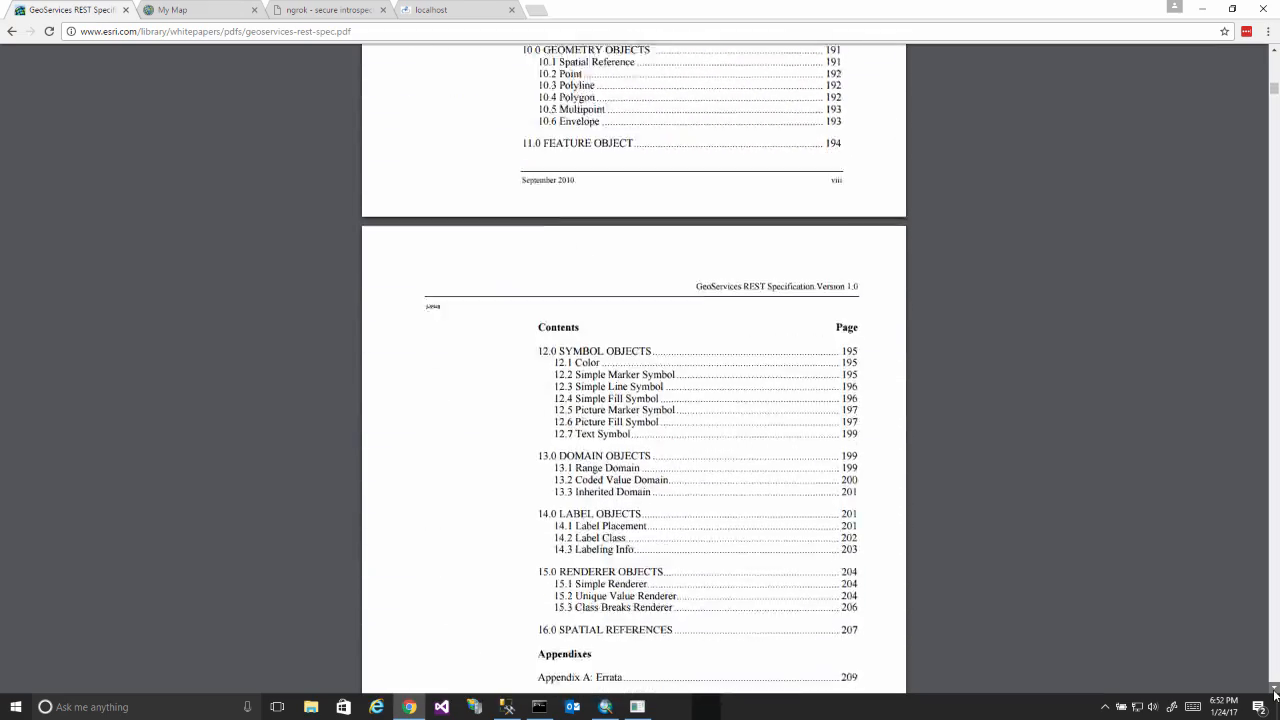
pyautogui.scroll(-4, 1275, 693)
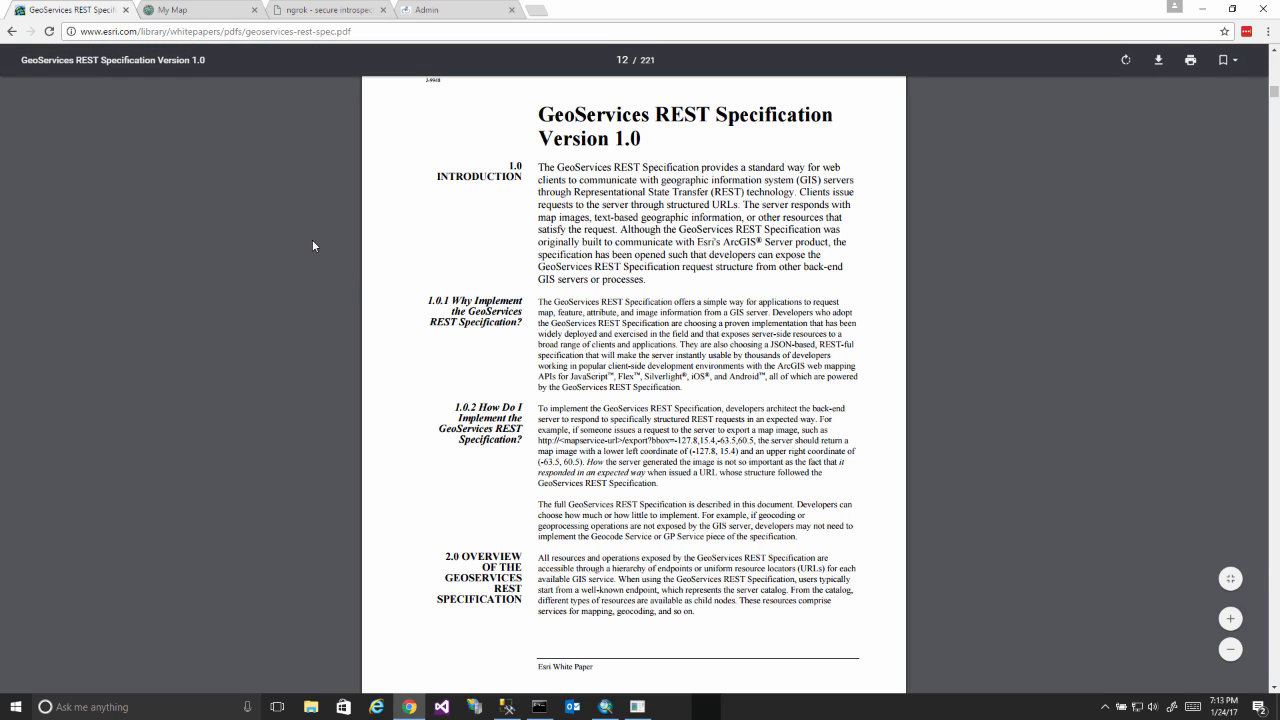
# Return to the CloudSpatial Admin page and highlight the admin part of its localhost/admin address.
pyautogui.click(435, 12)
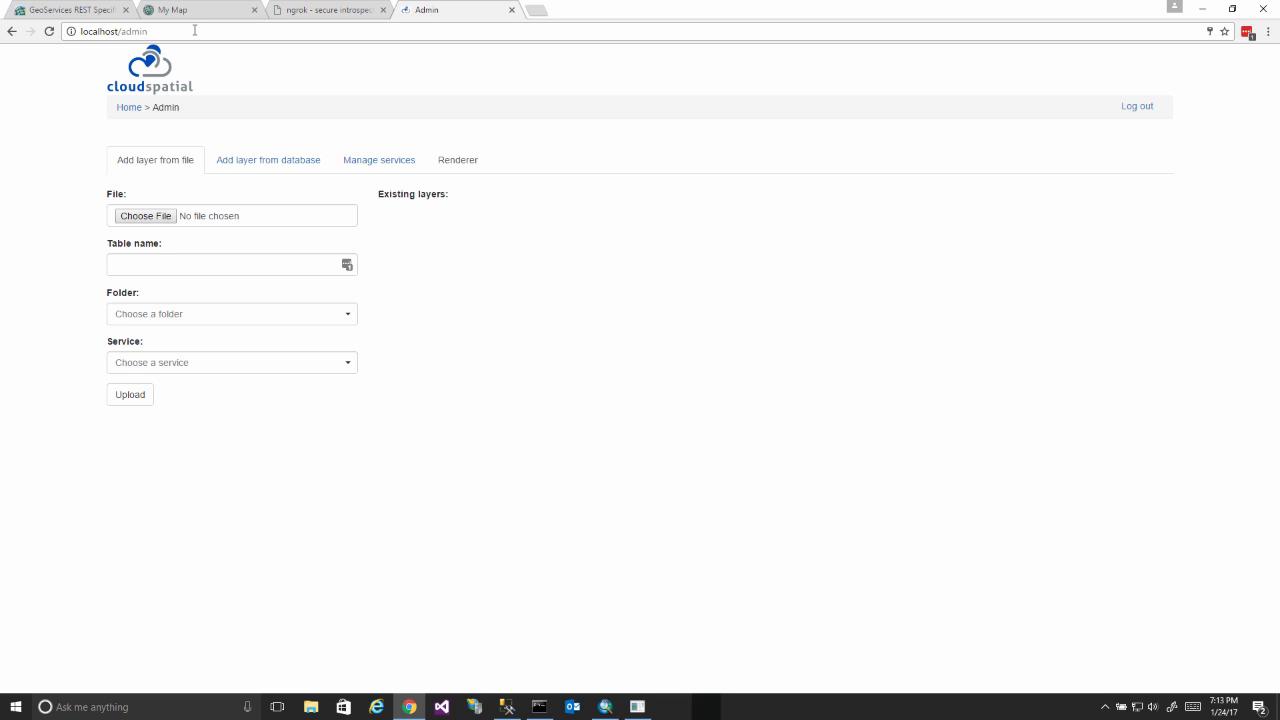
pyautogui.click(121, 32)
pyautogui.click(121, 32)
pyautogui.moveTo(122, 32); pyautogui.dragTo(156, 33)
pyautogui.click(174, 33)
# Choose hotels.shp.zip from the Desktop as the layer file and name the table Hotels.
pyautogui.click(165, 217)
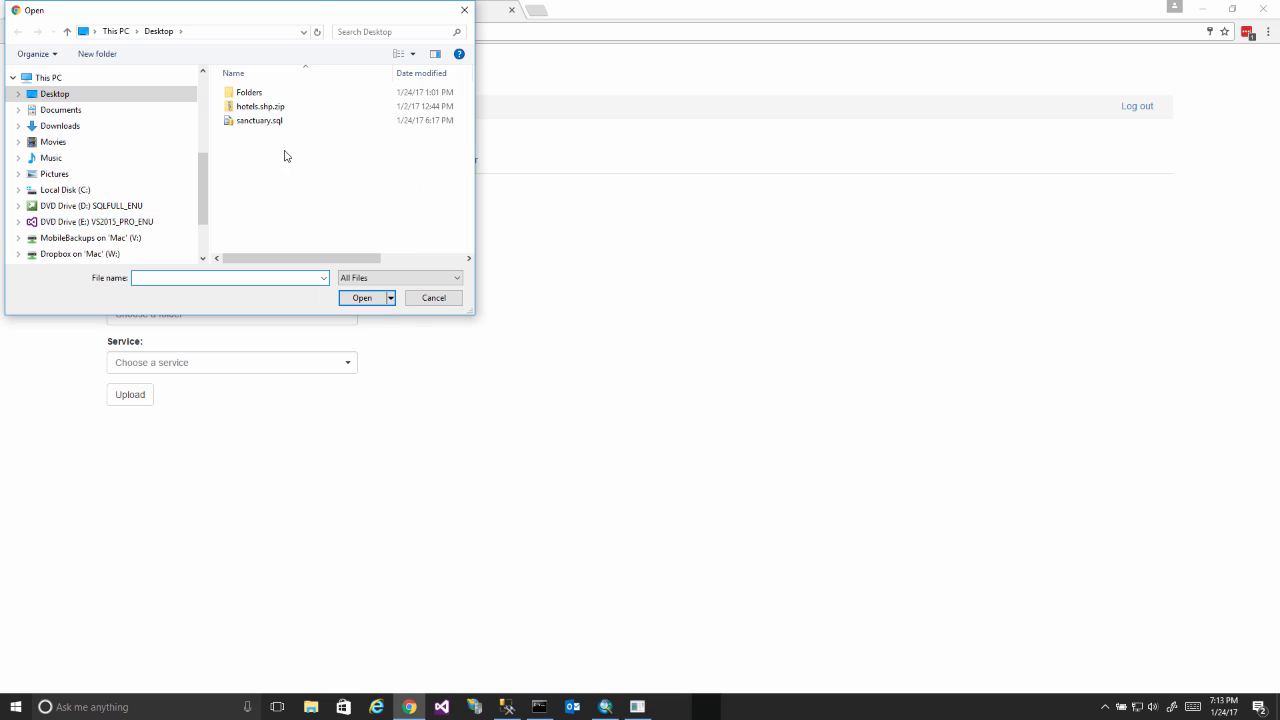
pyautogui.click(256, 108)
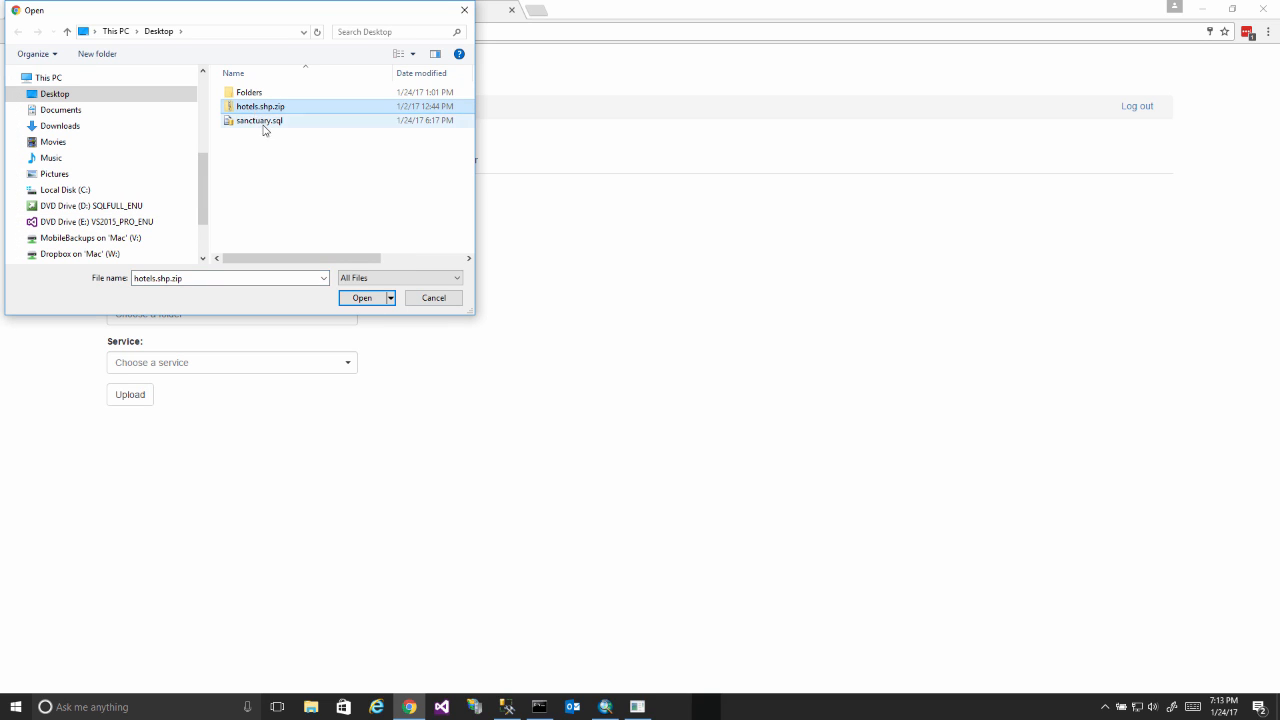
pyautogui.click(364, 298)
pyautogui.click(220, 270)
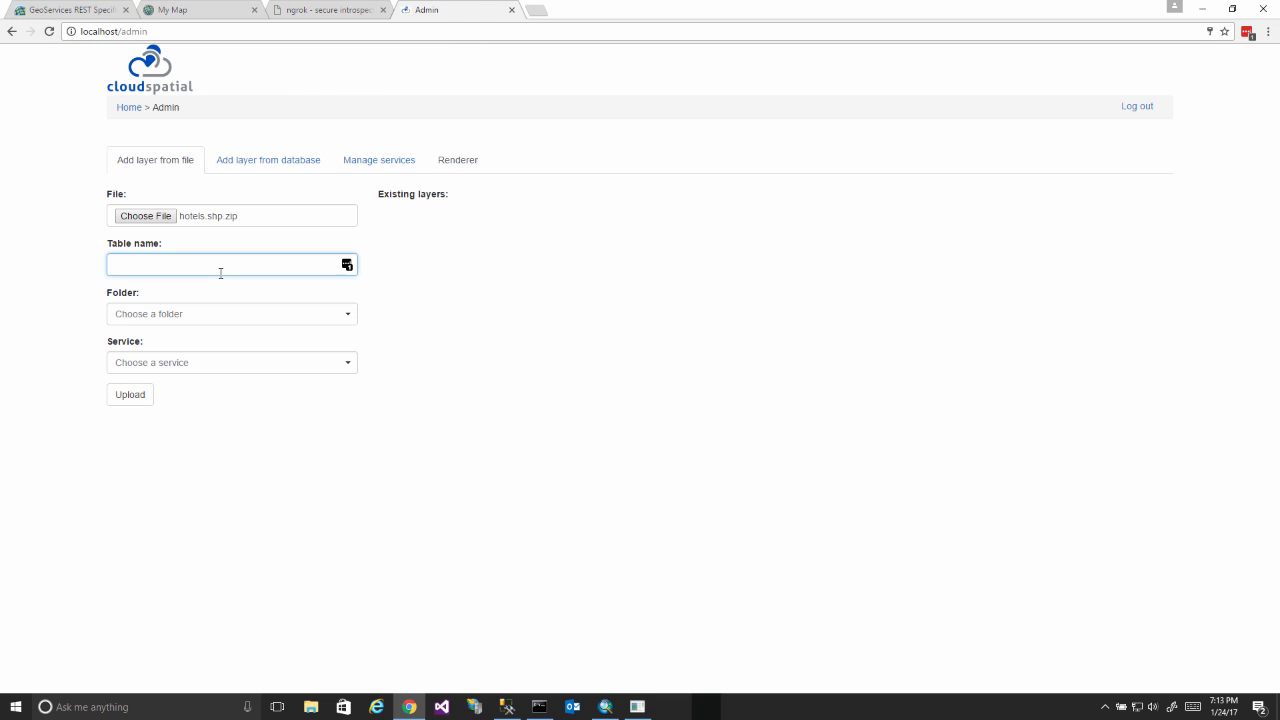
pyautogui.write('Hotels')
# Create a new folder named Business for the layer.
pyautogui.click(231, 315)
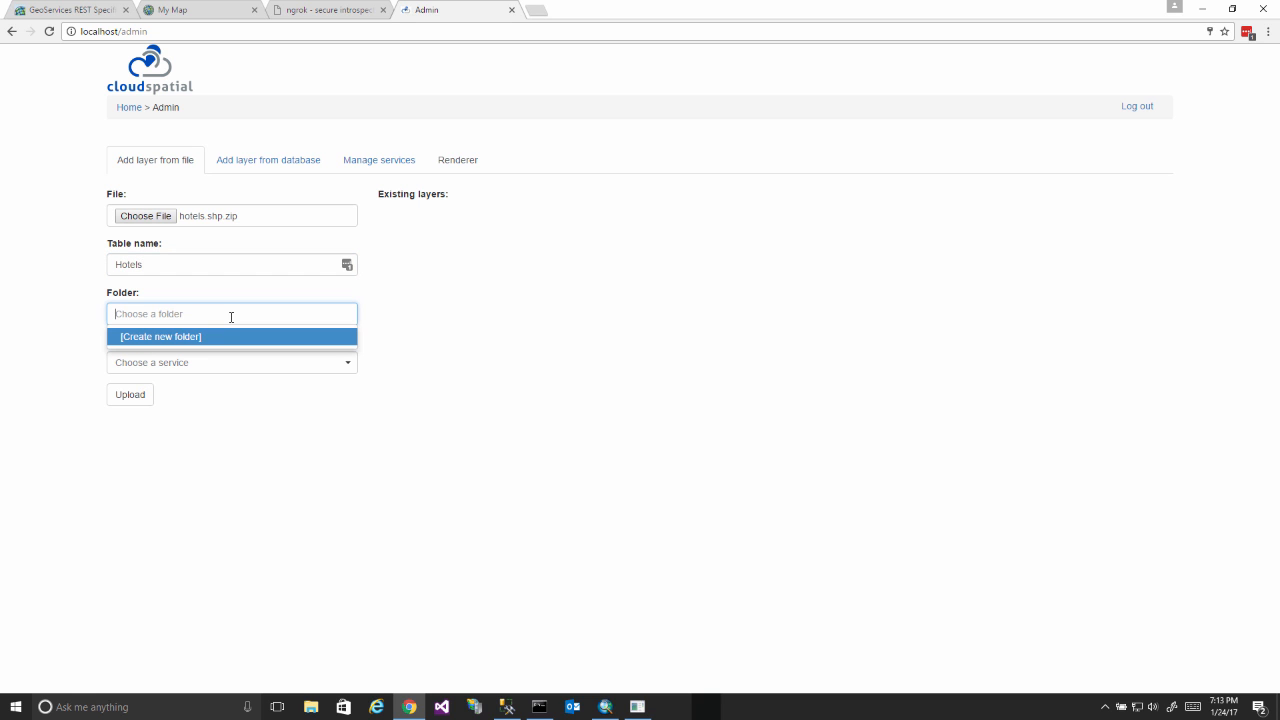
pyautogui.click(206, 338)
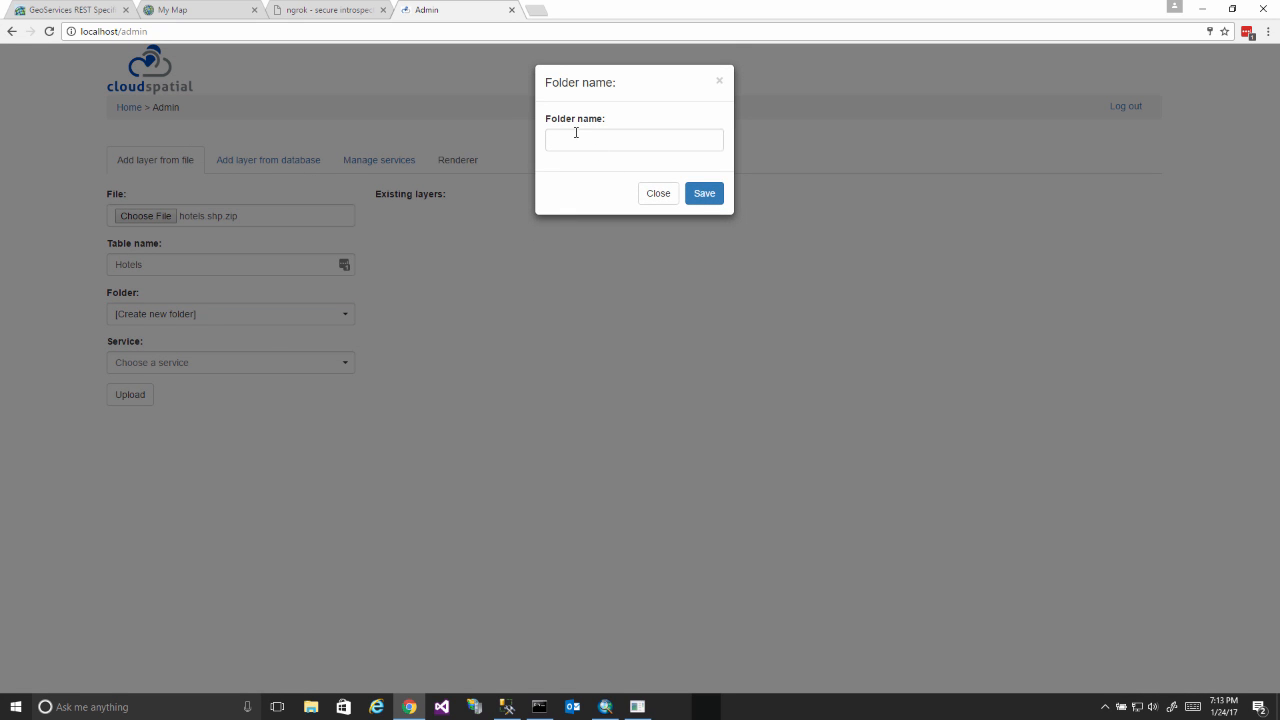
pyautogui.click(576, 134)
pyautogui.write('B')
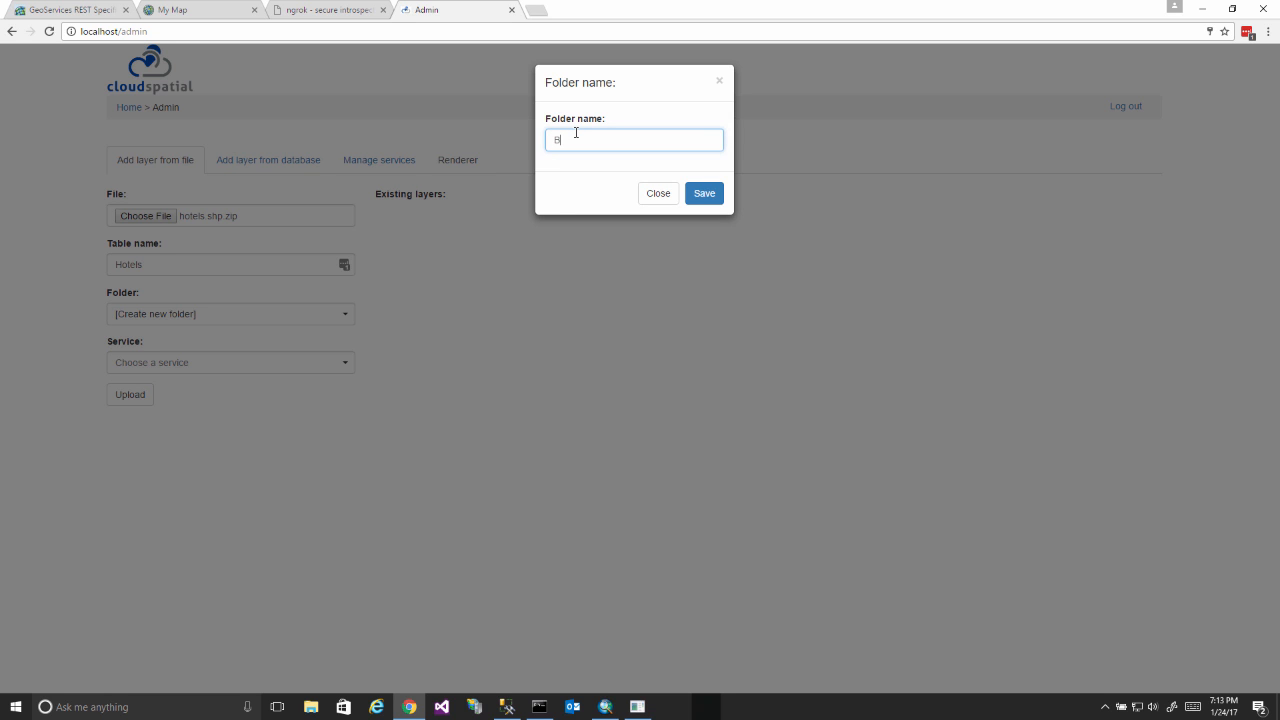
pyautogui.write('usiness')
pyautogui.click(704, 193)
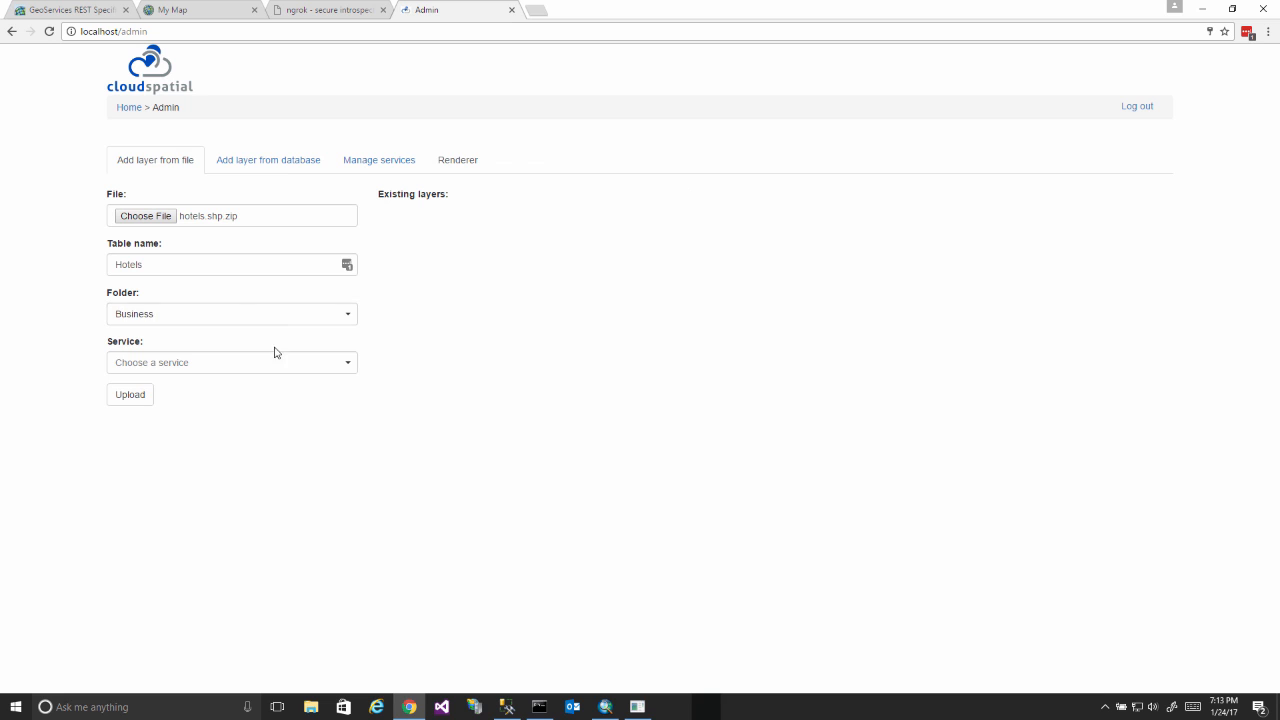
# Create a FeatureServer service named Hawaii in the Business folder and upload the layer.
pyautogui.click(270, 355)
pyautogui.click(223, 385)
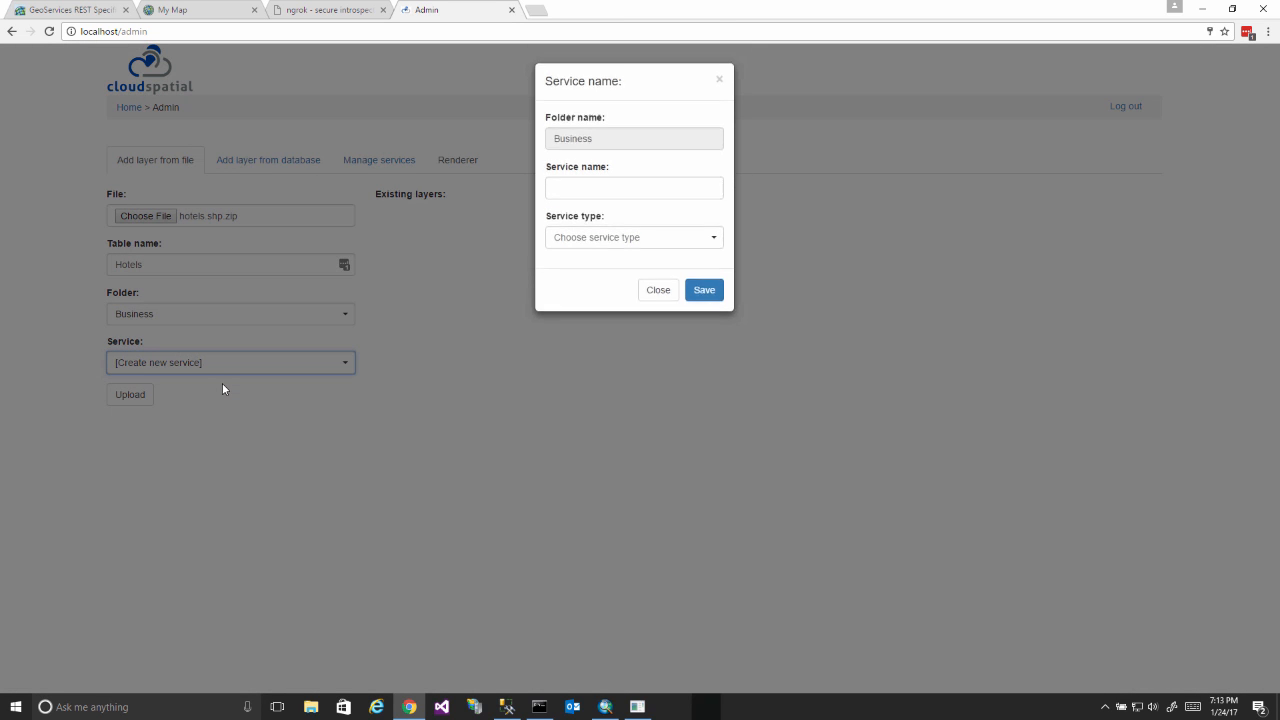
pyautogui.click(608, 188)
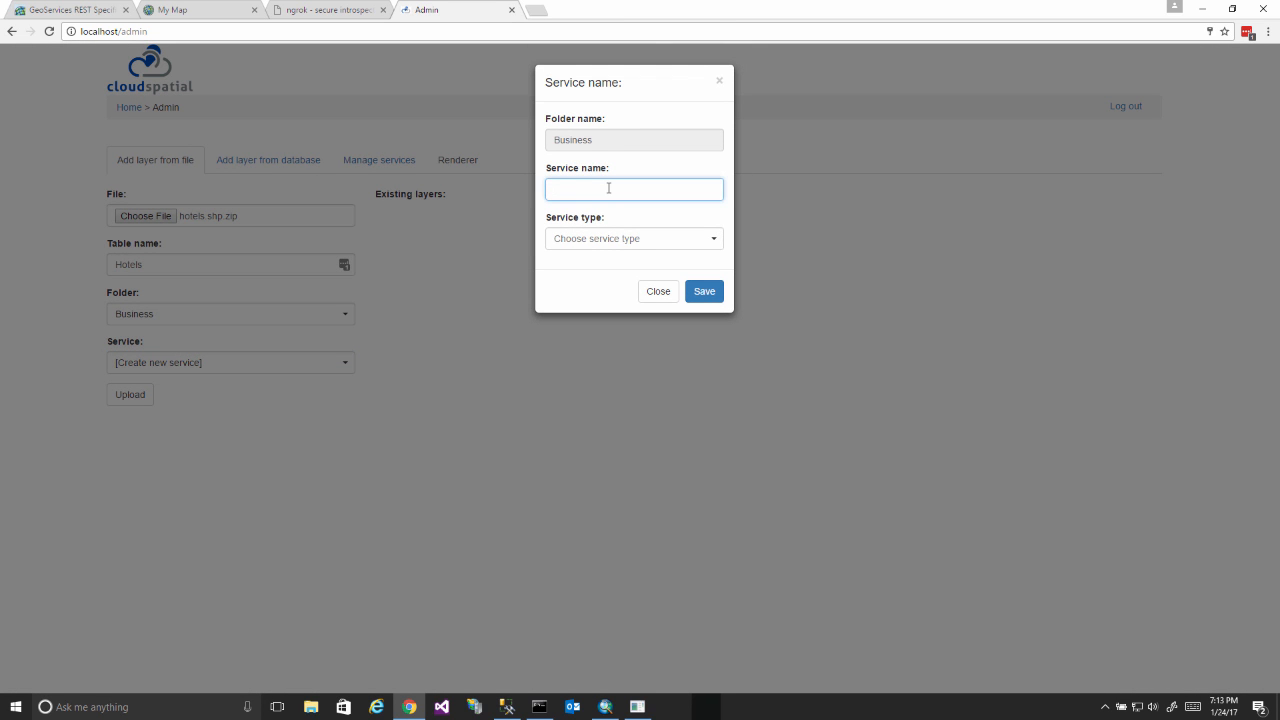
pyautogui.write('Hawaii')
pyautogui.click(644, 238)
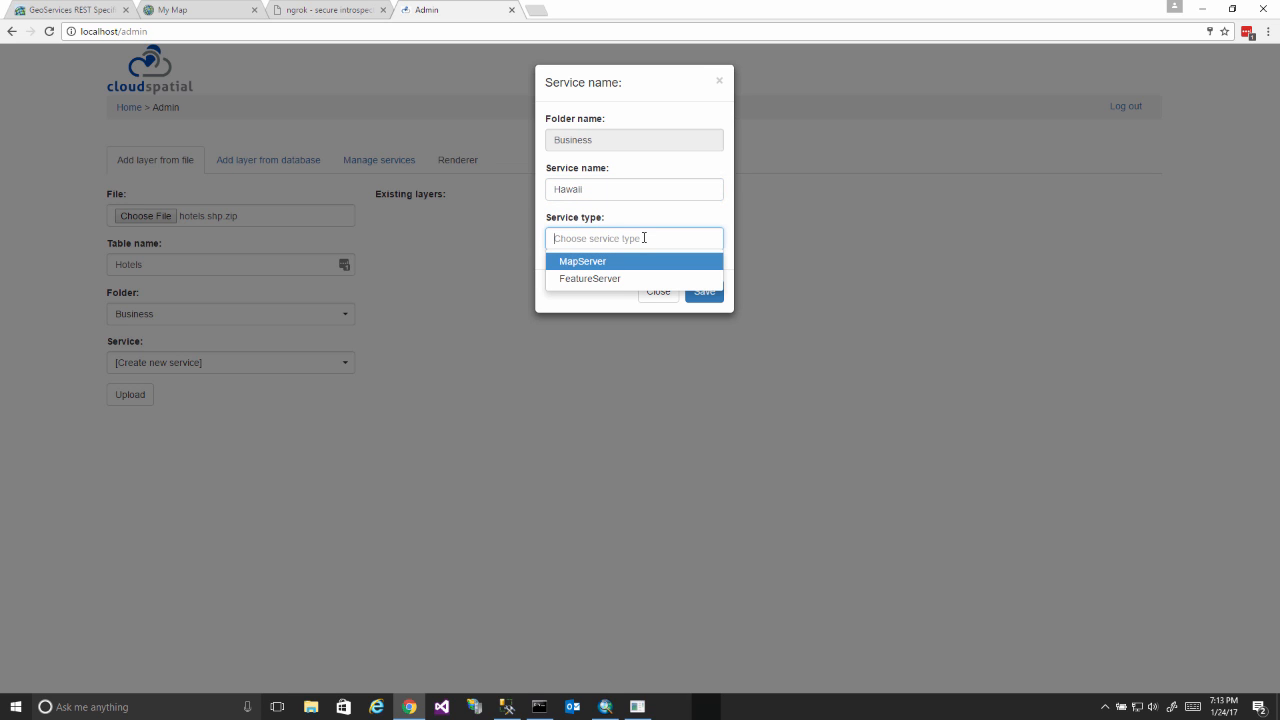
pyautogui.click(602, 278)
pyautogui.click(700, 296)
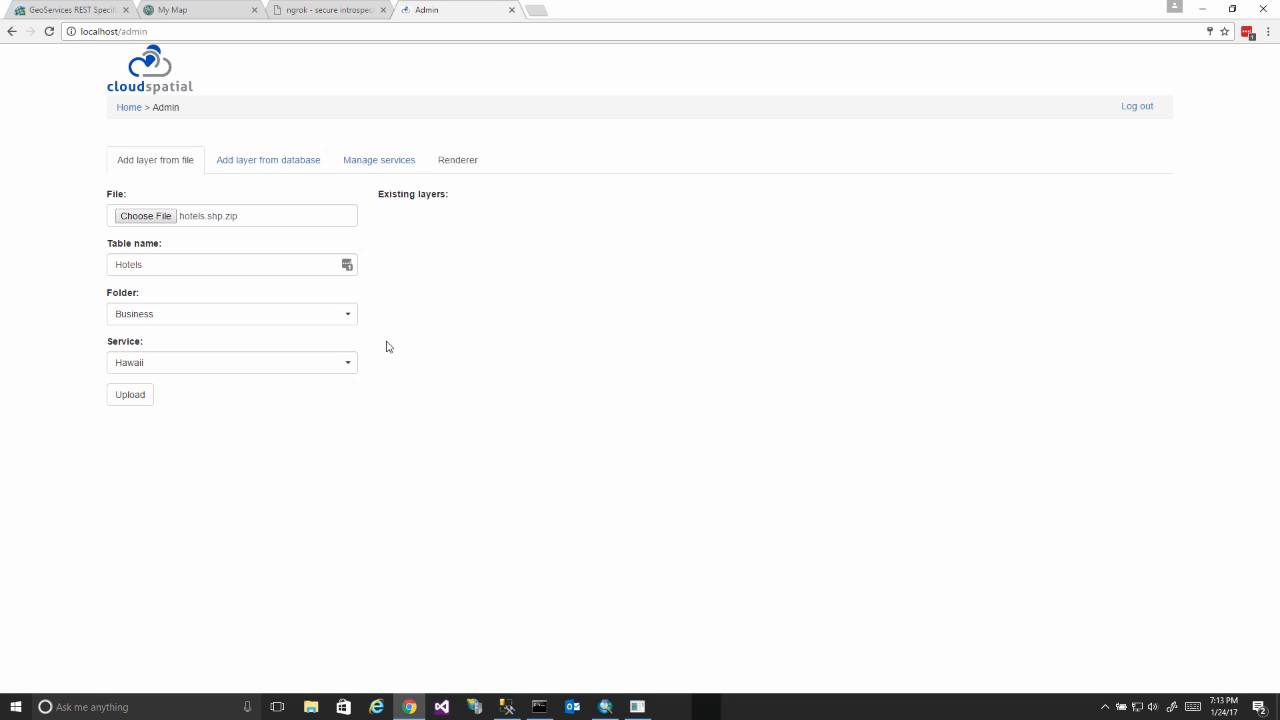
pyautogui.click(148, 398)
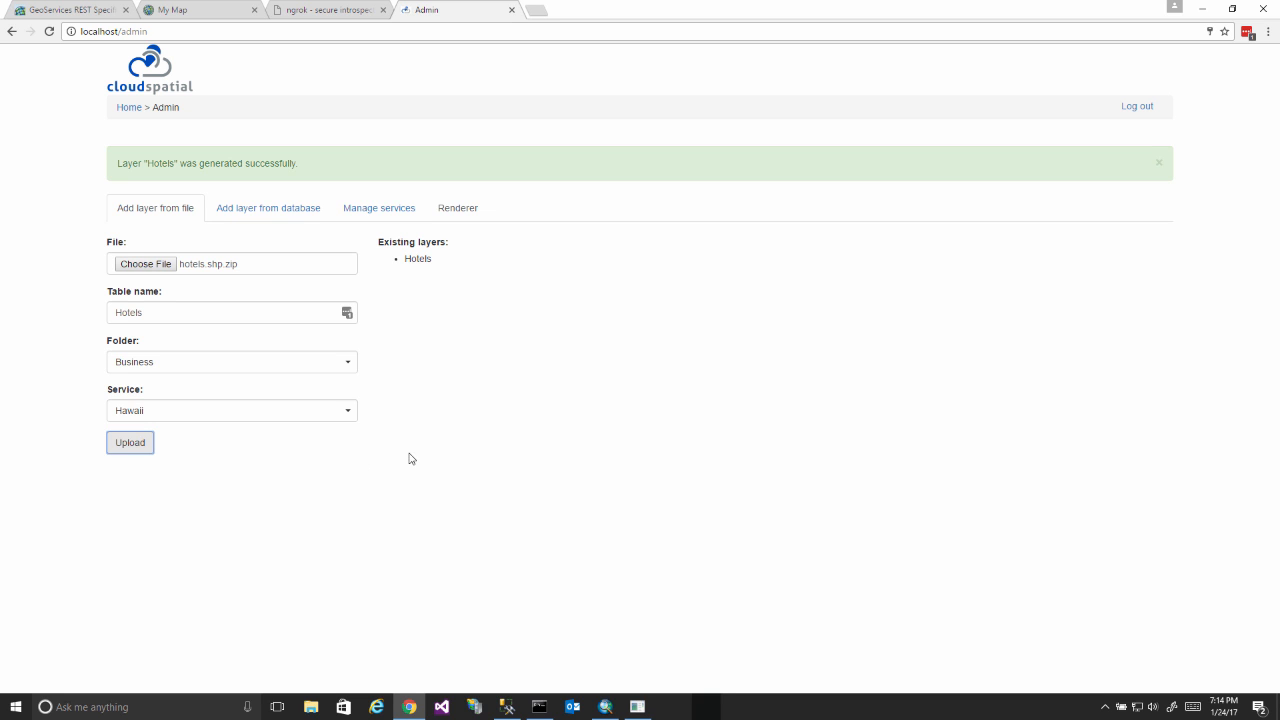
# Switch to SQL Server Management Studio, refresh the databases and examine the dbo.Hotels table's entry in the CloudSpatial database.
pyautogui.click(507, 710)
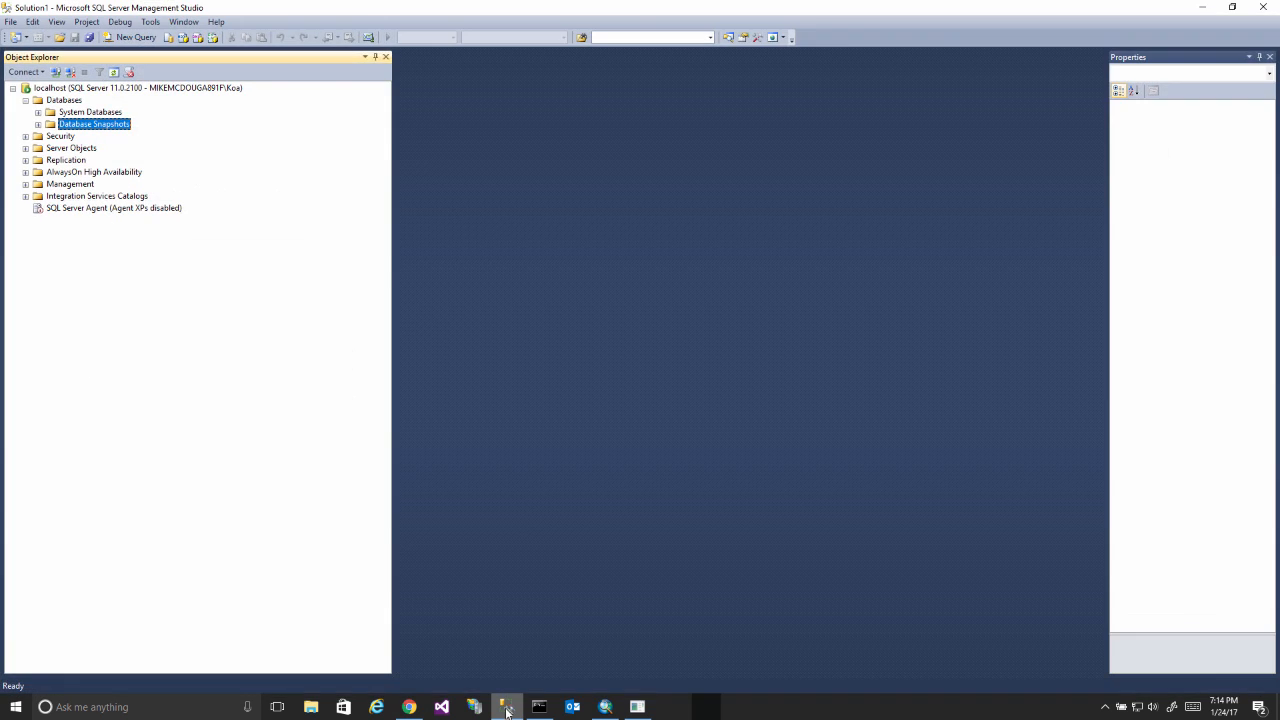
pyautogui.click(38, 124)
pyautogui.click(58, 101)
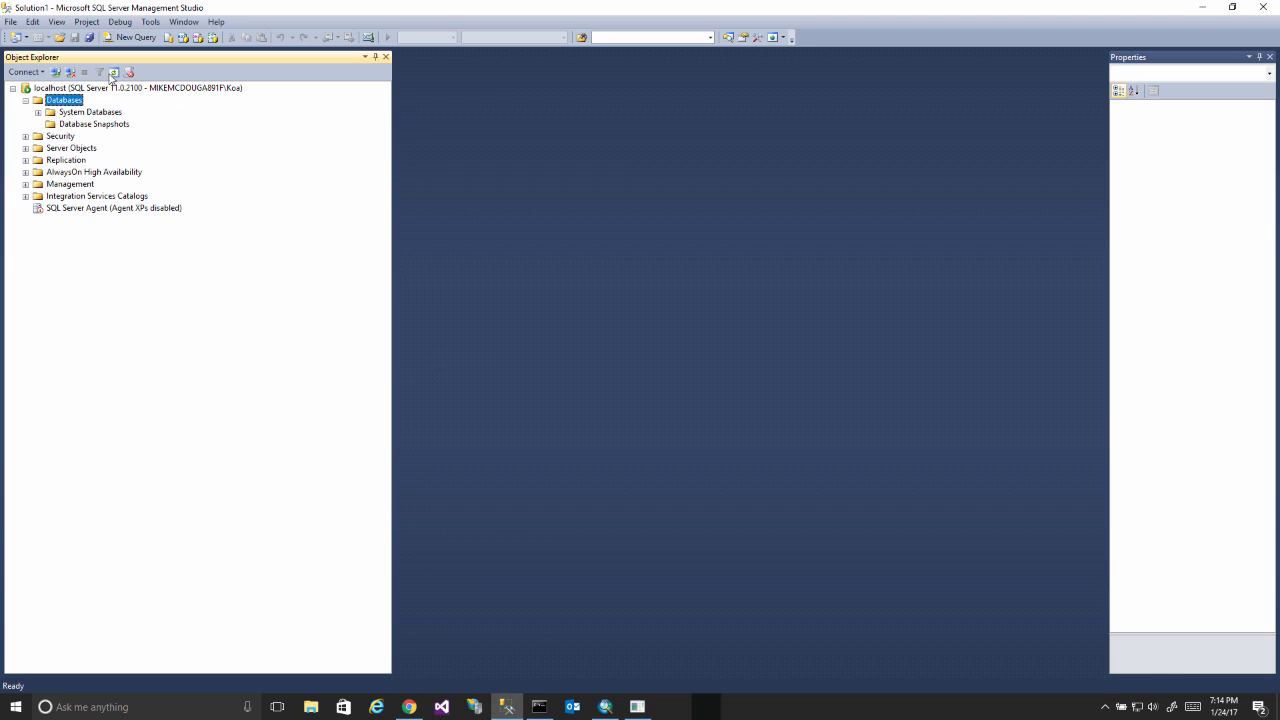
pyautogui.click(113, 72)
pyautogui.doubleClick(86, 137)
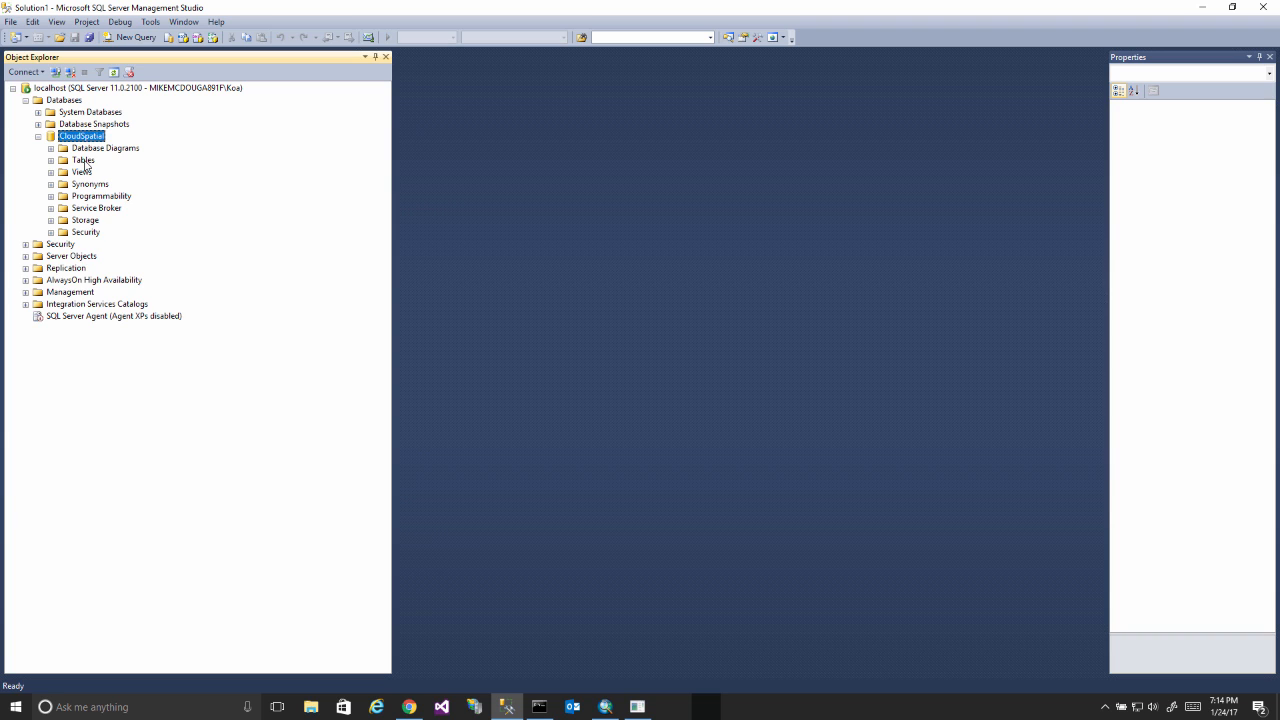
pyautogui.doubleClick(86, 161)
pyautogui.click(112, 208)
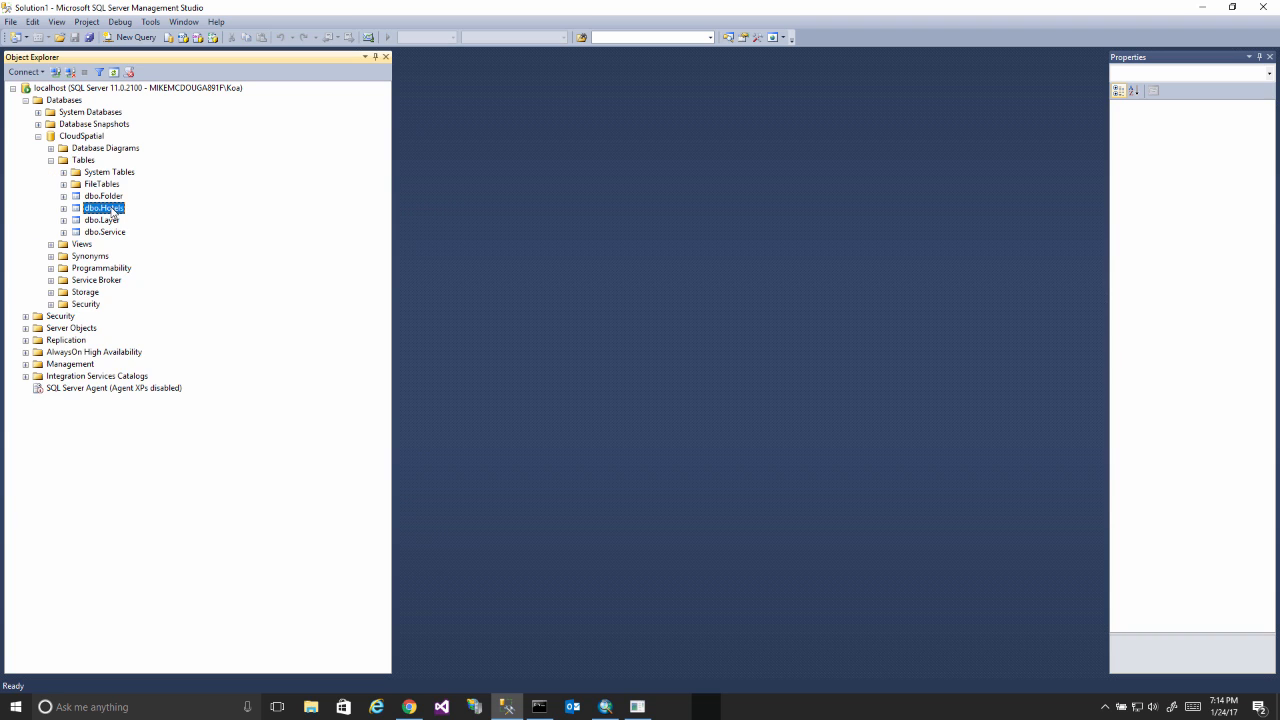
pyautogui.click(1206, 9)
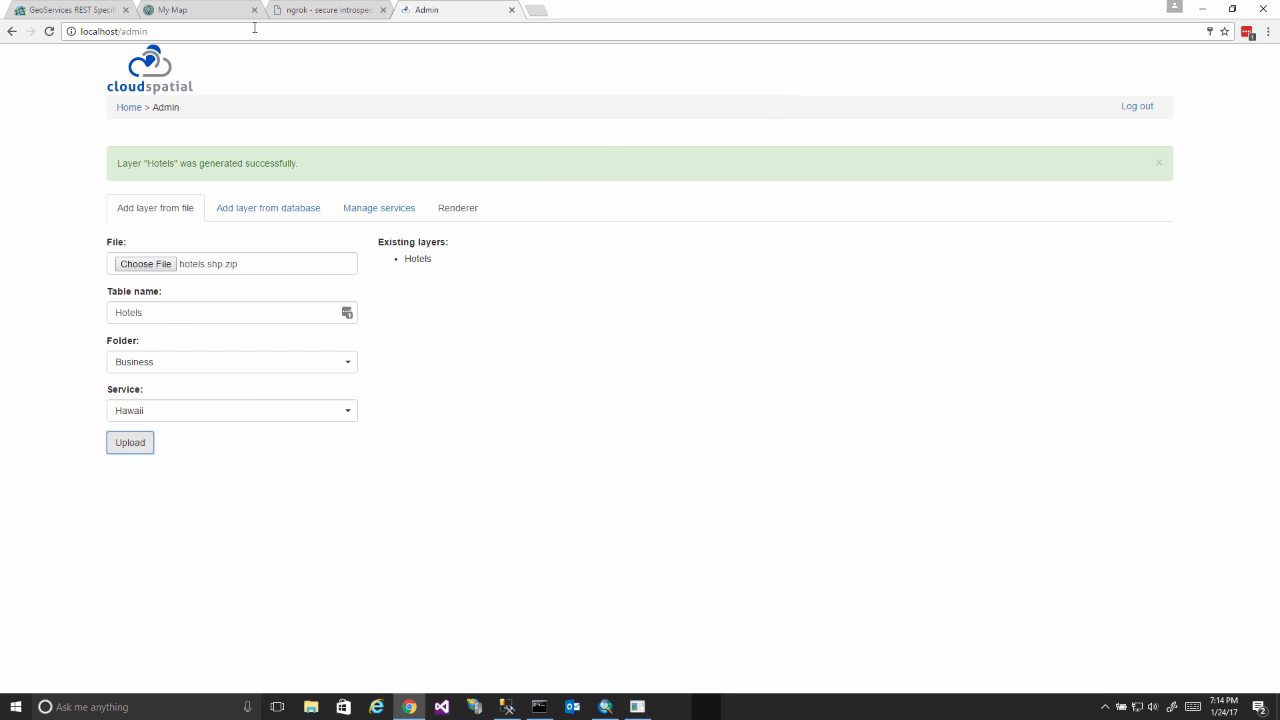
# Remove admin from the page address and load the CloudSpatial home page at localhost.
pyautogui.click(191, 32)
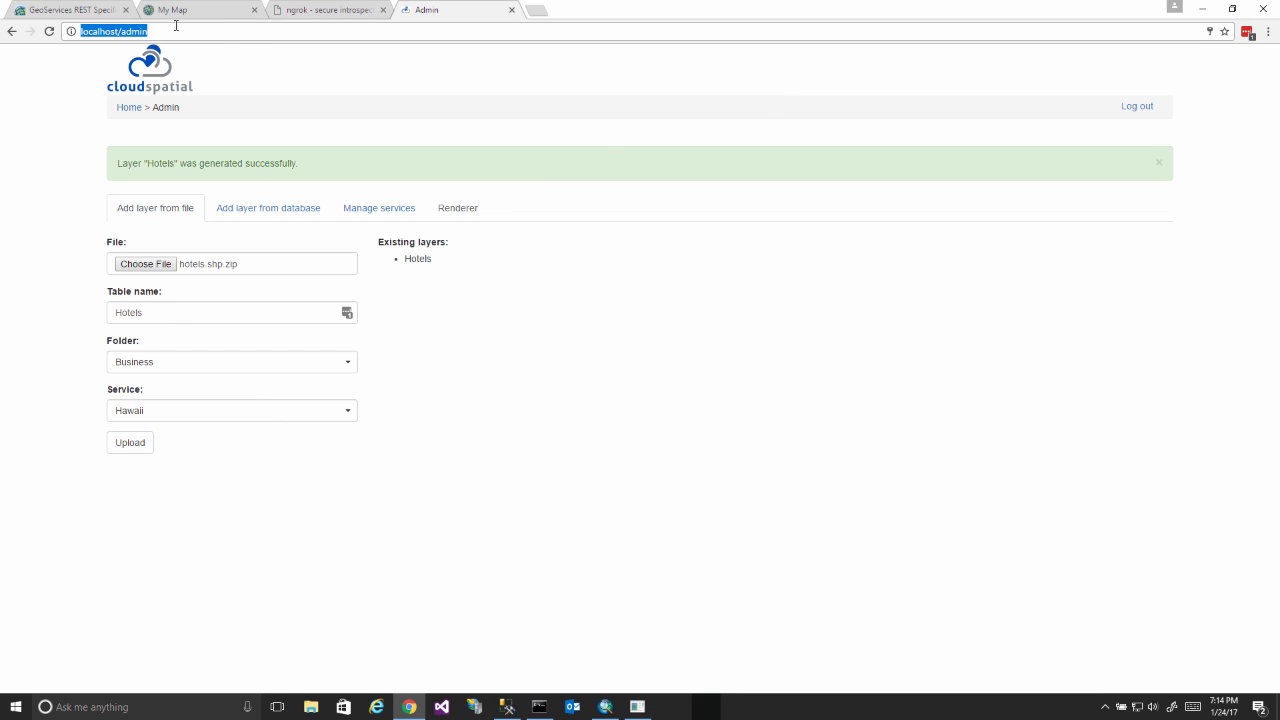
pyautogui.click(175, 31)
pyautogui.press('BackSpace')
pyautogui.press('BackSpace')
pyautogui.press('BackSpace')
pyautogui.press('BackSpace')
pyautogui.press('BackSpace')
pyautogui.press('BackSpace')
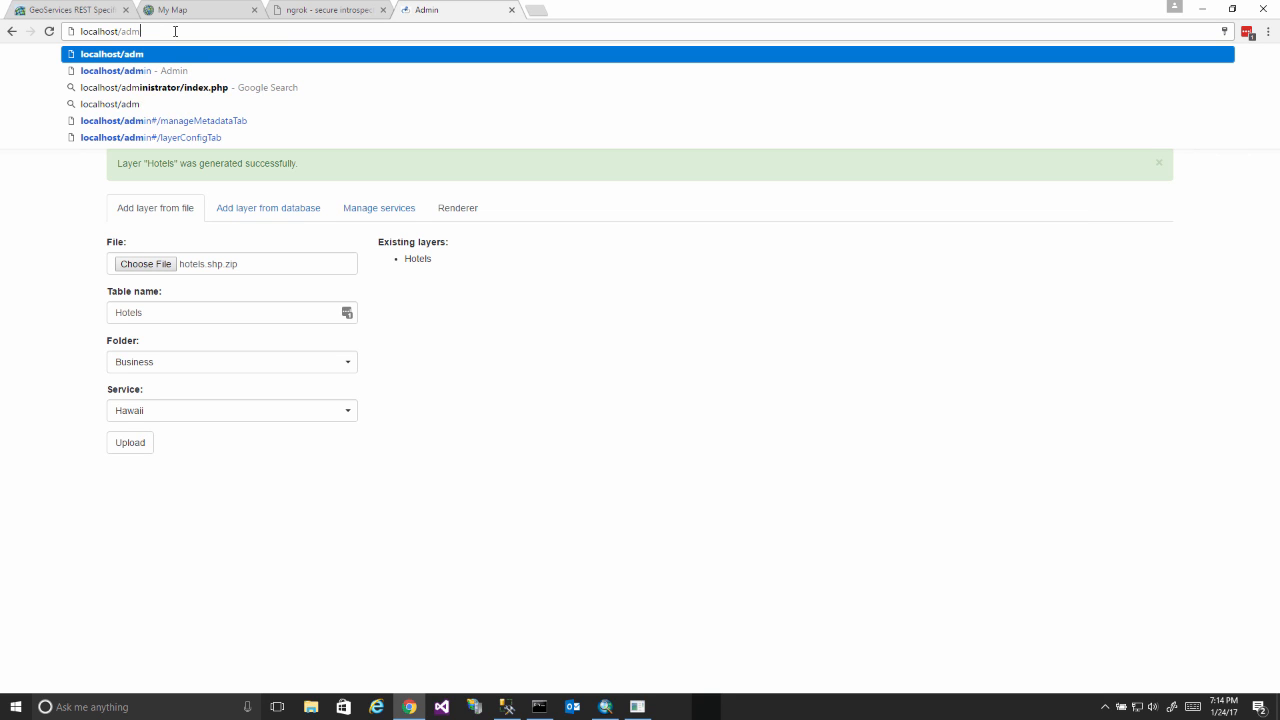
pyautogui.press('Return')
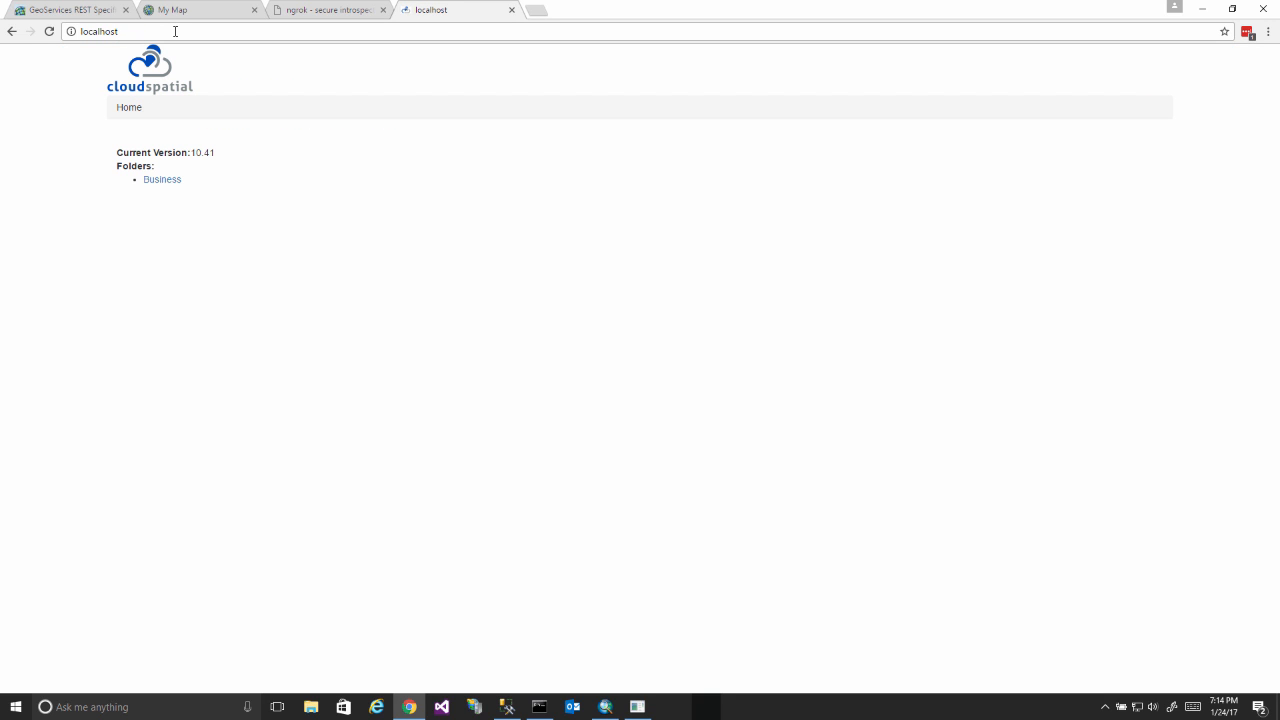
# Open the Business folder and highlight the ArcGIS/rest/services/Business path in its address.
pyautogui.click(157, 182)
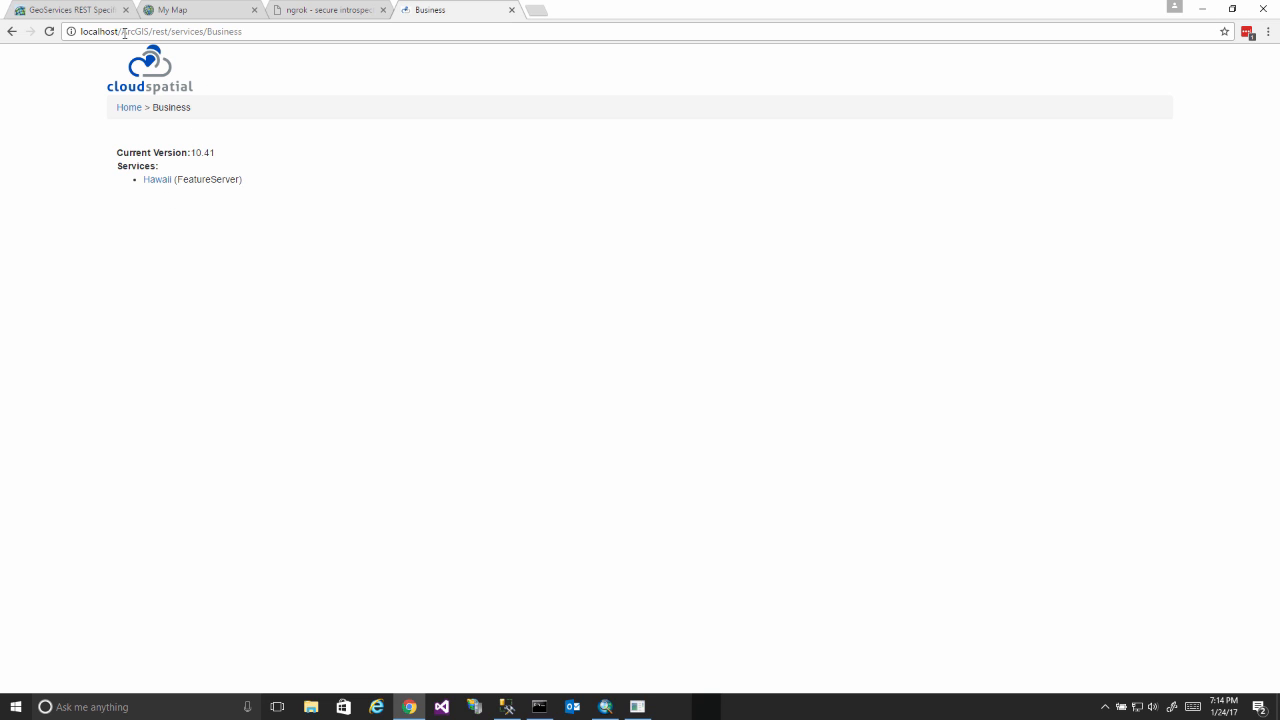
pyautogui.moveTo(121, 31); pyautogui.dragTo(250, 30)
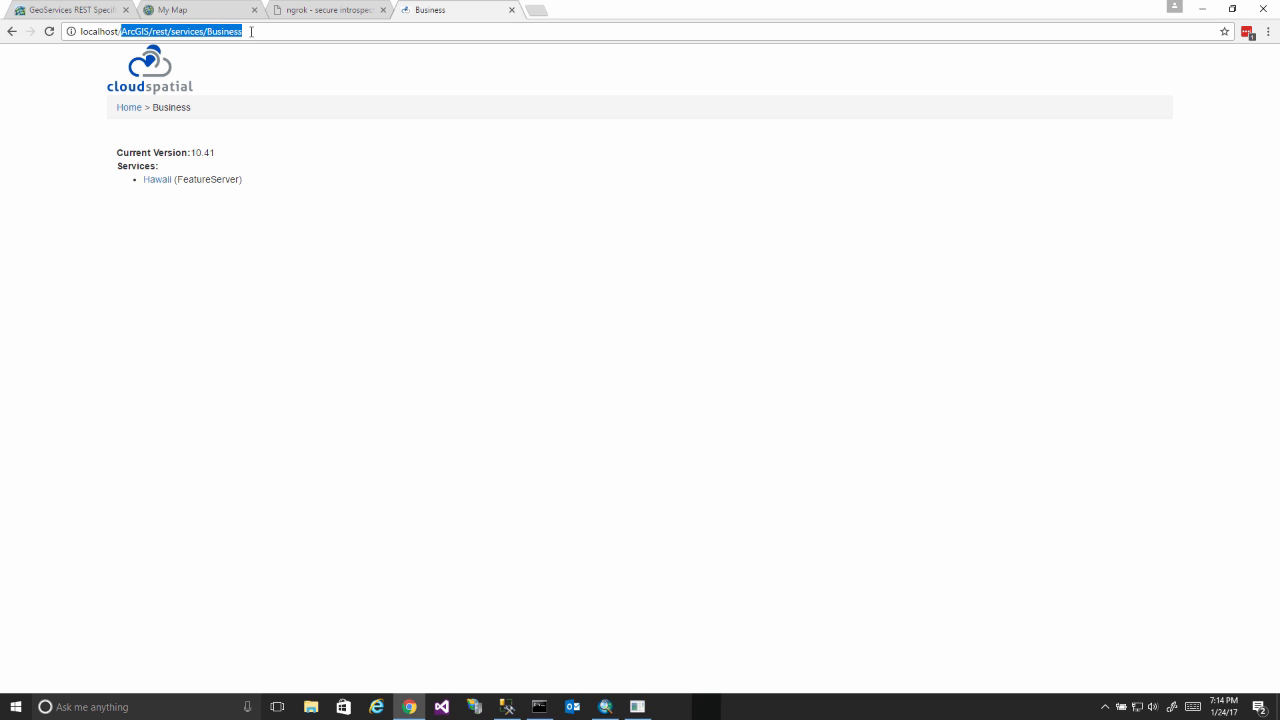
# Open the Hawaii FeatureServer service and examine the details of its Hotels layer.
pyautogui.click(242, 50)
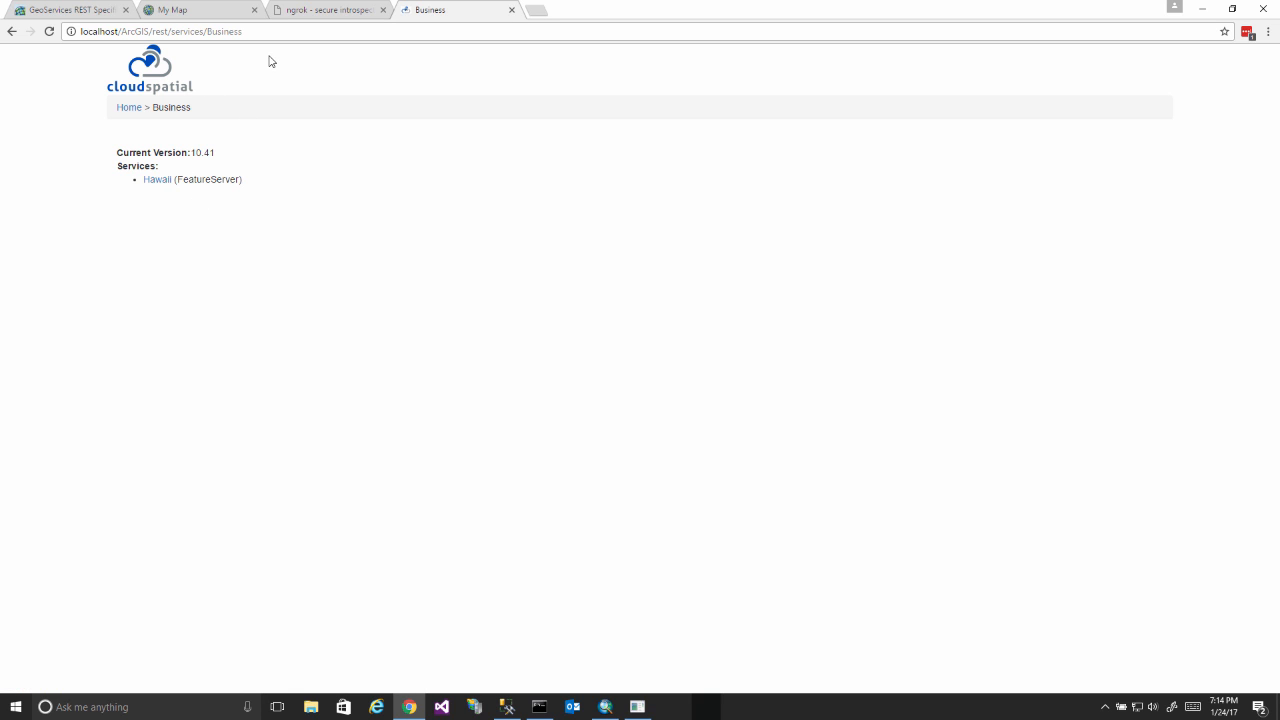
pyautogui.click(155, 180)
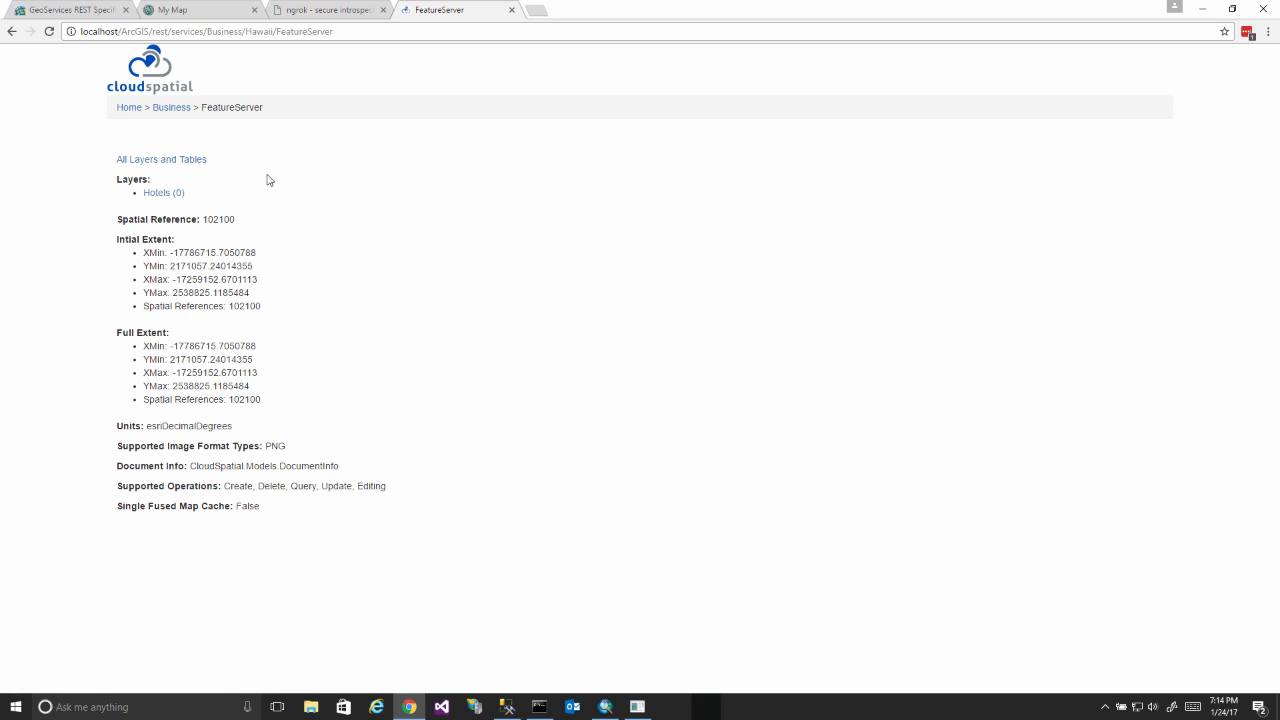
pyautogui.click(153, 194)
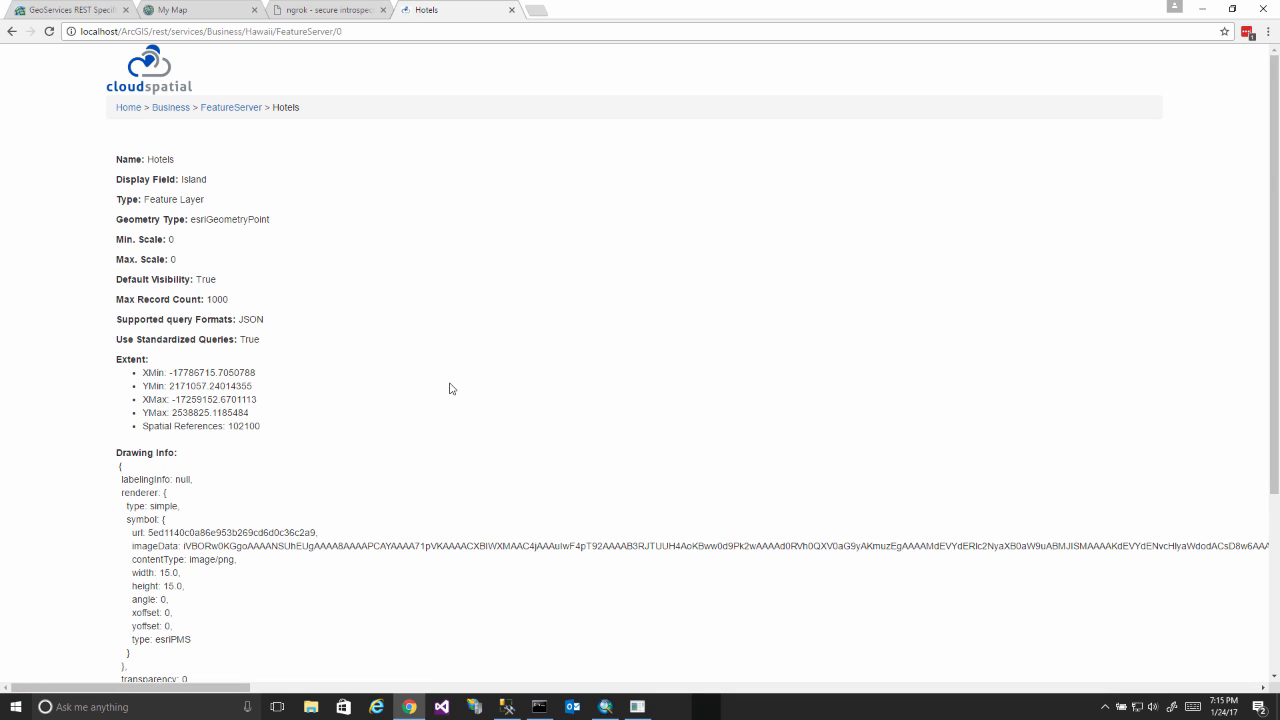
pyautogui.scroll(-3, 443, 394)
pyautogui.scroll(3, 323, 63)
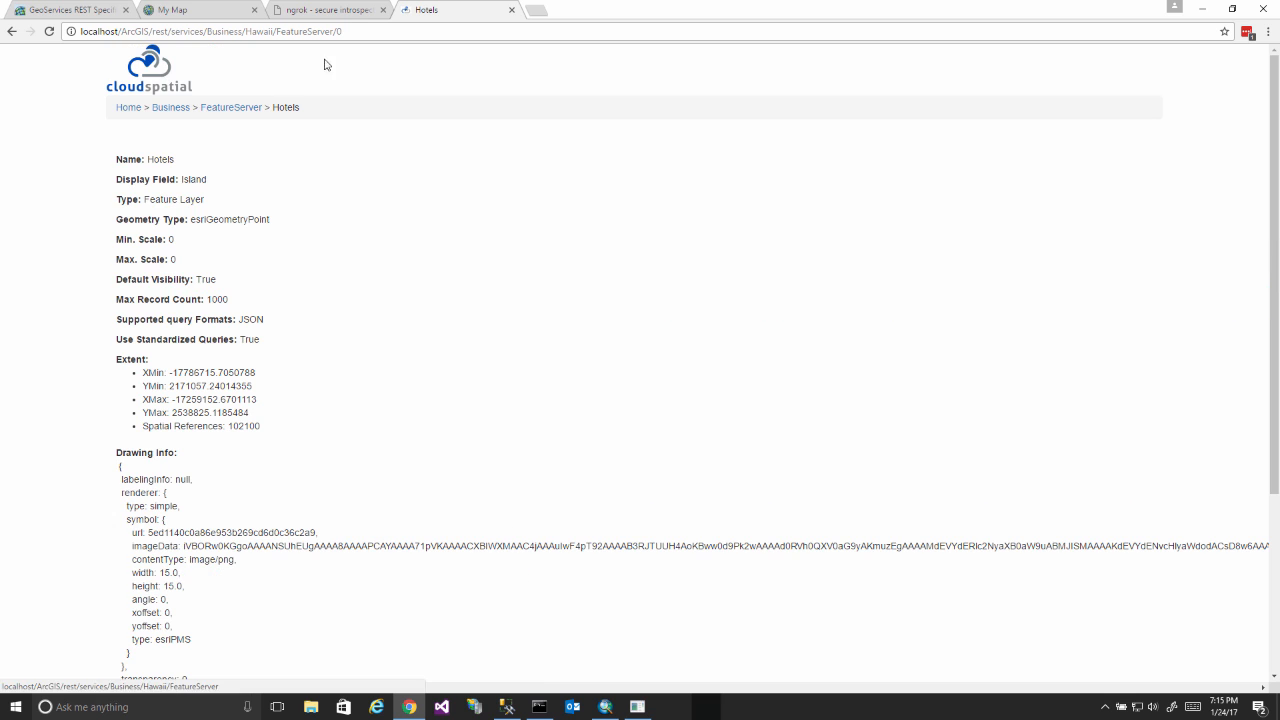
# Append ?f=json to the Hotels layer's address and load its JSON description.
pyautogui.click(351, 33)
pyautogui.click(351, 33)
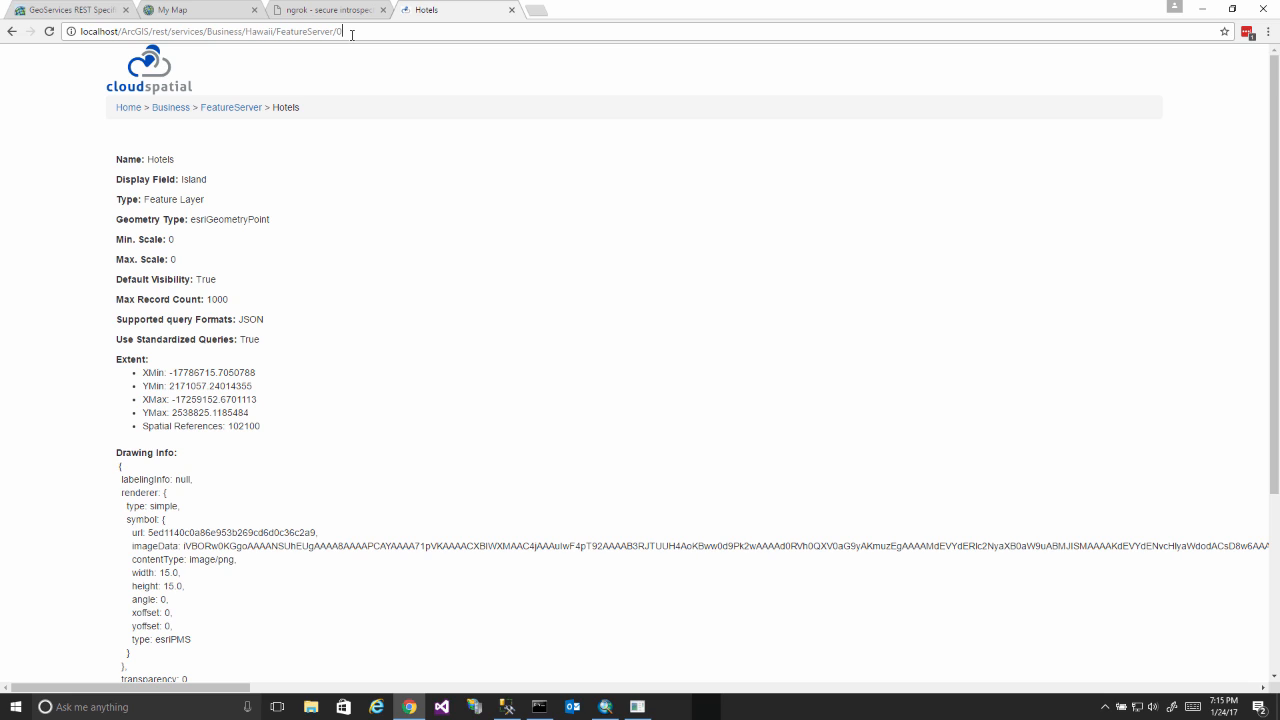
pyautogui.write('?')
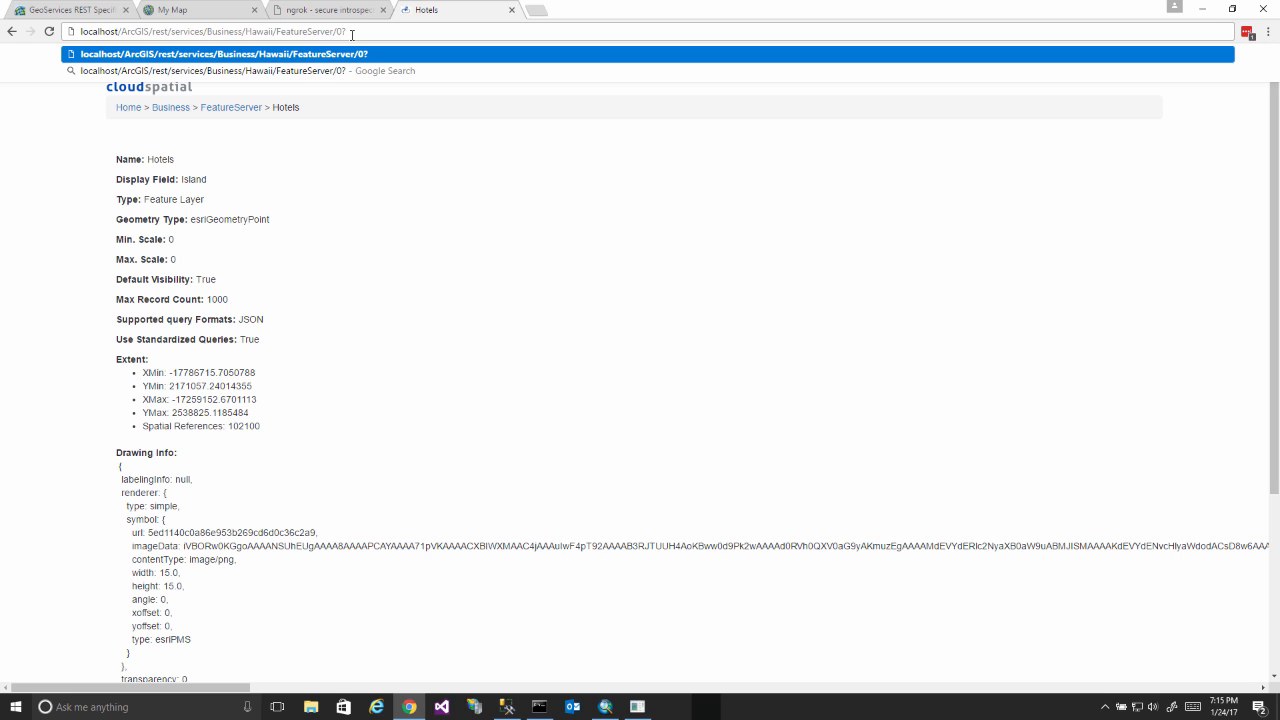
pyautogui.write('f=json')
pyautogui.press('Return')
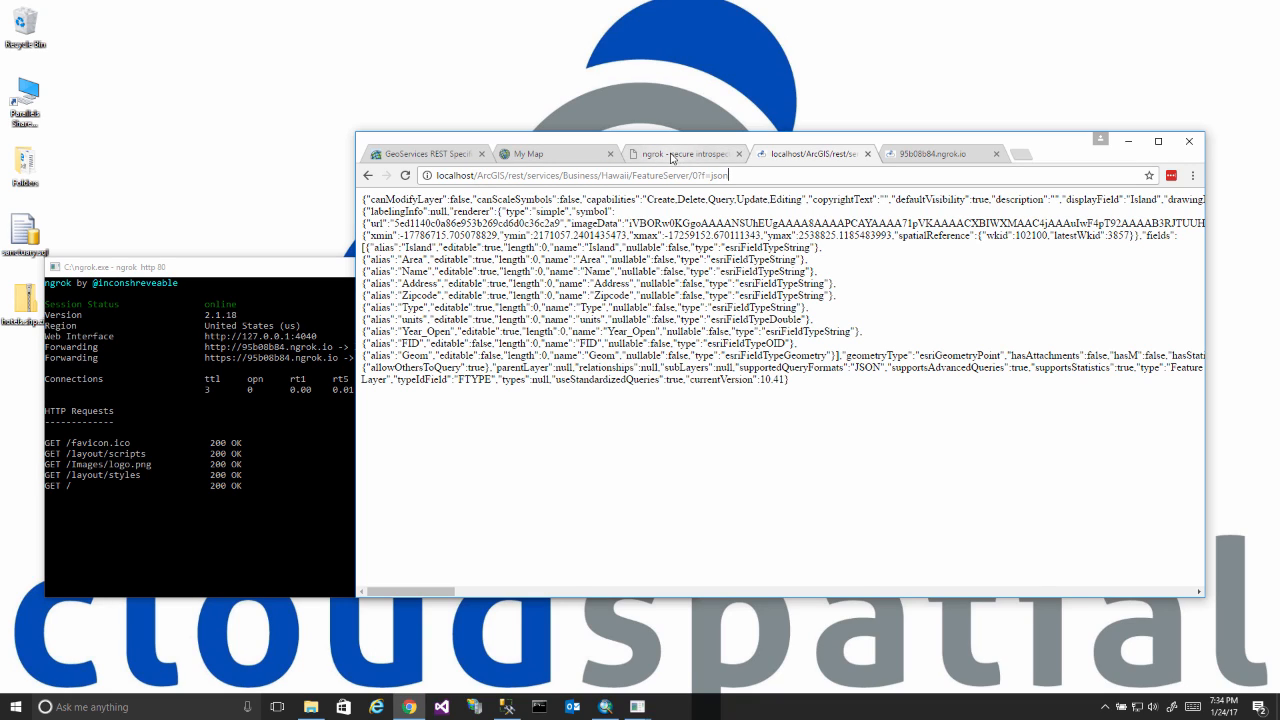
# View the ngrok website, examine the forwarding addresses in the ngrok console, and switch to the 95b08b84.ngrok.io page.
pyautogui.click(675, 156)
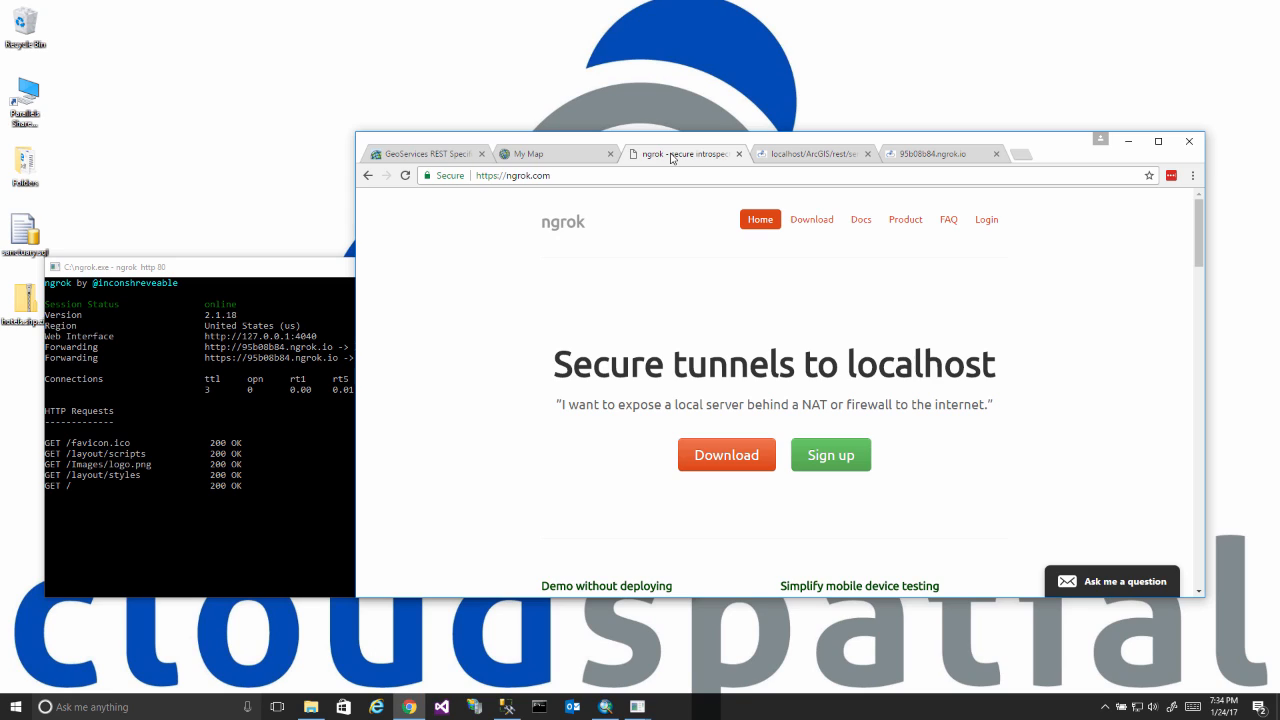
pyautogui.click(251, 268)
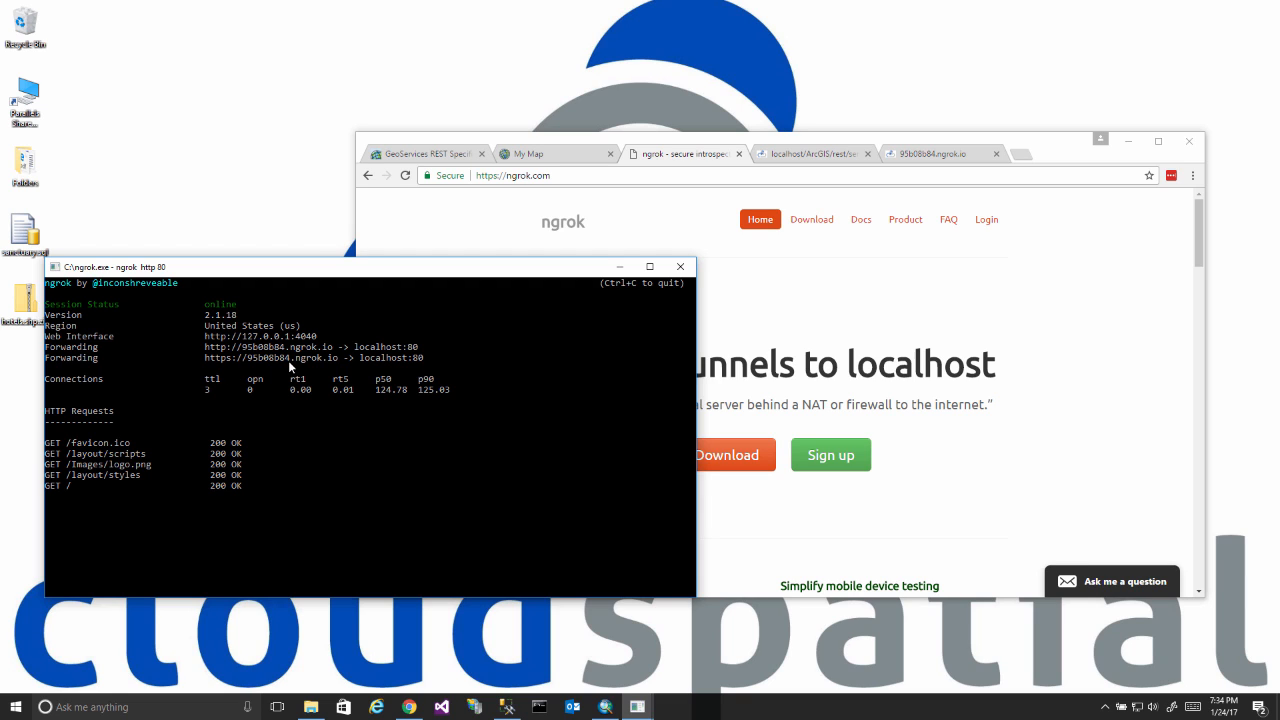
pyautogui.click(906, 156)
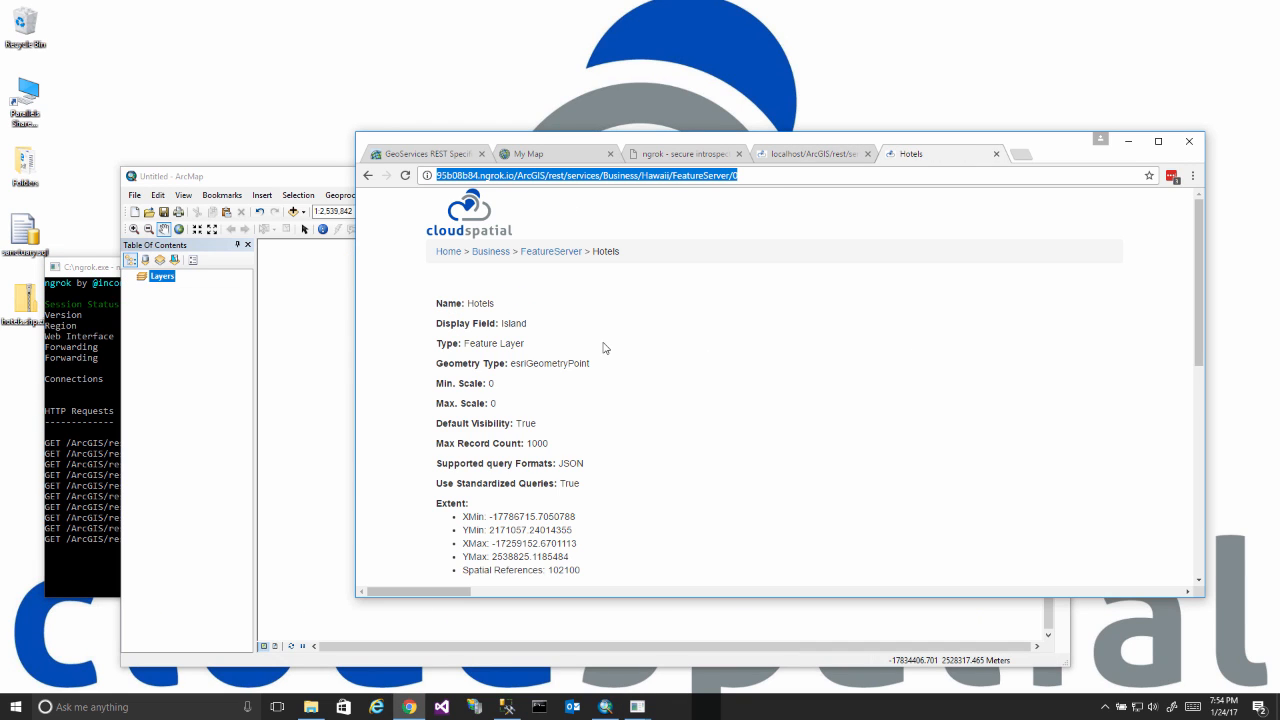
# Copy the full ngrok address of the Hotels layer, ending in Business/Hawaii/FeatureServer/0.
pyautogui.click(606, 180)
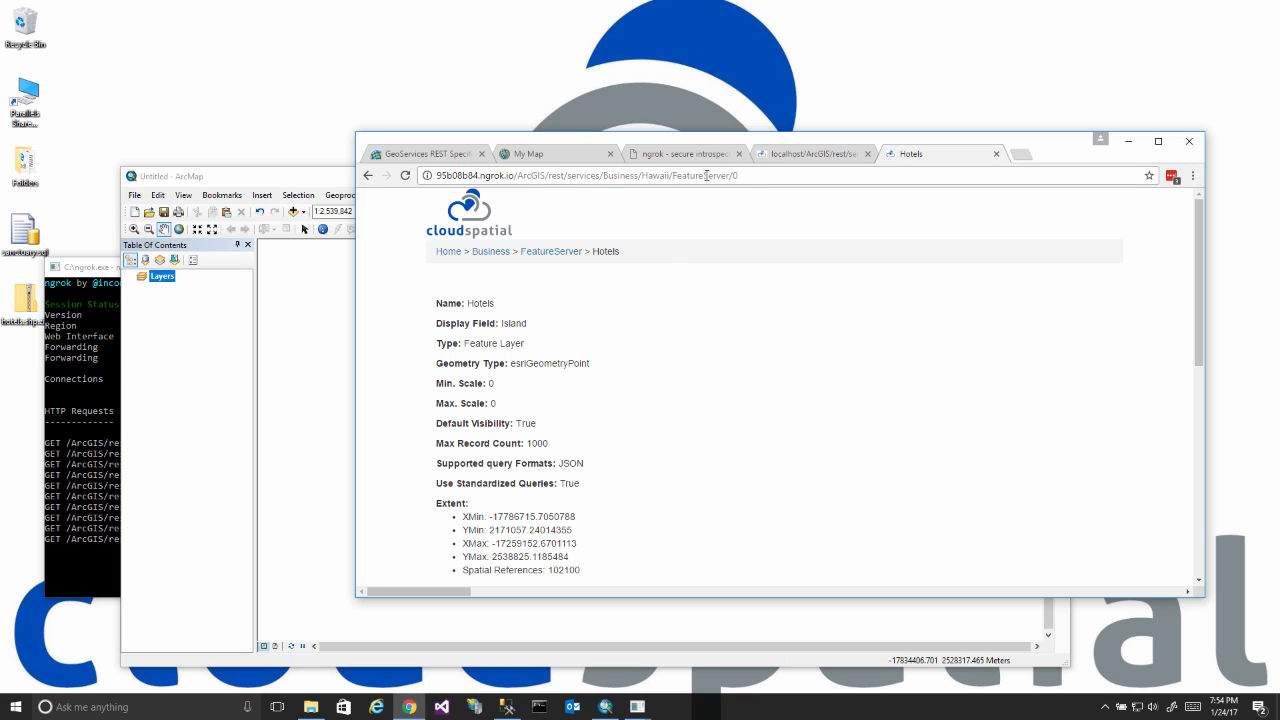
pyautogui.moveTo(738, 175); pyautogui.dragTo(425, 177)
pyautogui.rightClick(470, 177)
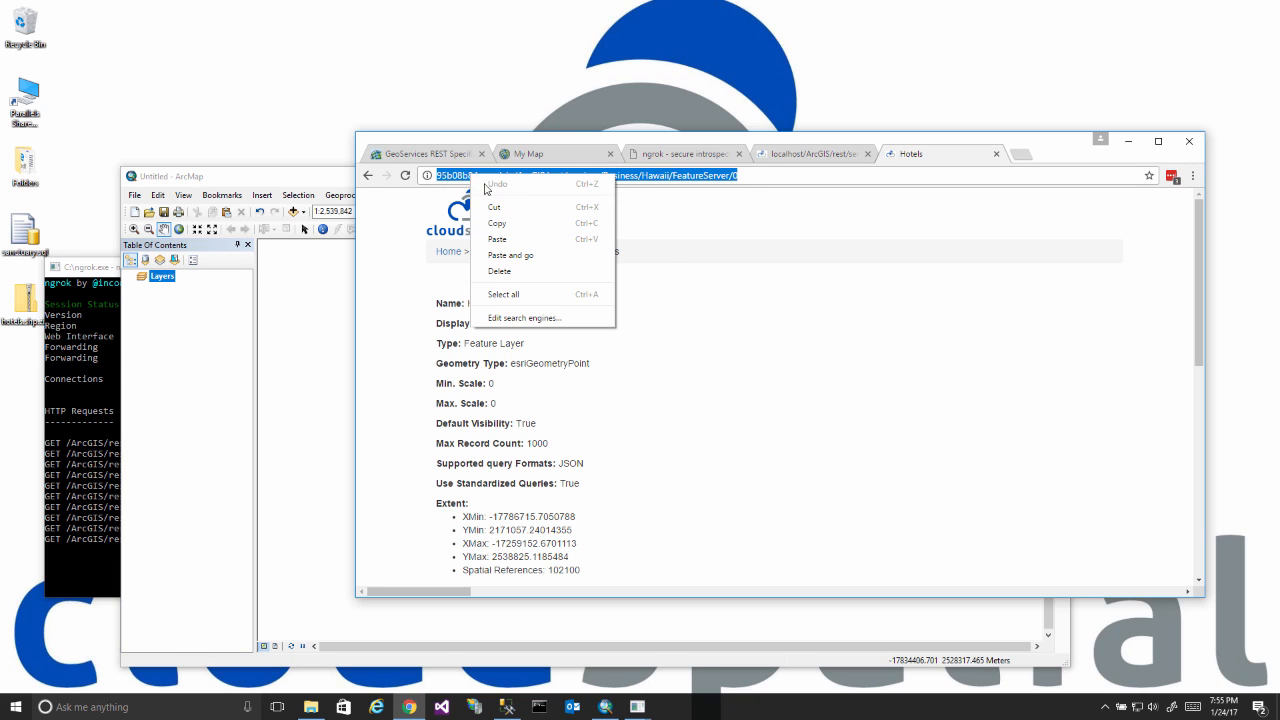
pyautogui.click(507, 224)
# Switch to ArcMap and add an ArcGIS Server connection using the copied Hotels layer address as the server URL.
pyautogui.click(320, 177)
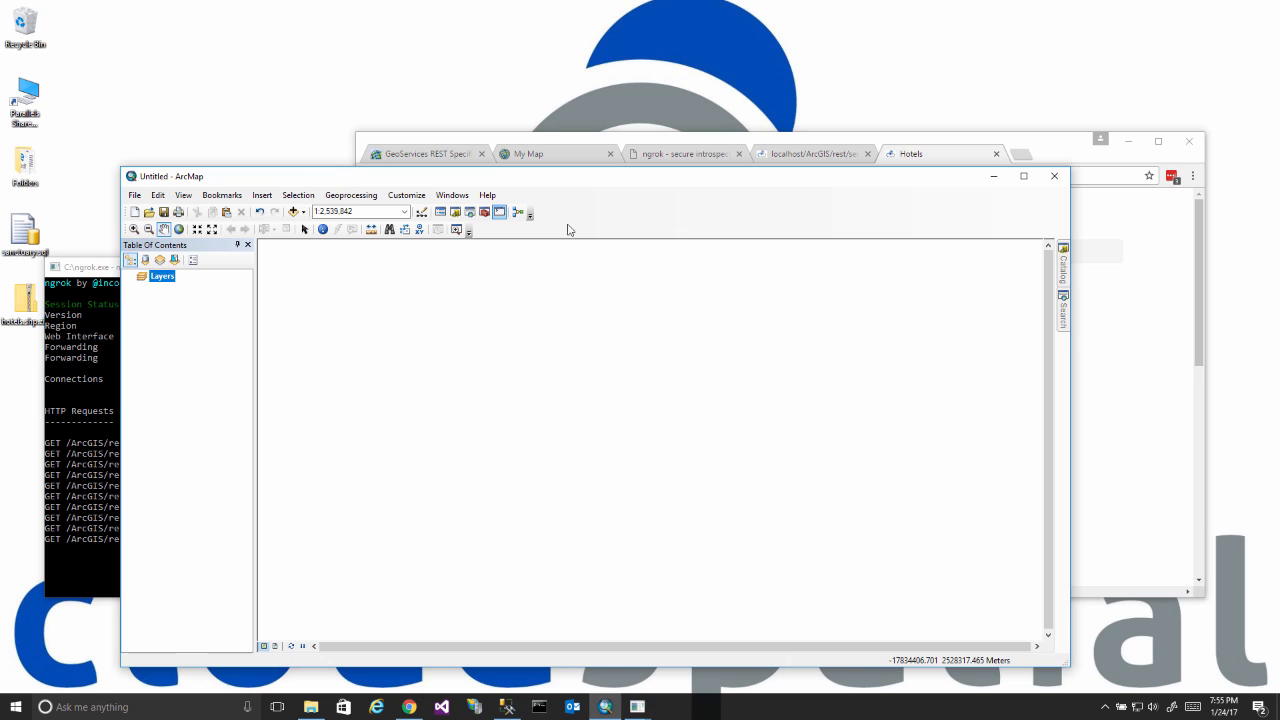
pyautogui.click(1063, 266)
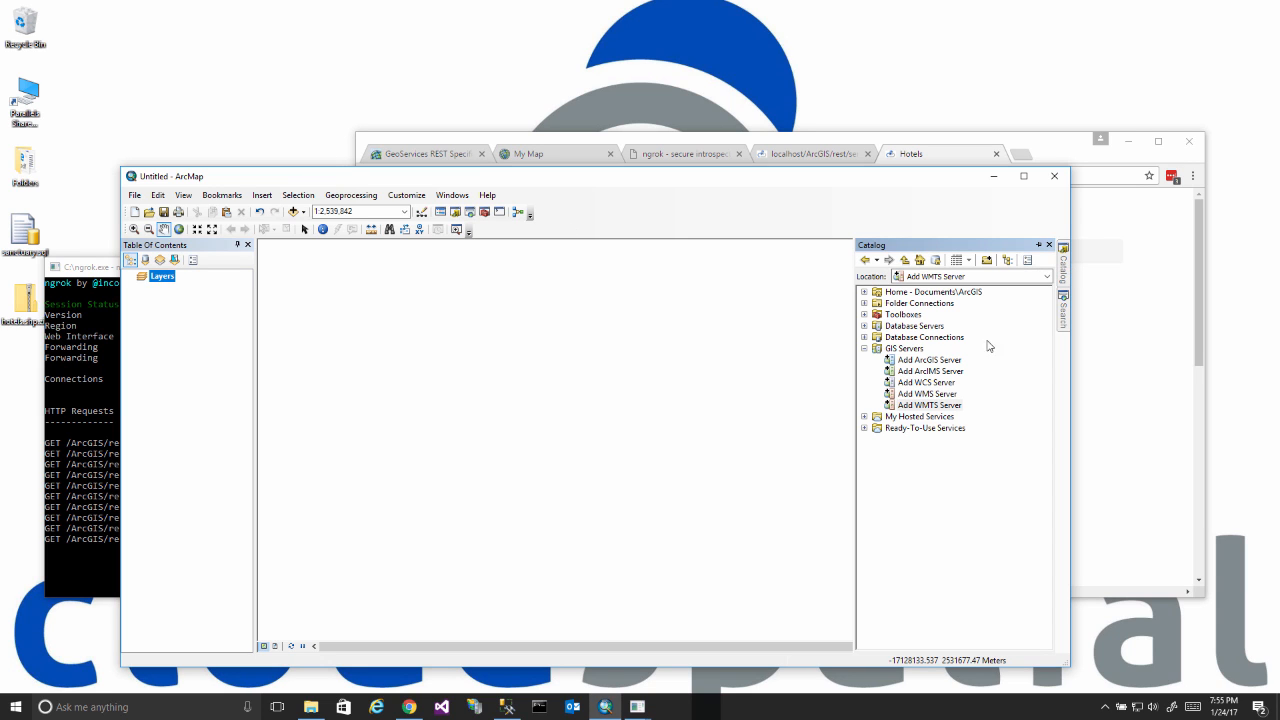
pyautogui.click(906, 360)
pyautogui.doubleClick(910, 366)
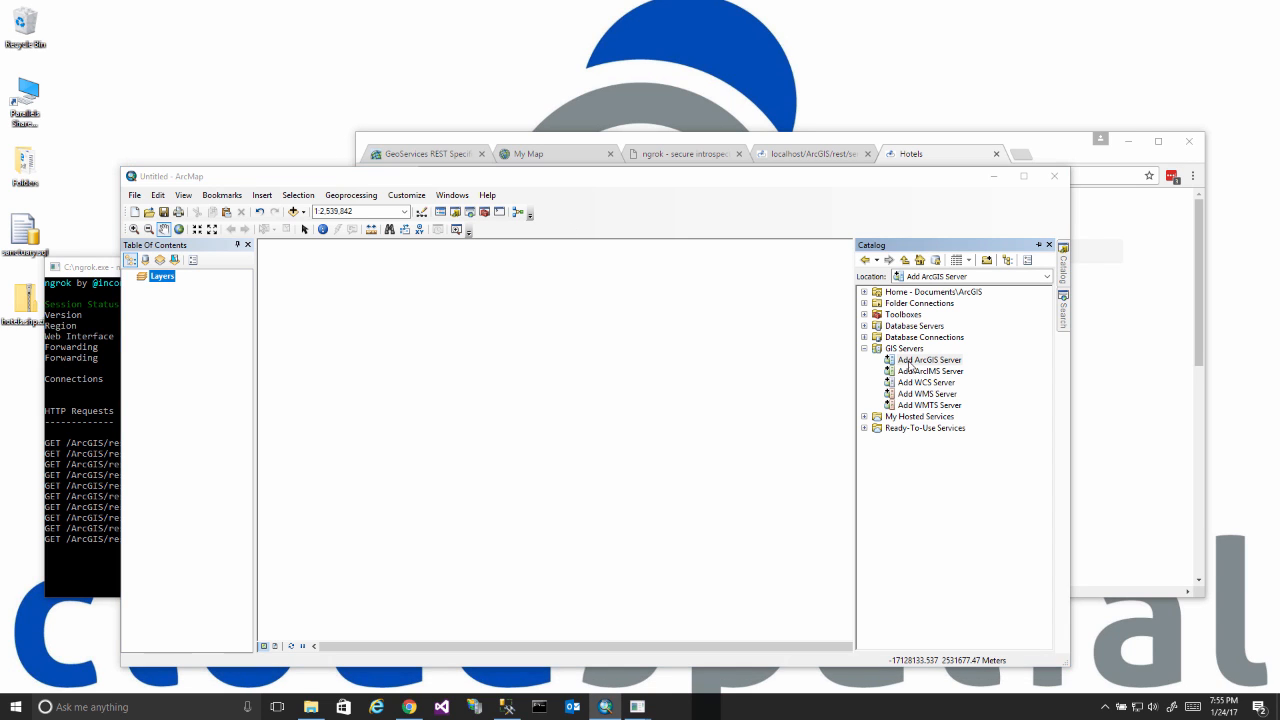
pyautogui.click(668, 549)
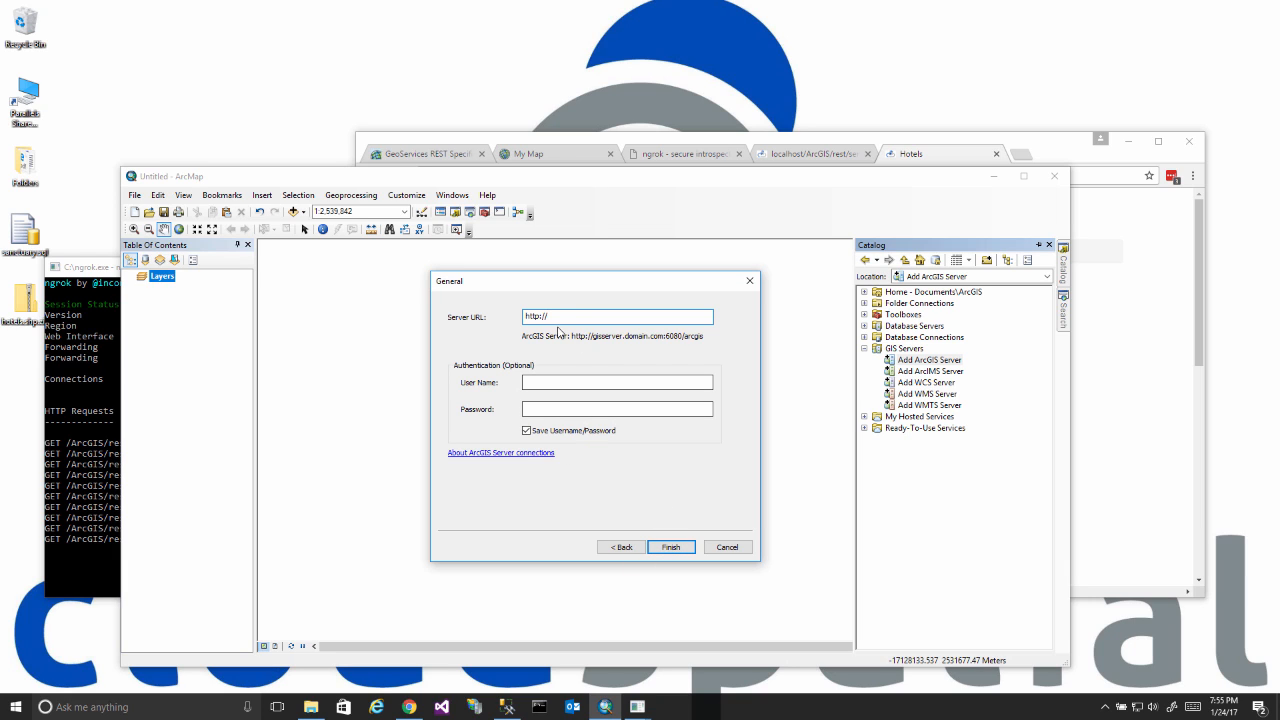
pyautogui.rightClick(543, 316)
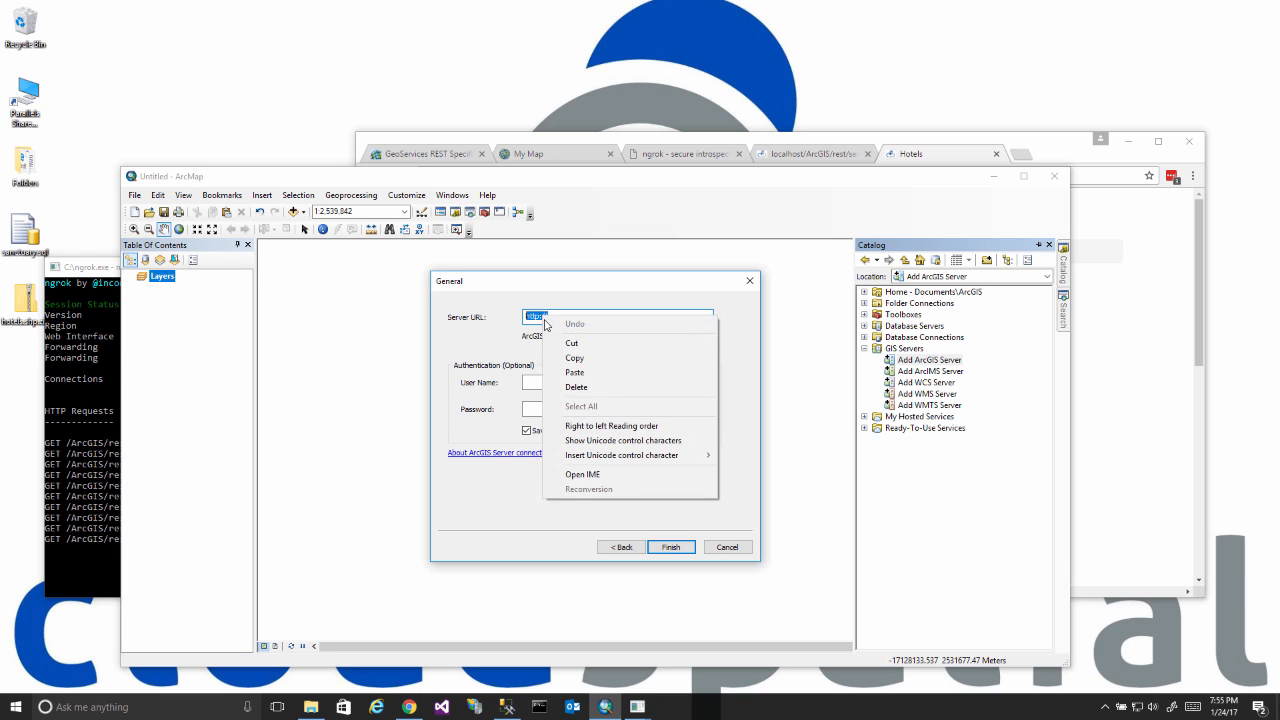
pyautogui.click(565, 372)
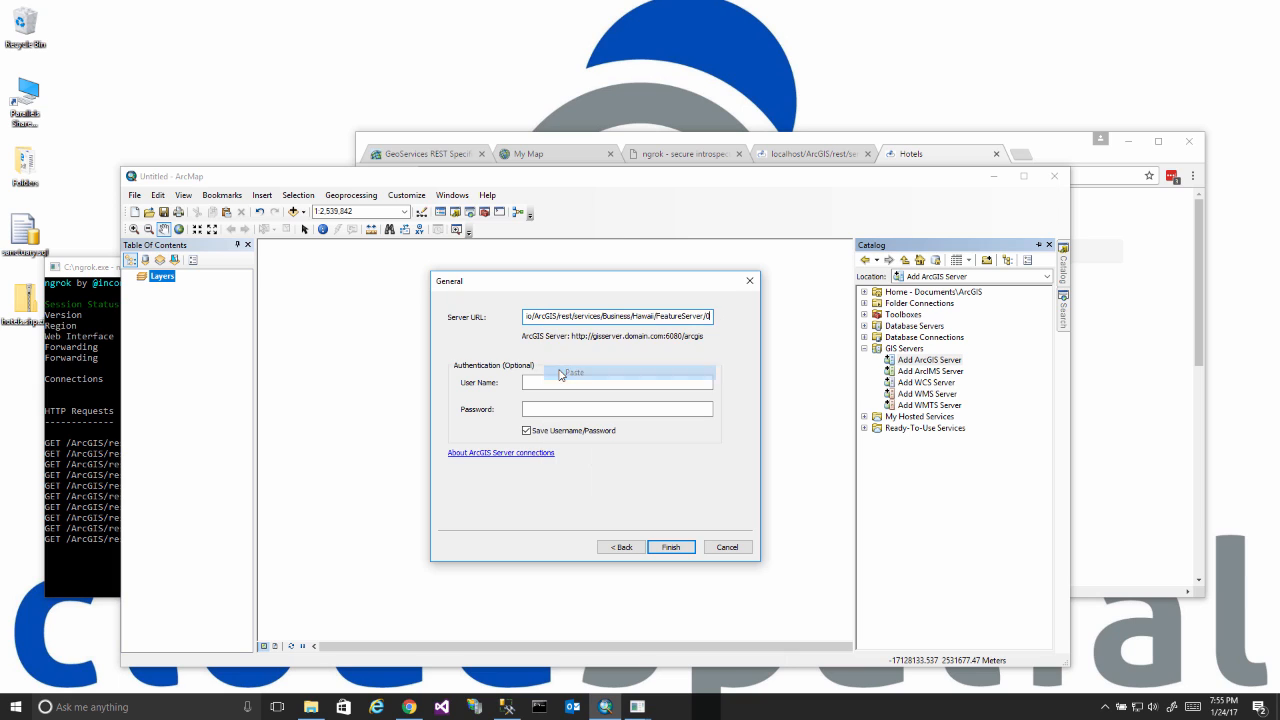
pyautogui.click(671, 547)
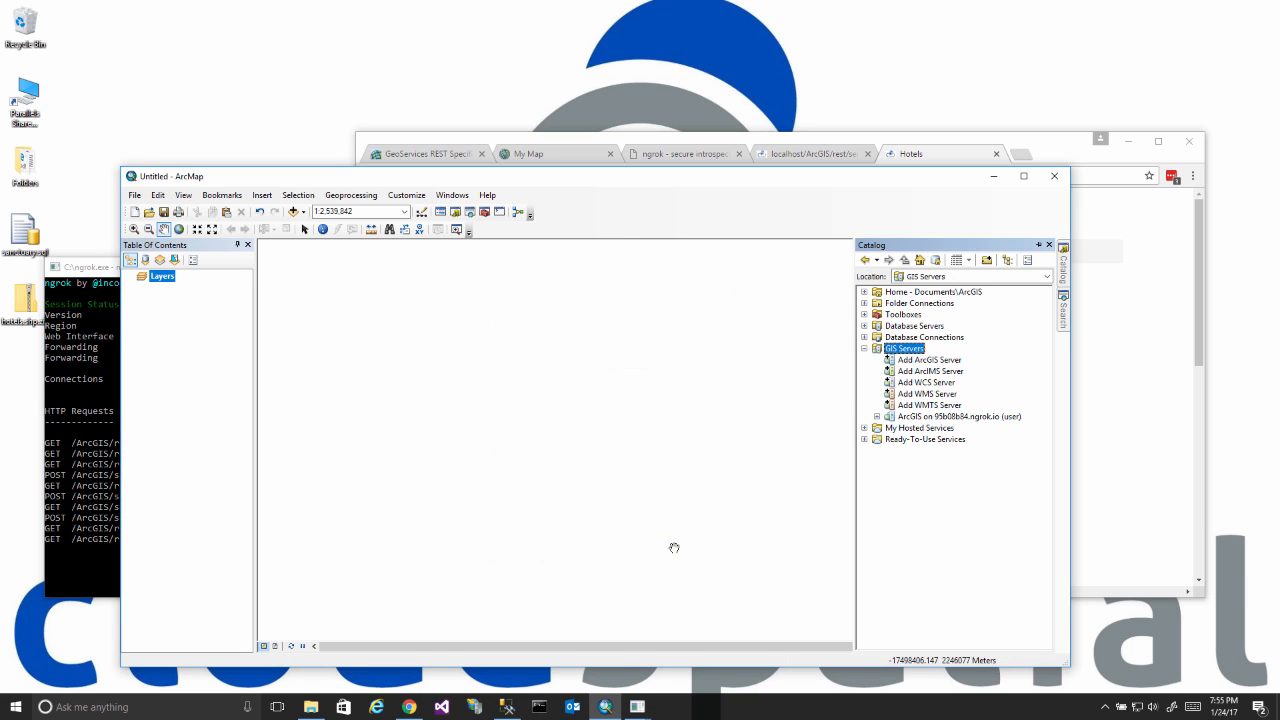
# Check the requests in the ngrok console and add the Hawaii service from the new connection's Business folder to the ArcMap map.
pyautogui.click(93, 268)
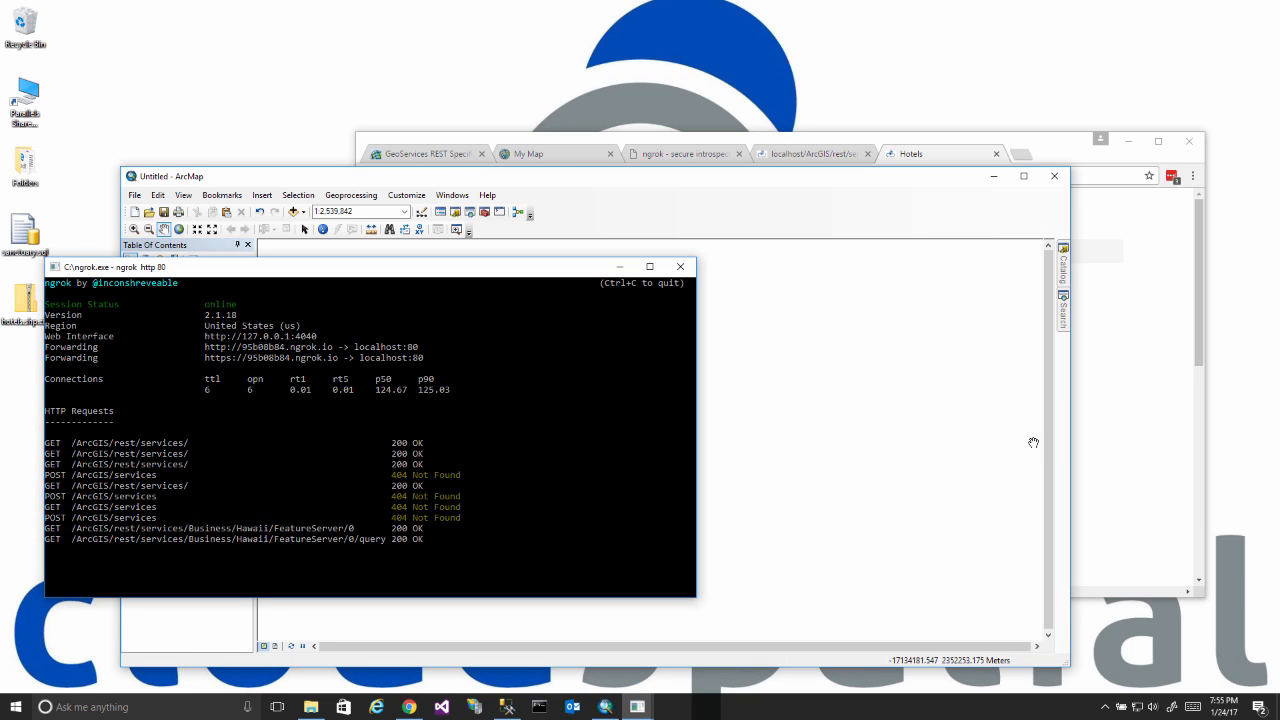
pyautogui.click(978, 436)
pyautogui.moveTo(1063, 283)
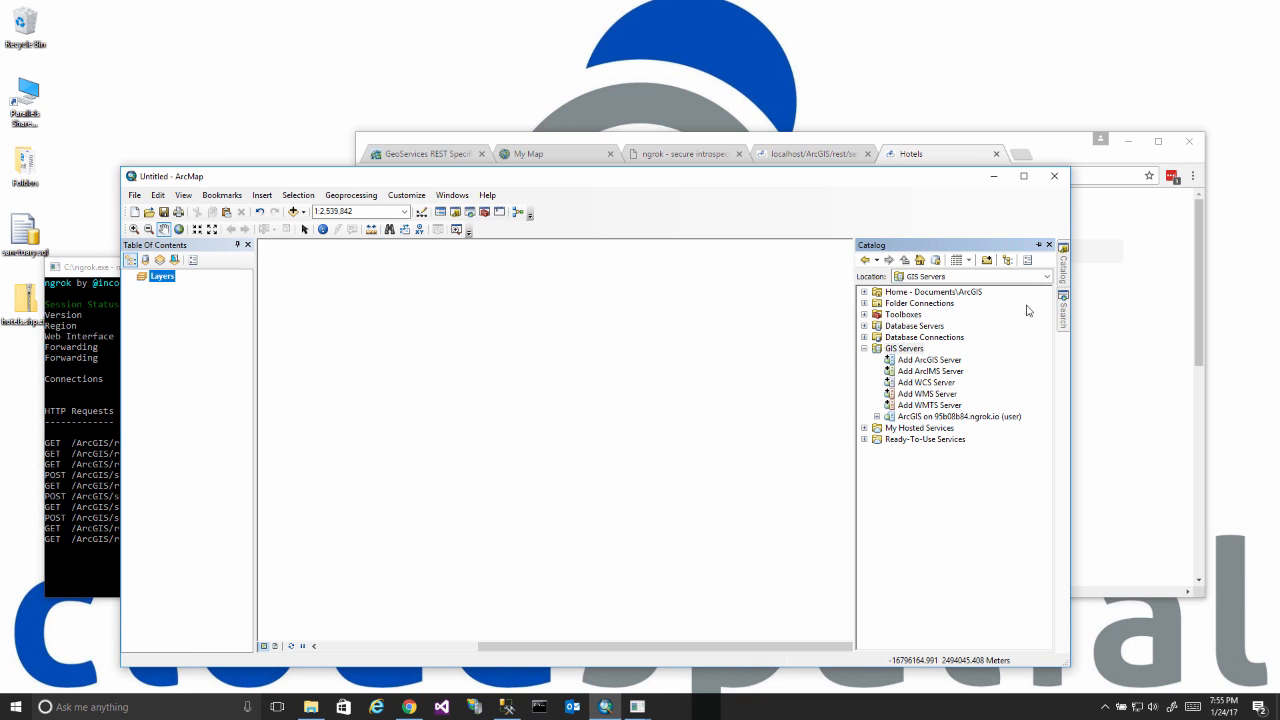
pyautogui.click(876, 418)
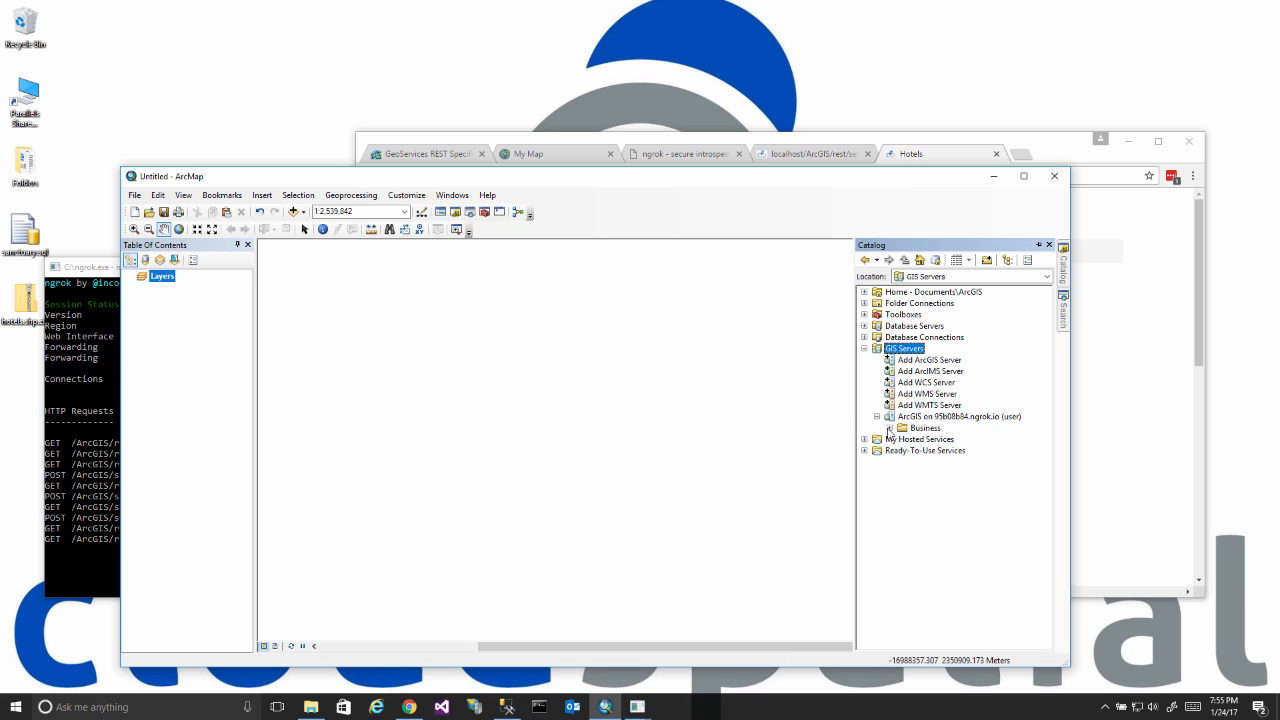
pyautogui.click(889, 428)
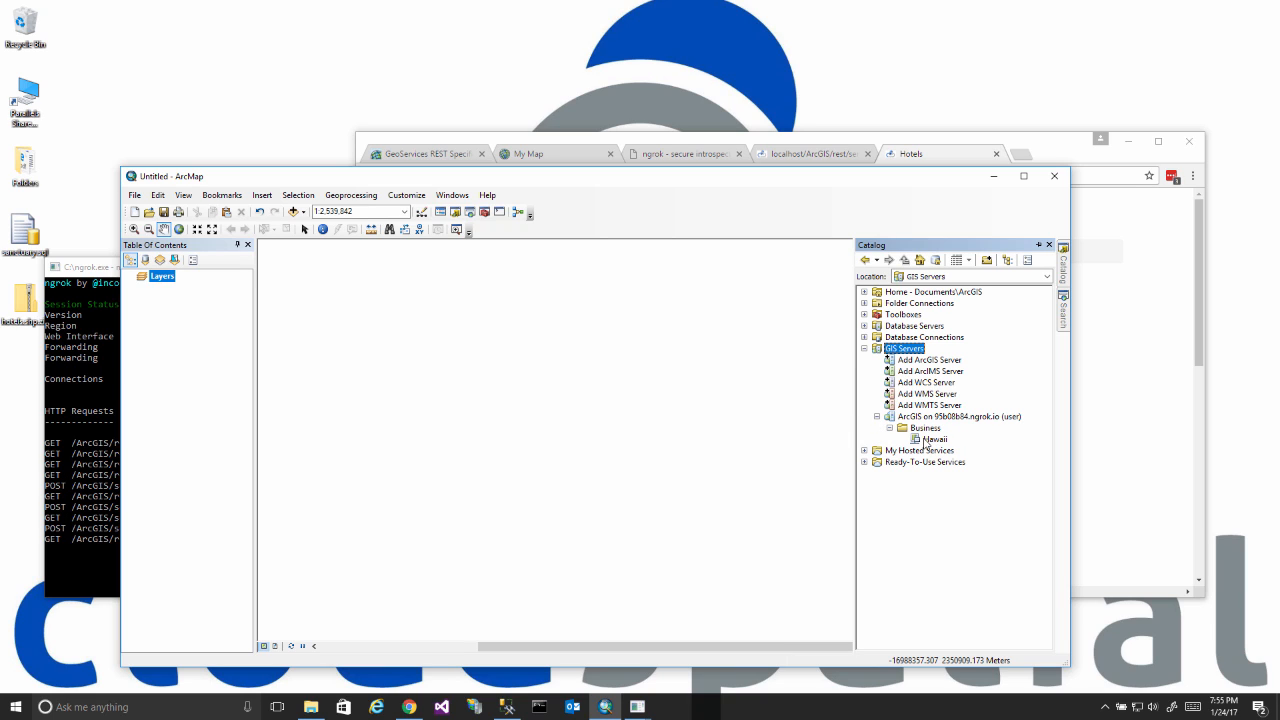
pyautogui.click(933, 439)
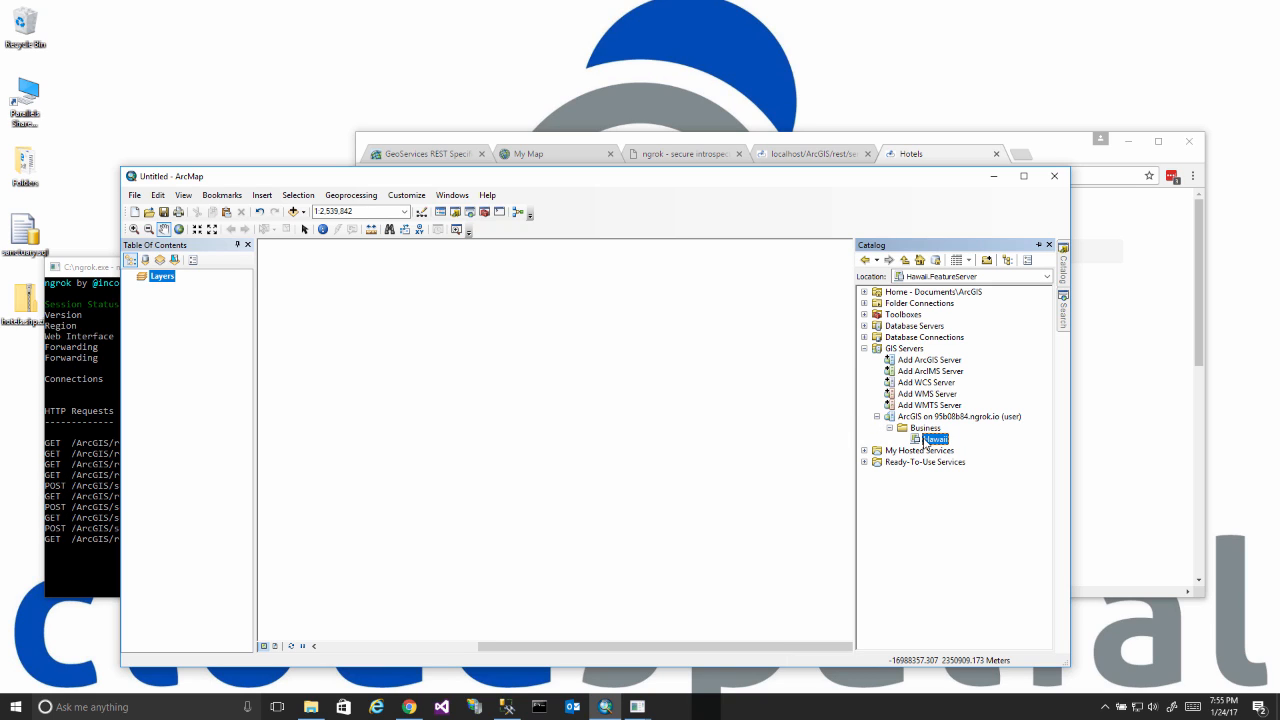
pyautogui.moveTo(927, 443); pyautogui.dragTo(567, 390)
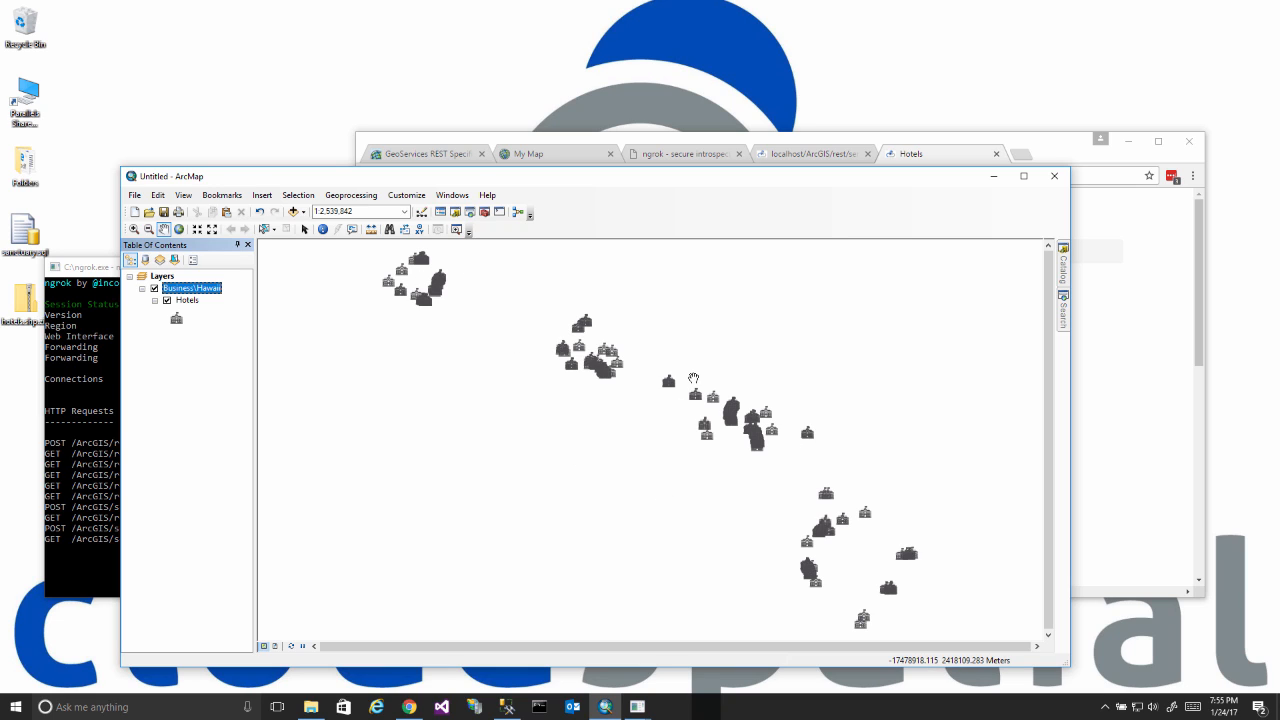
# Switch to the ArcGIS Online My Map and add the Hotels layer from its ngrok URL as an ArcGIS Server Web Service.
pyautogui.click(560, 153)
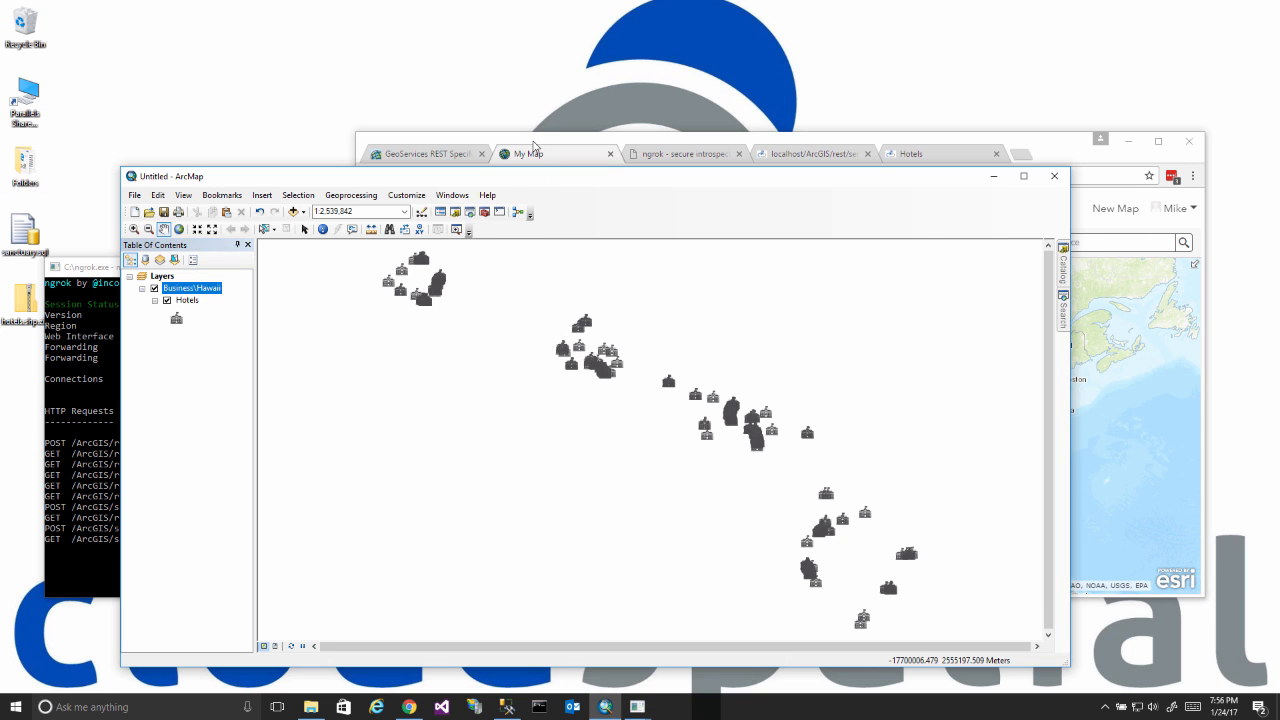
pyautogui.click(535, 148)
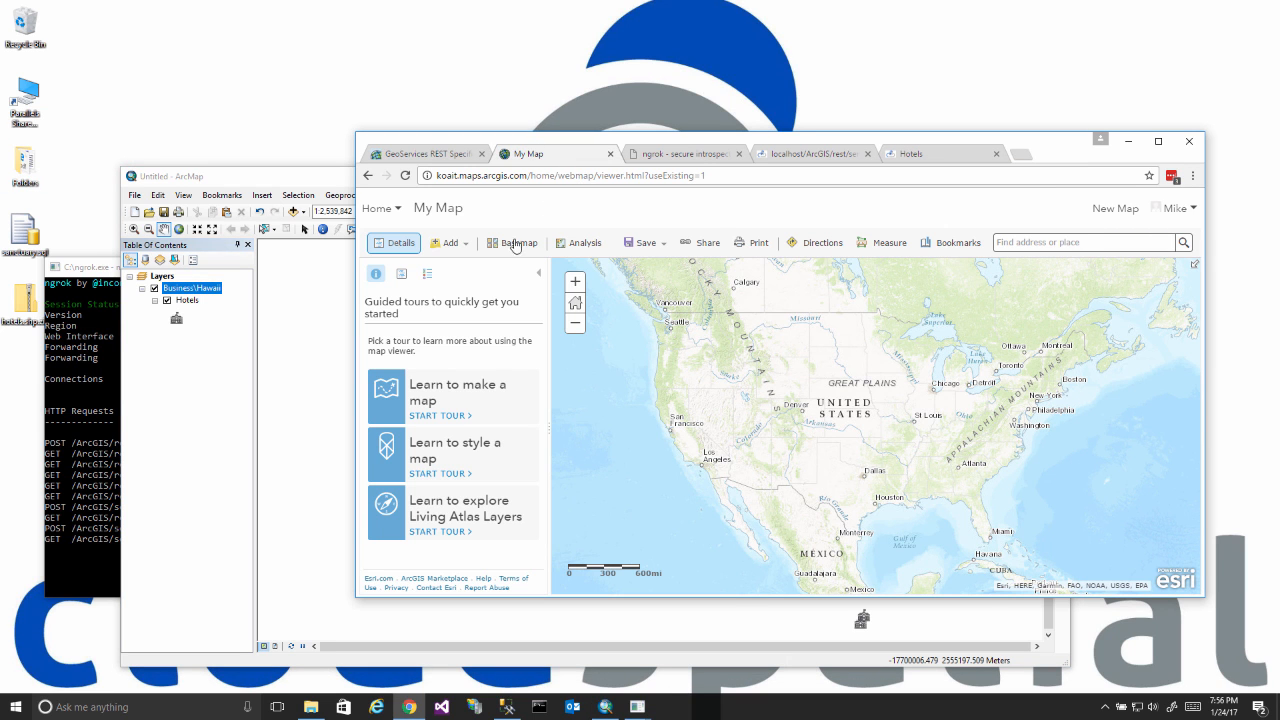
pyautogui.click(448, 243)
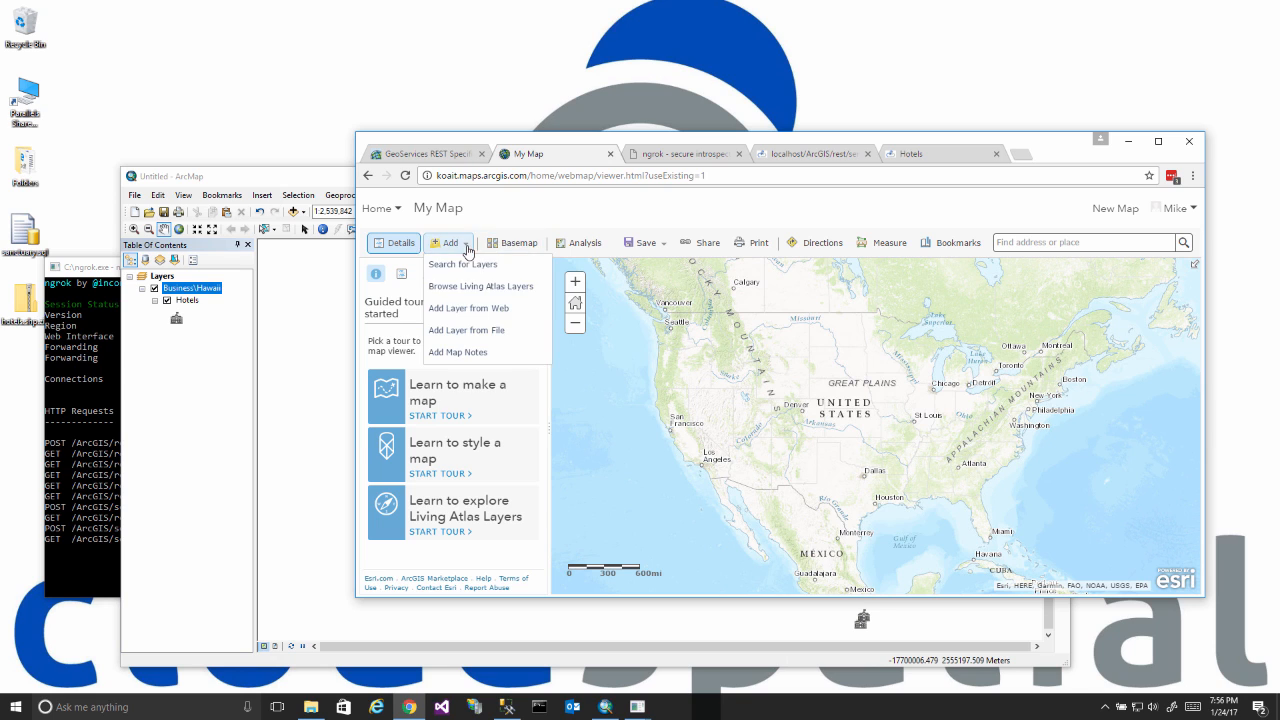
pyautogui.click(472, 306)
pyautogui.click(743, 398)
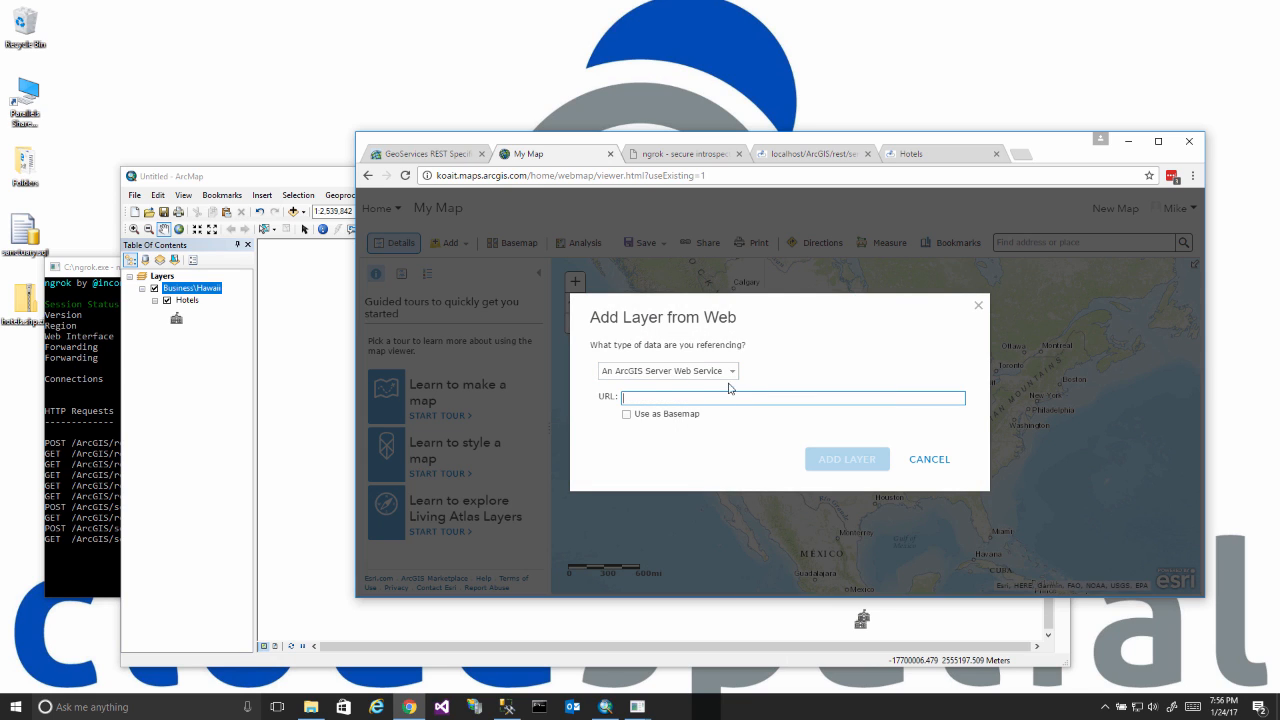
pyautogui.rightClick(643, 397)
pyautogui.click(673, 478)
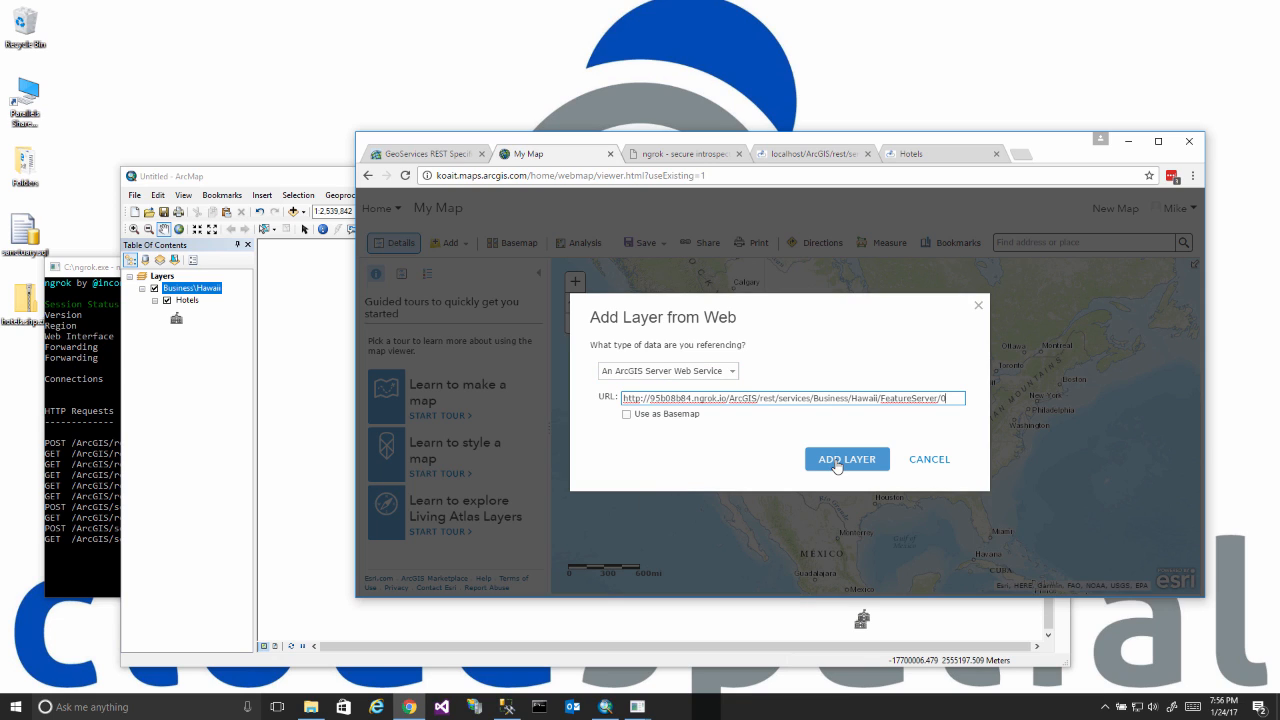
pyautogui.click(836, 462)
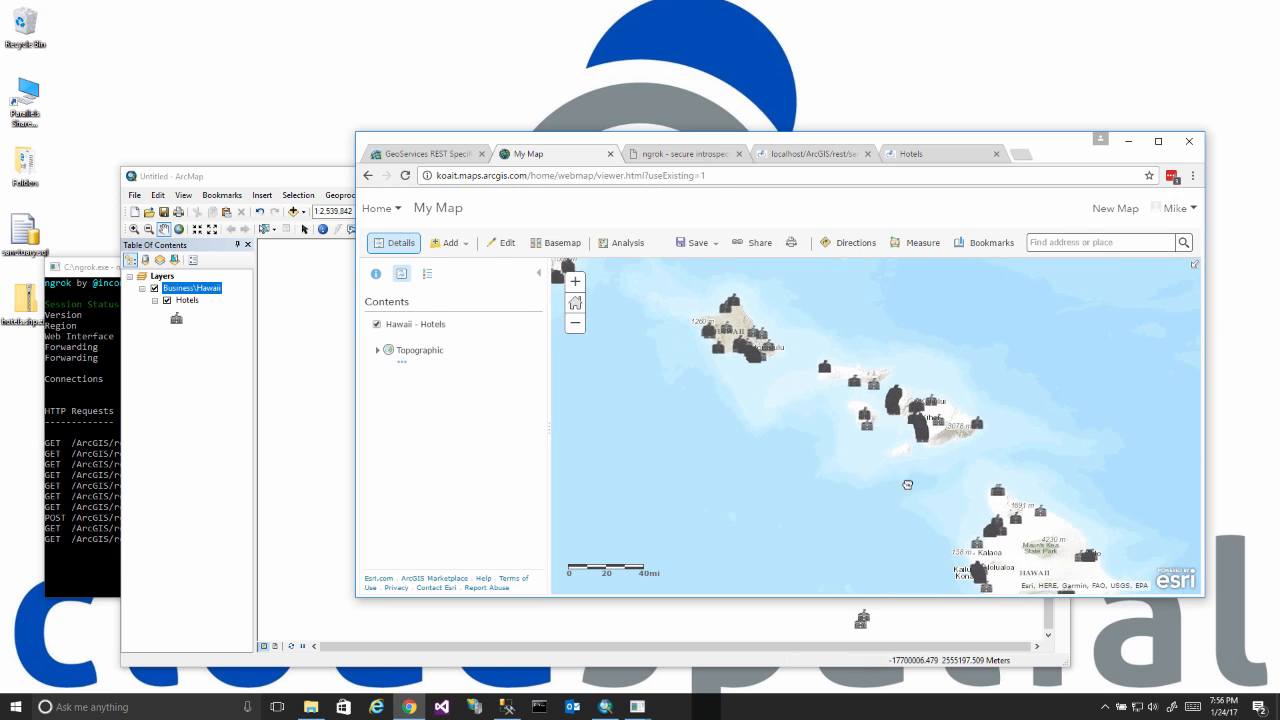
pyautogui.click(745, 367)
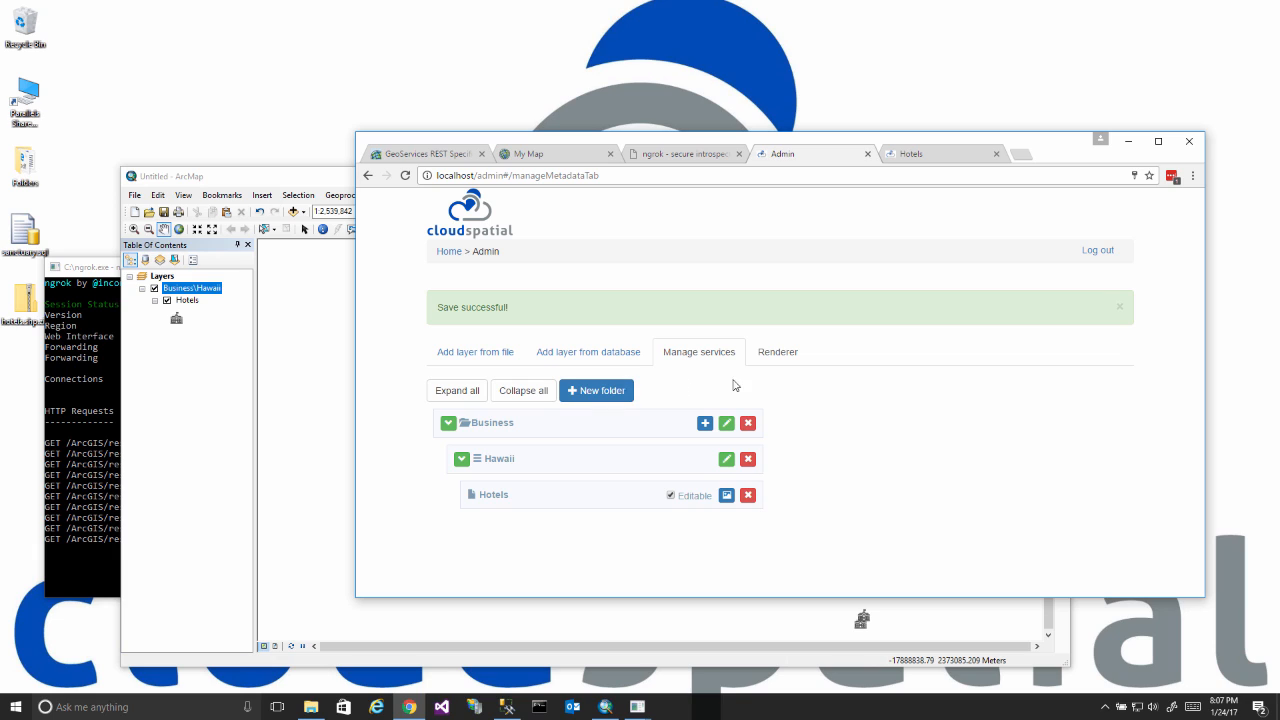
# Open the renderer of the Hotels layer, change its default symbol to the dark blue marker and save the renderer.
pyautogui.doubleClick(549, 459)
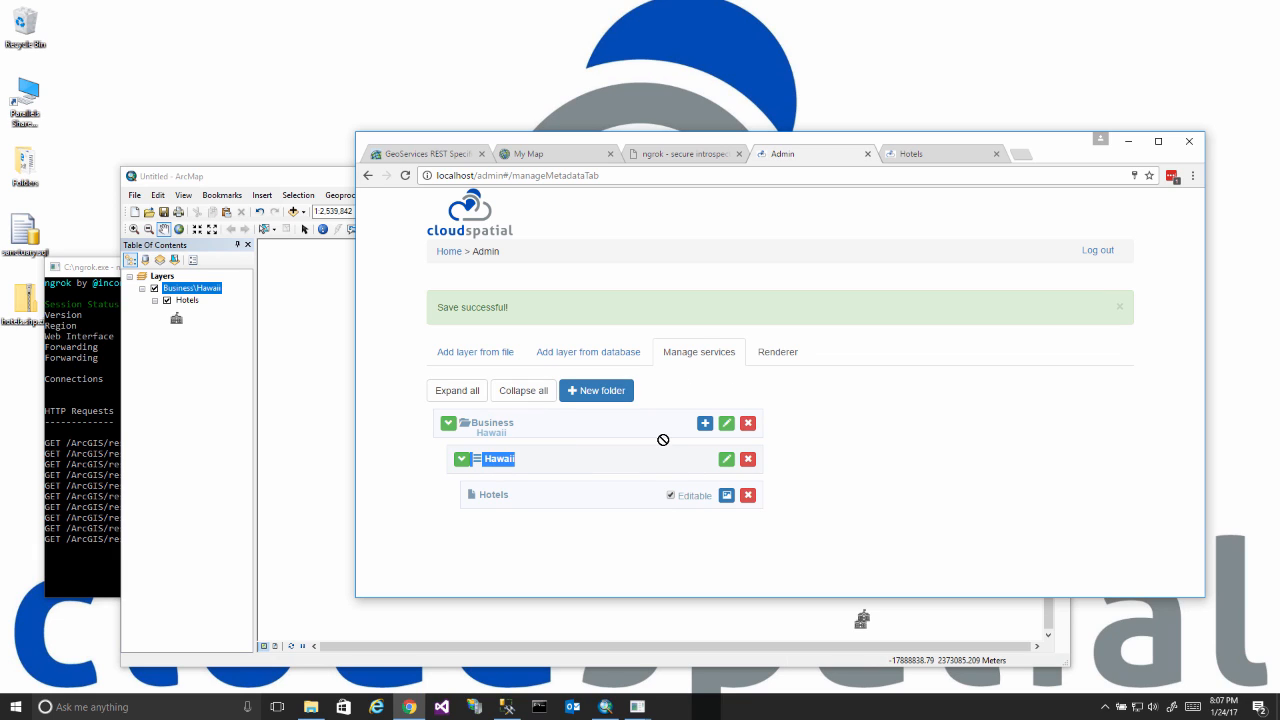
pyautogui.click(727, 497)
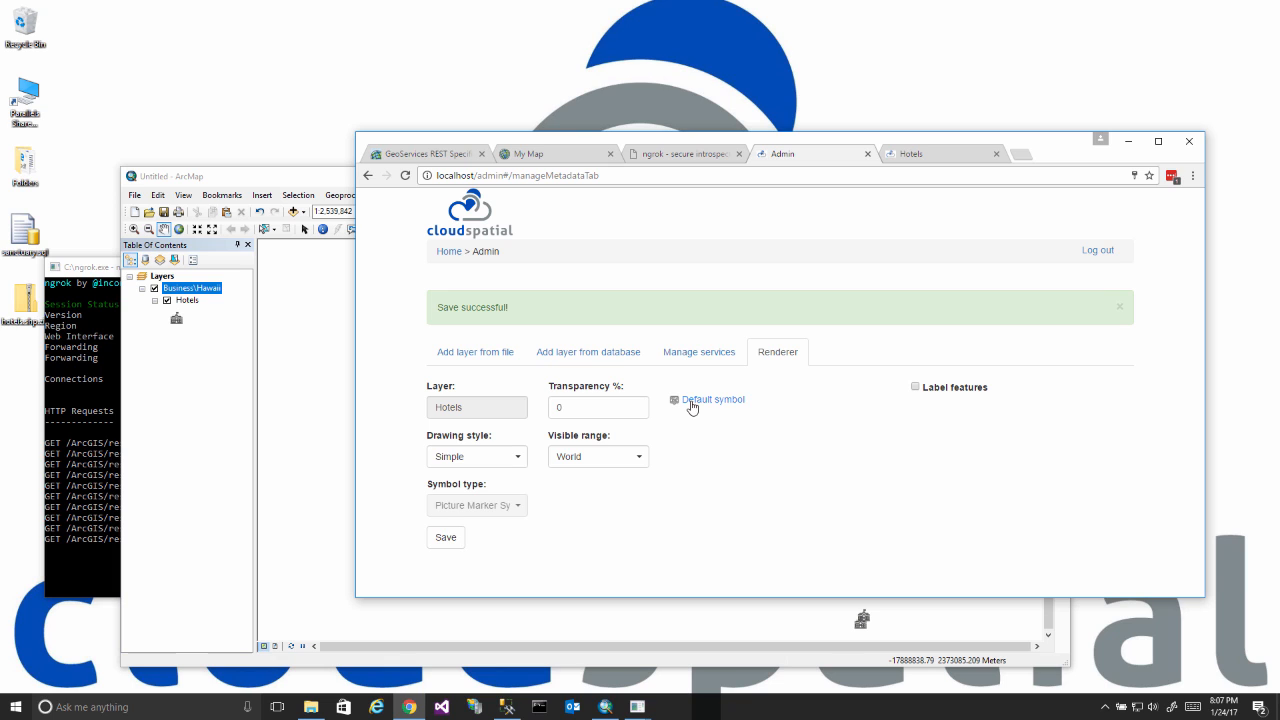
pyautogui.click(701, 402)
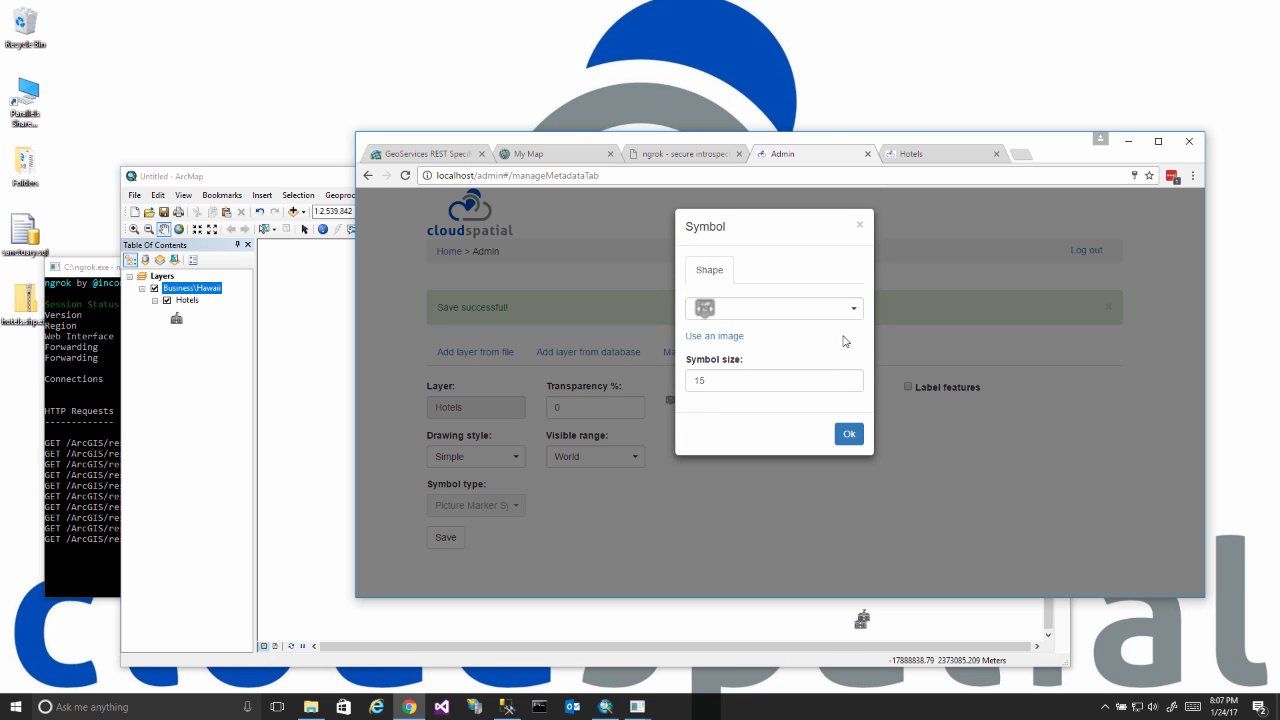
pyautogui.click(853, 310)
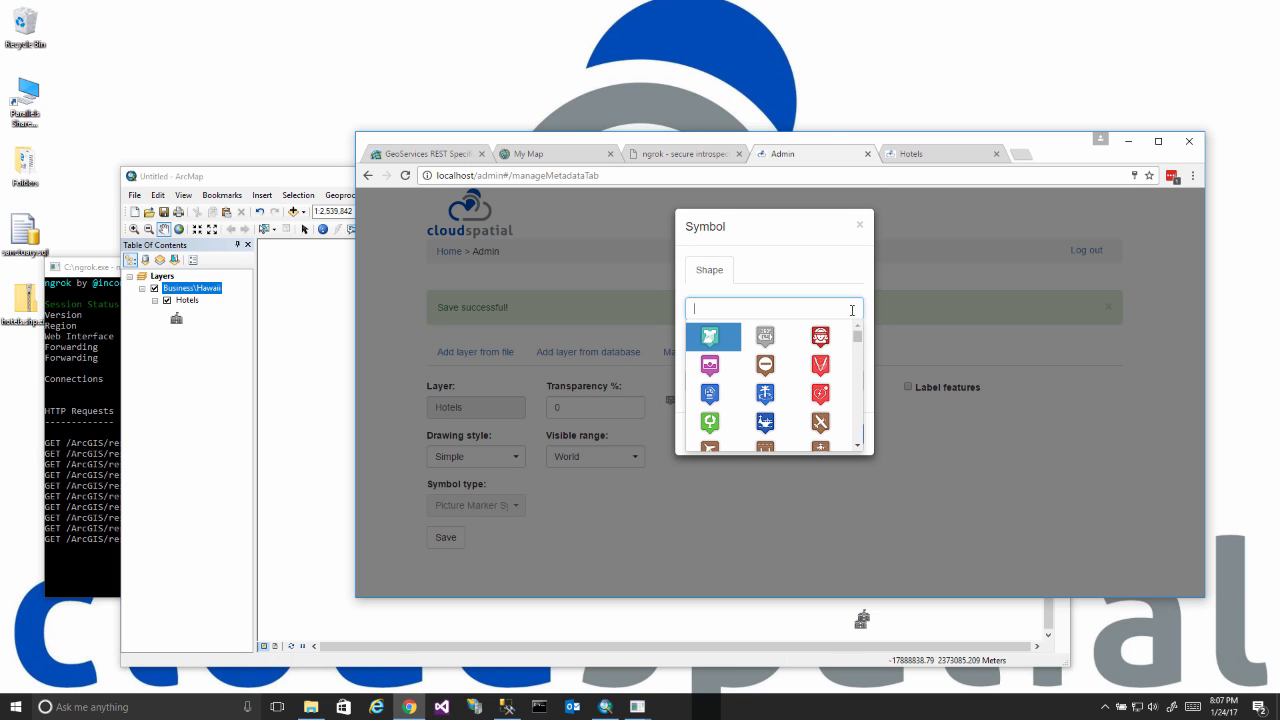
pyautogui.moveTo(856, 335); pyautogui.dragTo(857, 344)
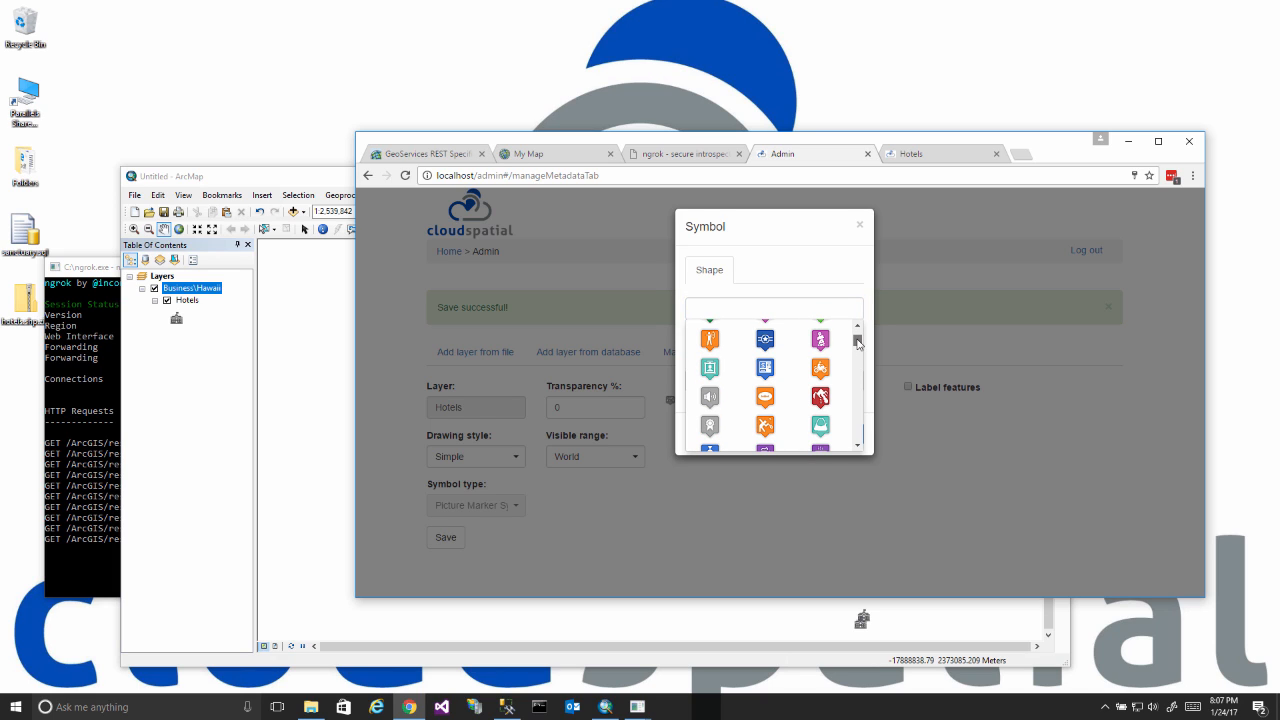
pyautogui.click(773, 346)
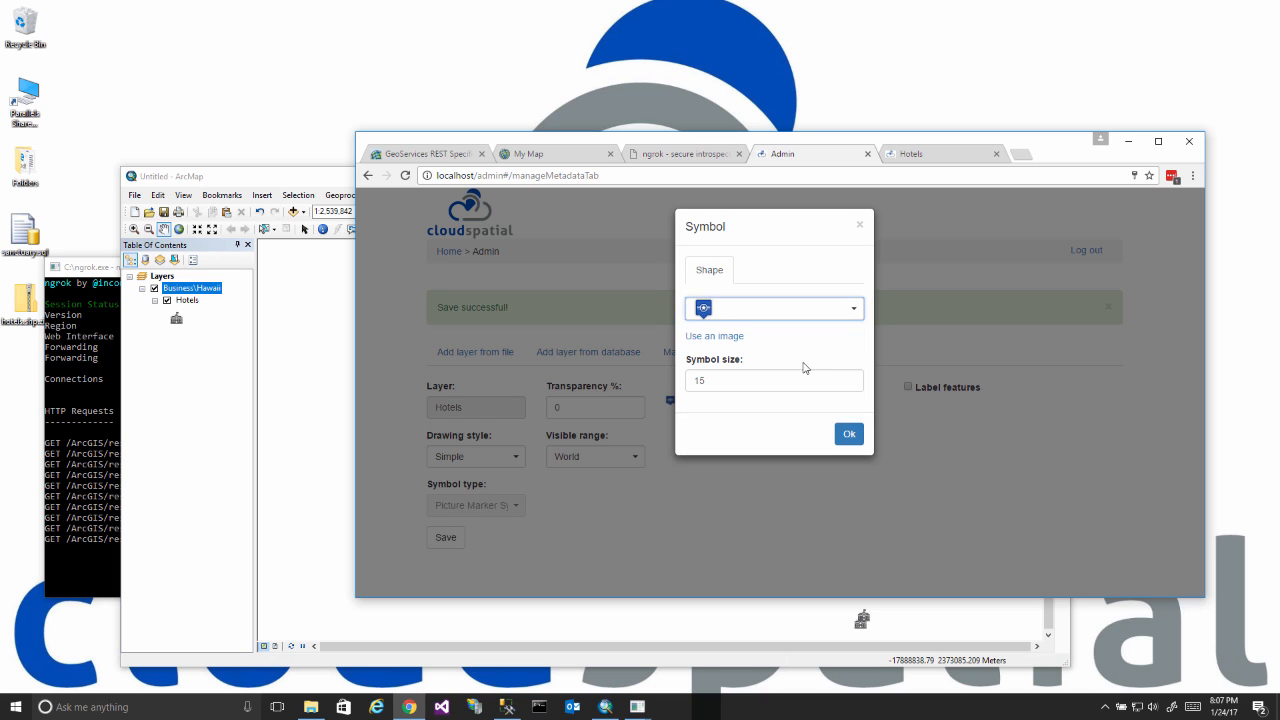
pyautogui.click(849, 434)
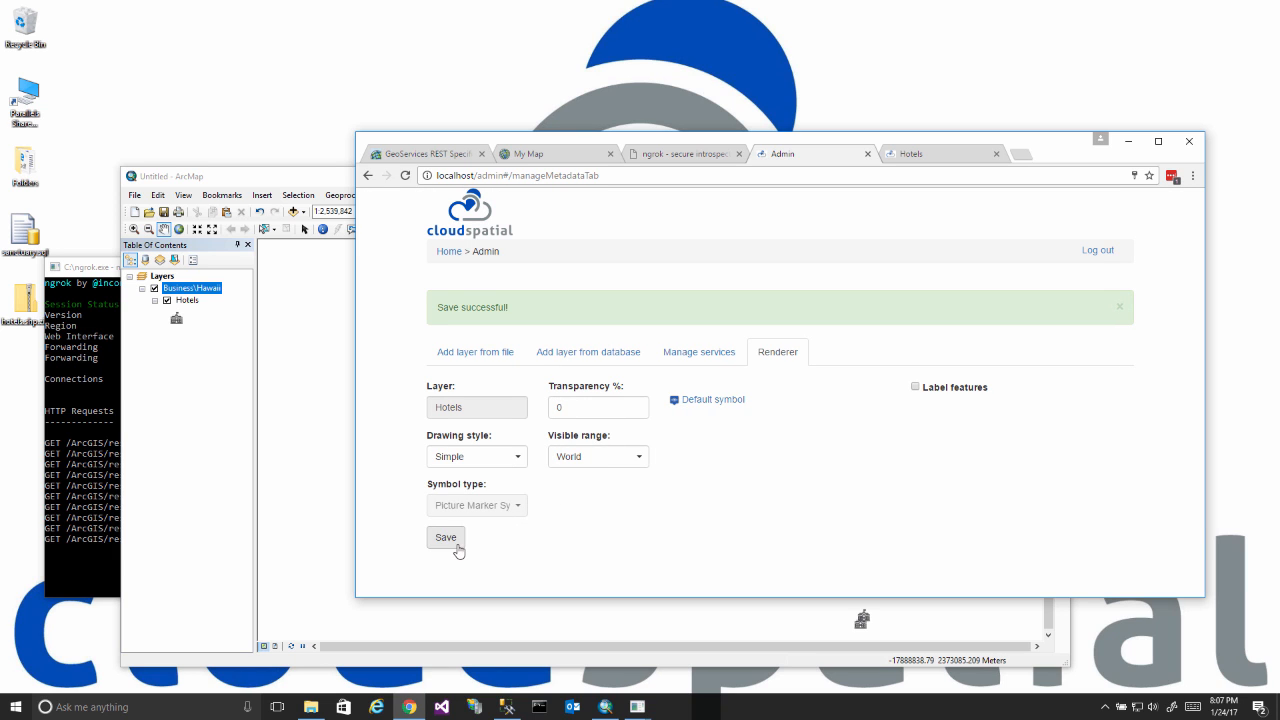
pyautogui.click(455, 543)
# Switch to My Map in ArcGIS Online and add the Hotels layer again from its copied ngrok URL as an ArcGIS Server Web Service.
pyautogui.click(552, 155)
pyautogui.click(448, 243)
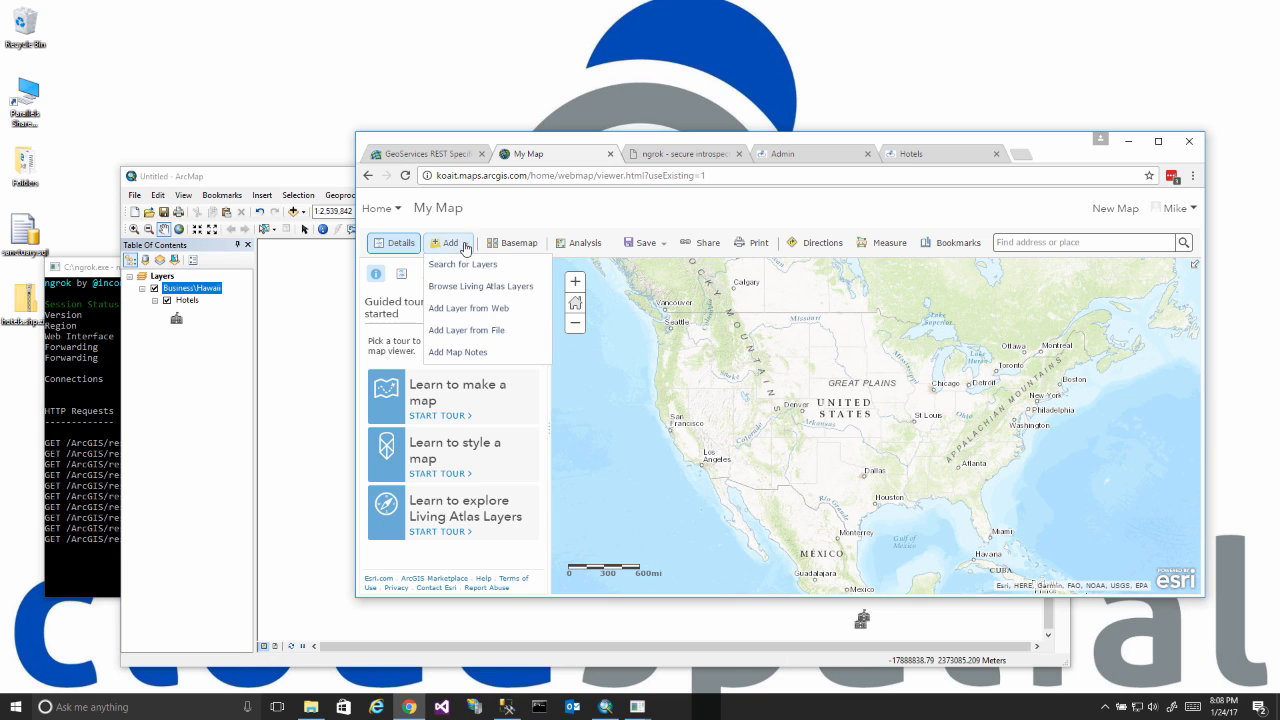
pyautogui.click(463, 312)
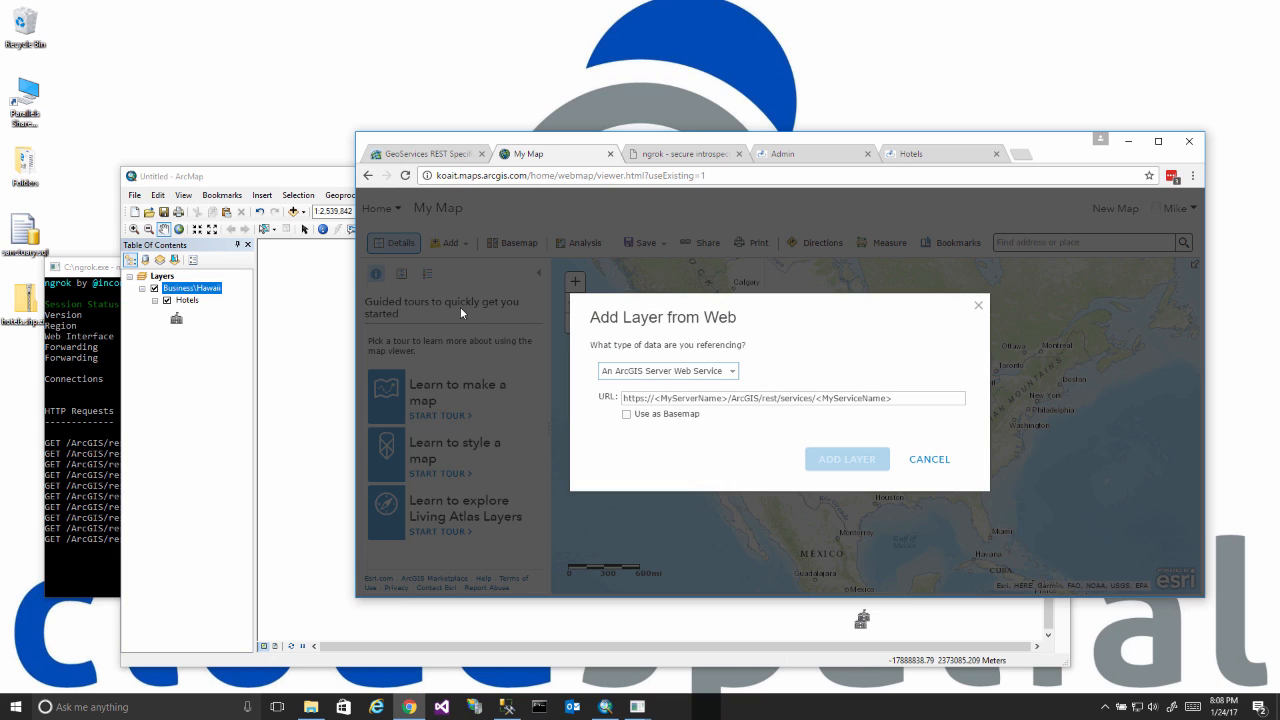
pyautogui.click(651, 401)
pyautogui.rightClick(652, 402)
pyautogui.click(679, 481)
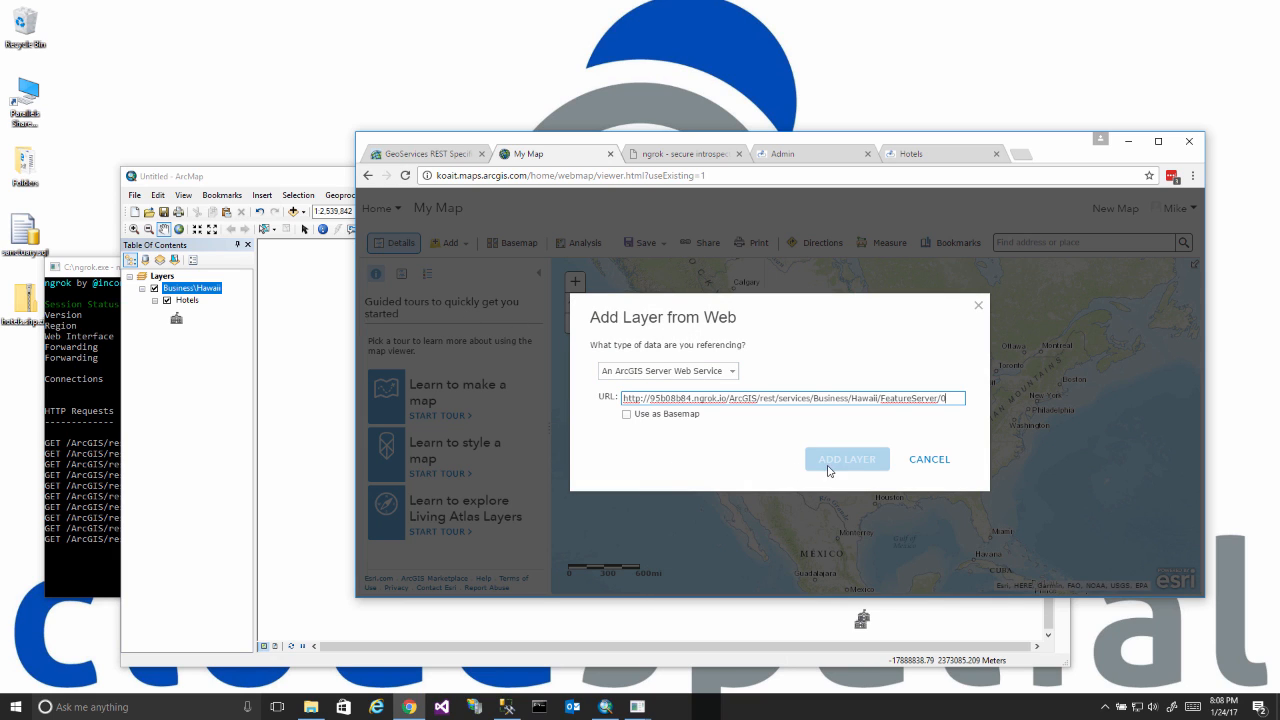
pyautogui.click(841, 466)
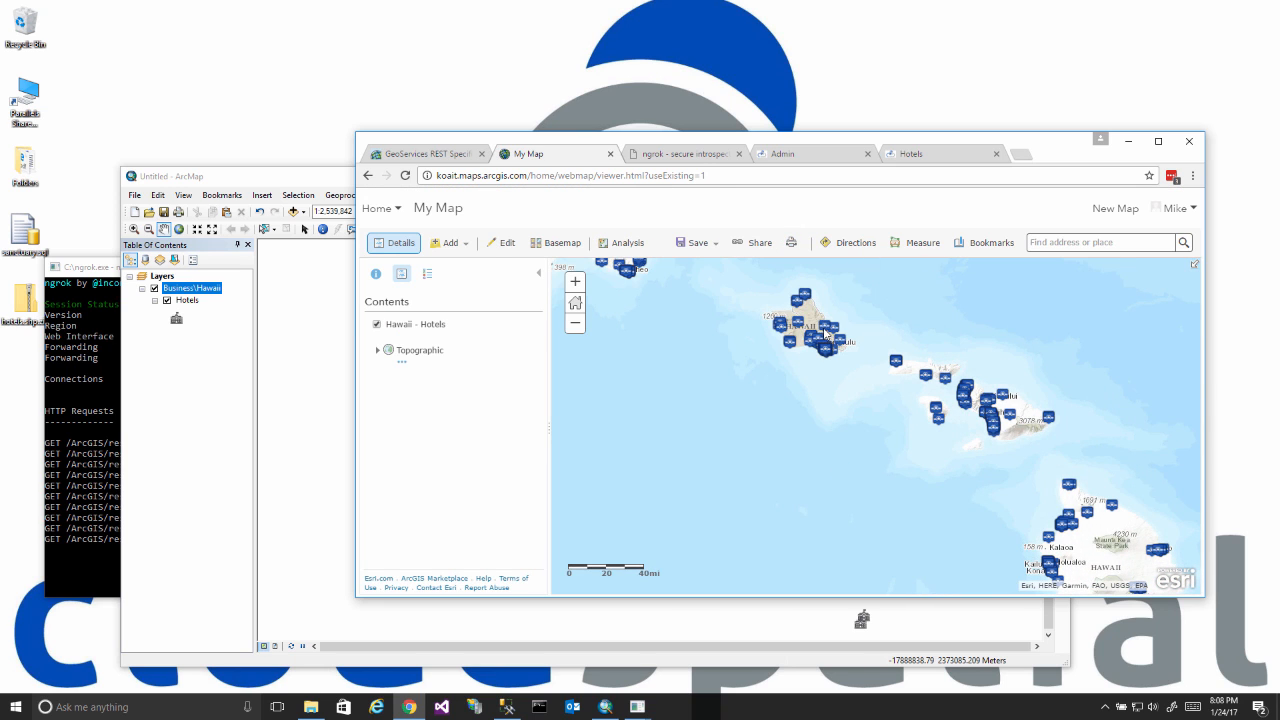
# Return to the CloudSpatial Admin page and set the Hotels drawing style to Unique Value with Island as the attribute to show.
pyautogui.click(779, 156)
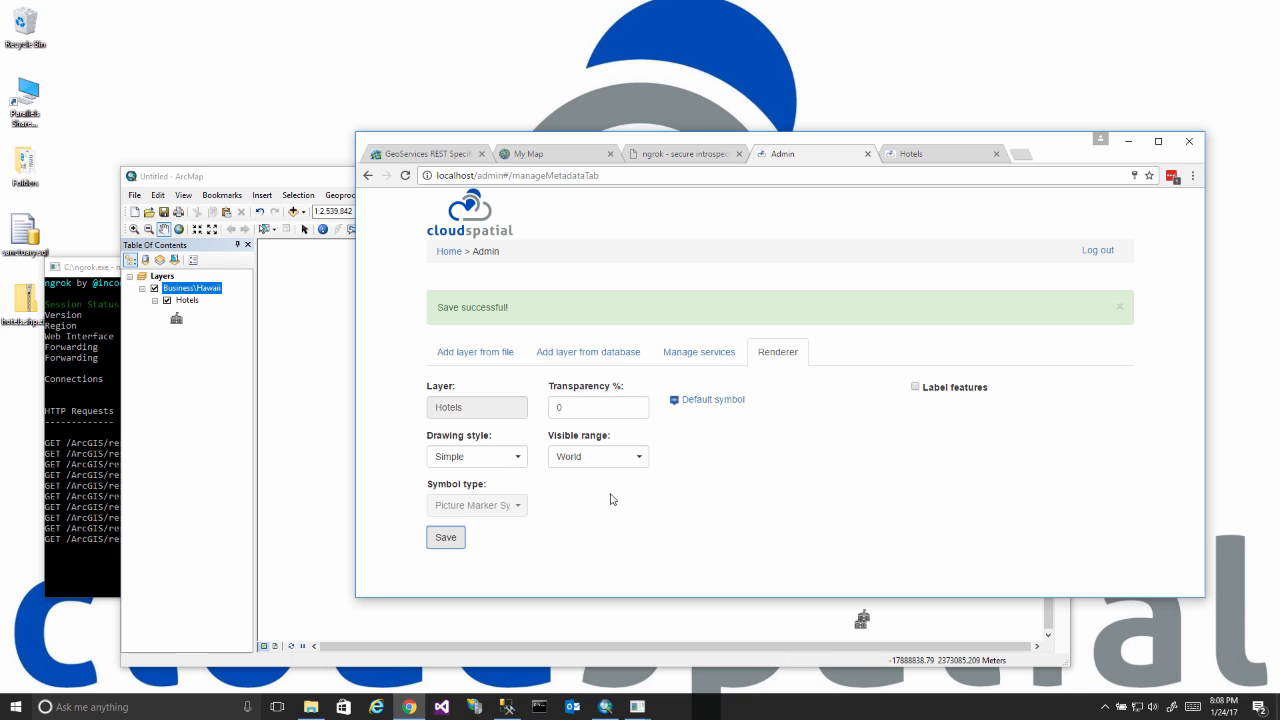
pyautogui.click(521, 461)
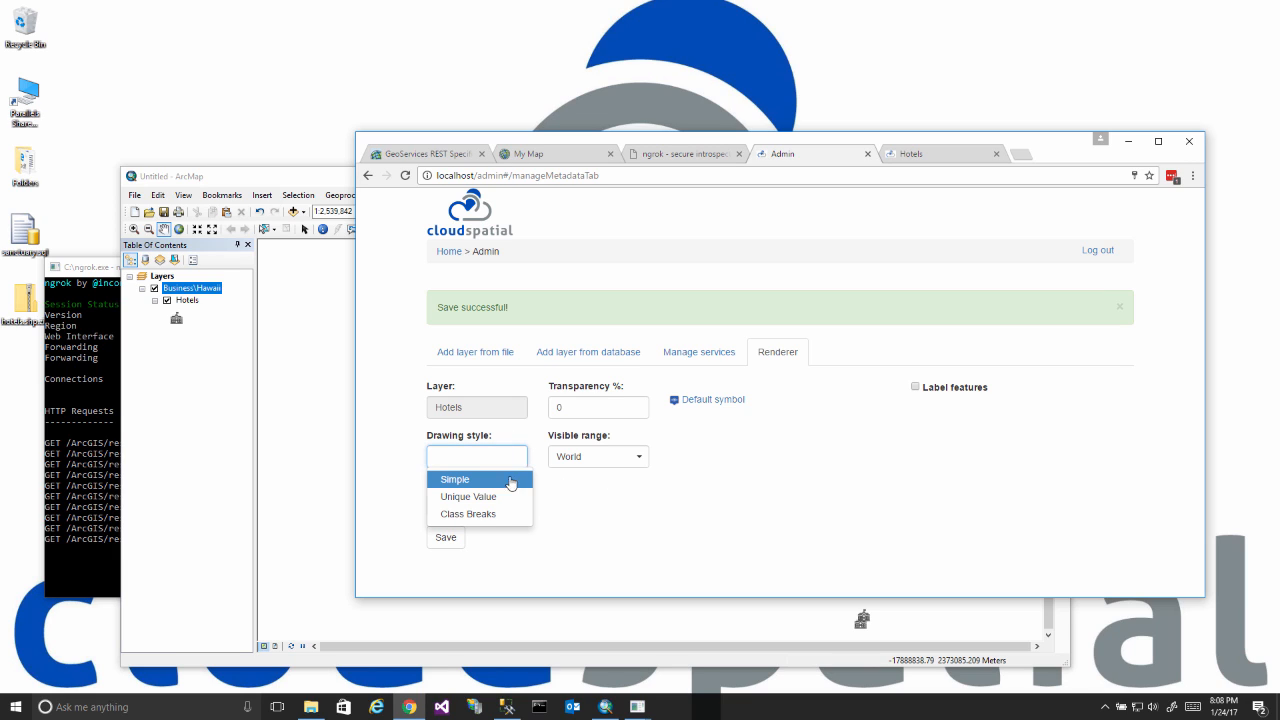
pyautogui.click(503, 497)
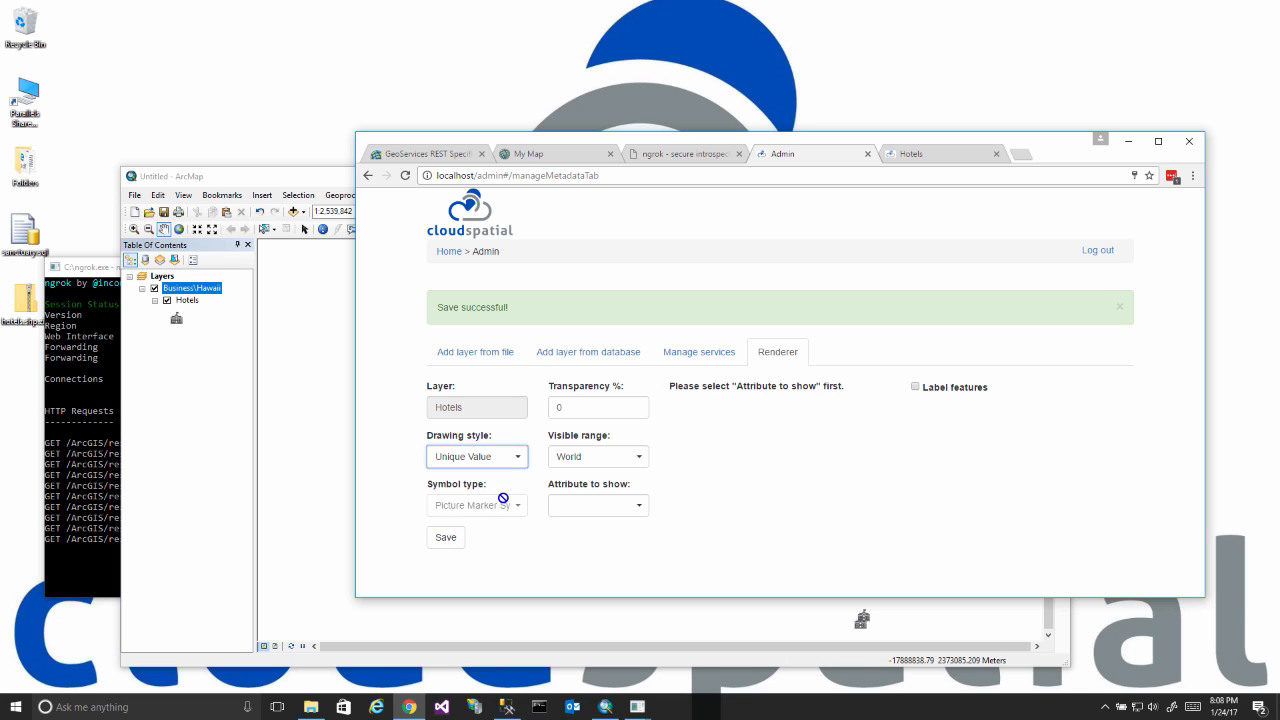
pyautogui.click(635, 507)
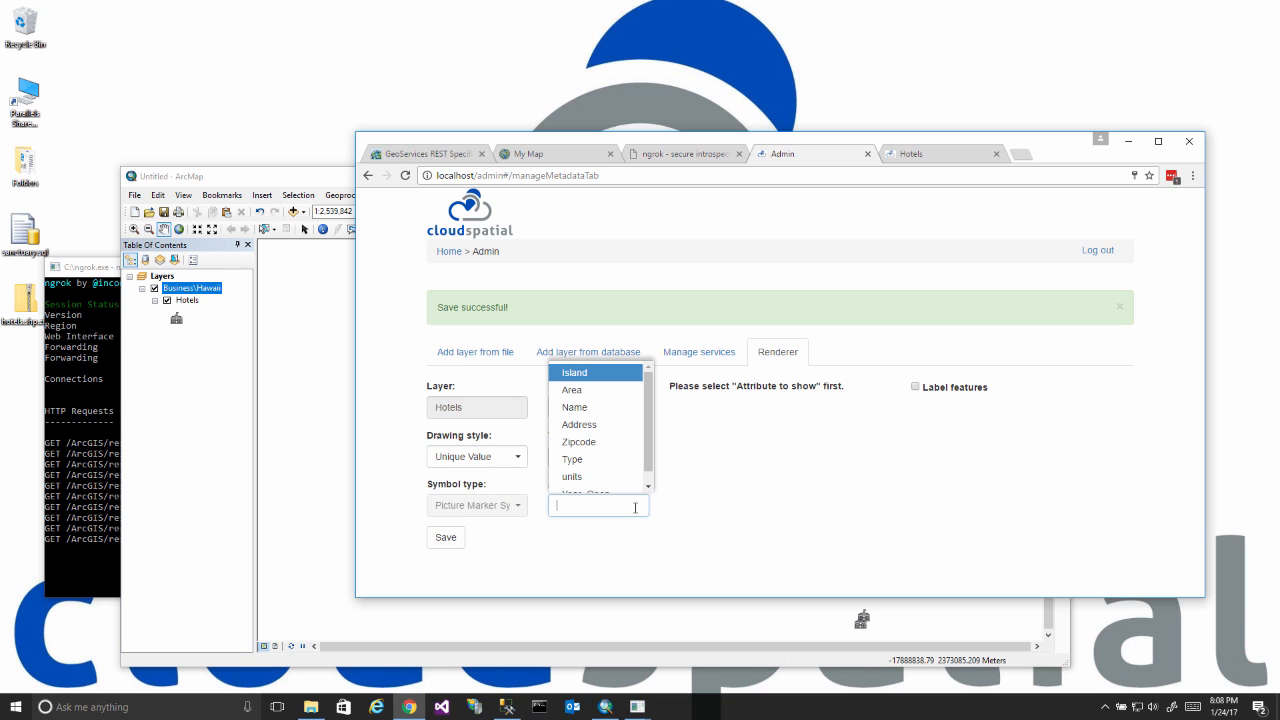
pyautogui.scroll(-1, 652, 462)
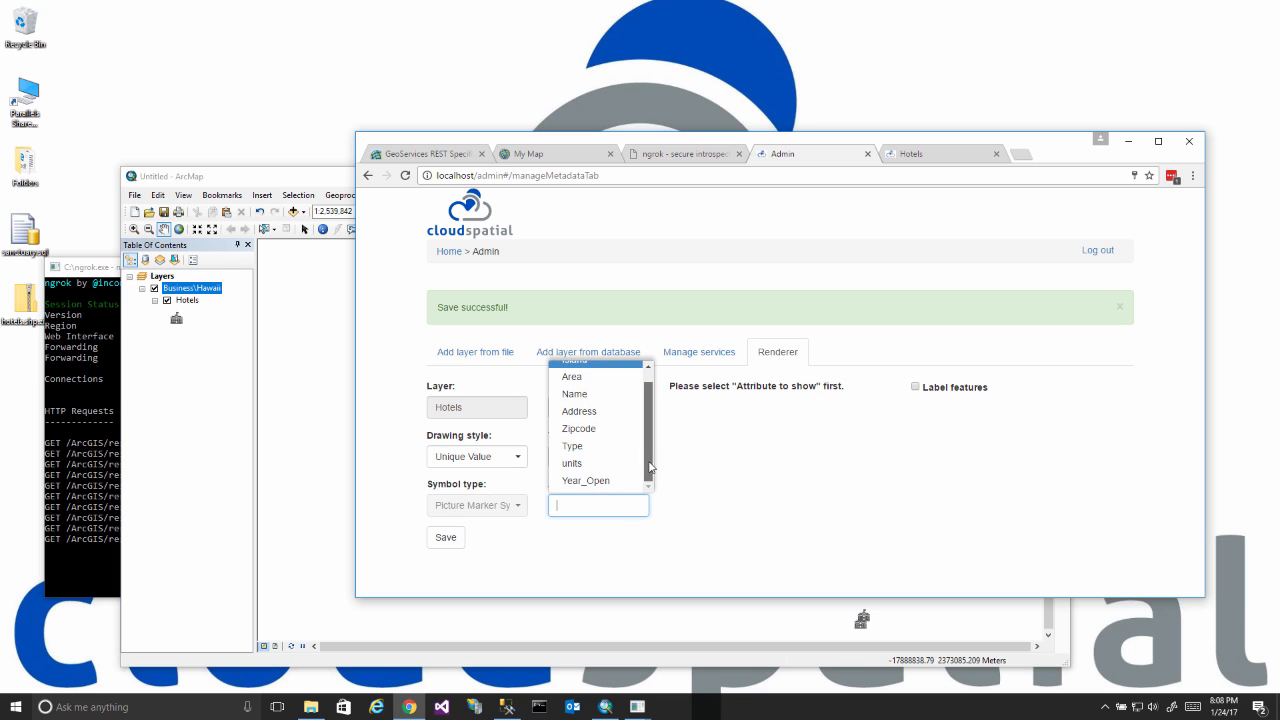
pyautogui.scroll(1, 649, 468)
pyautogui.click(588, 378)
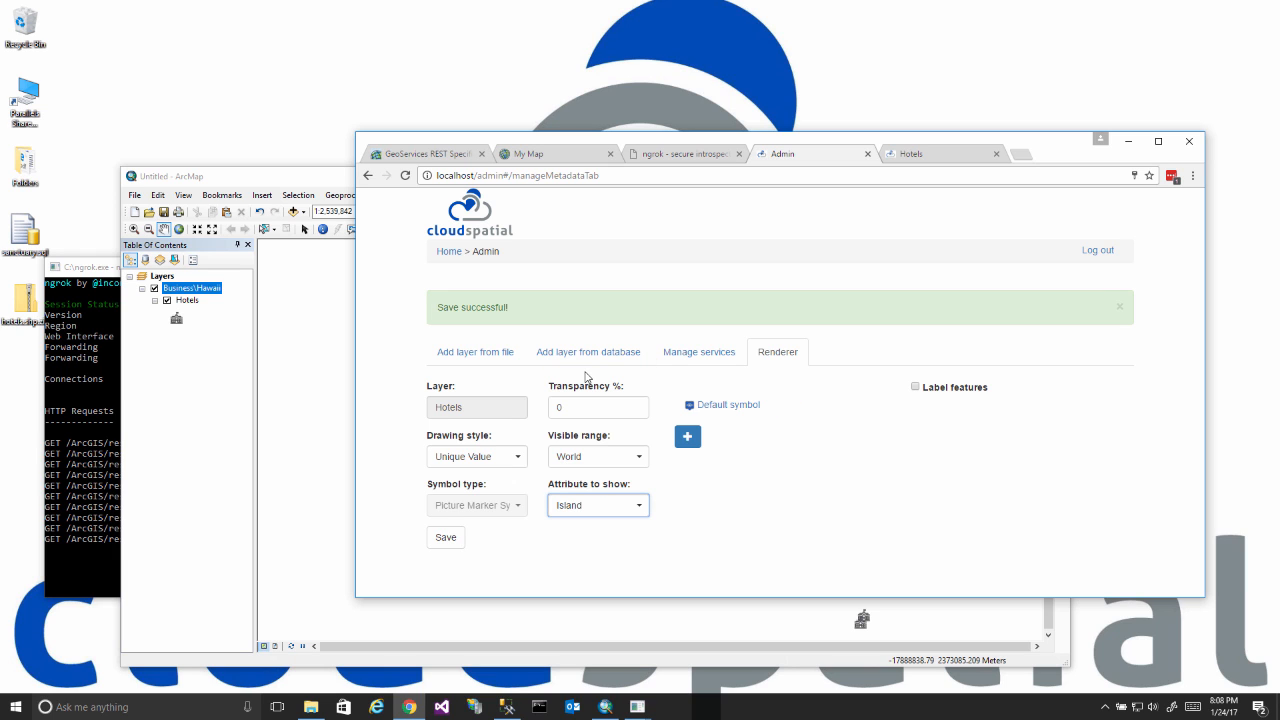
# Add unique value labels for the islands HAWAI'I, KAUA'I, LANA'I, MOLOKA'I, O'AHU and MAUI.
pyautogui.click(688, 436)
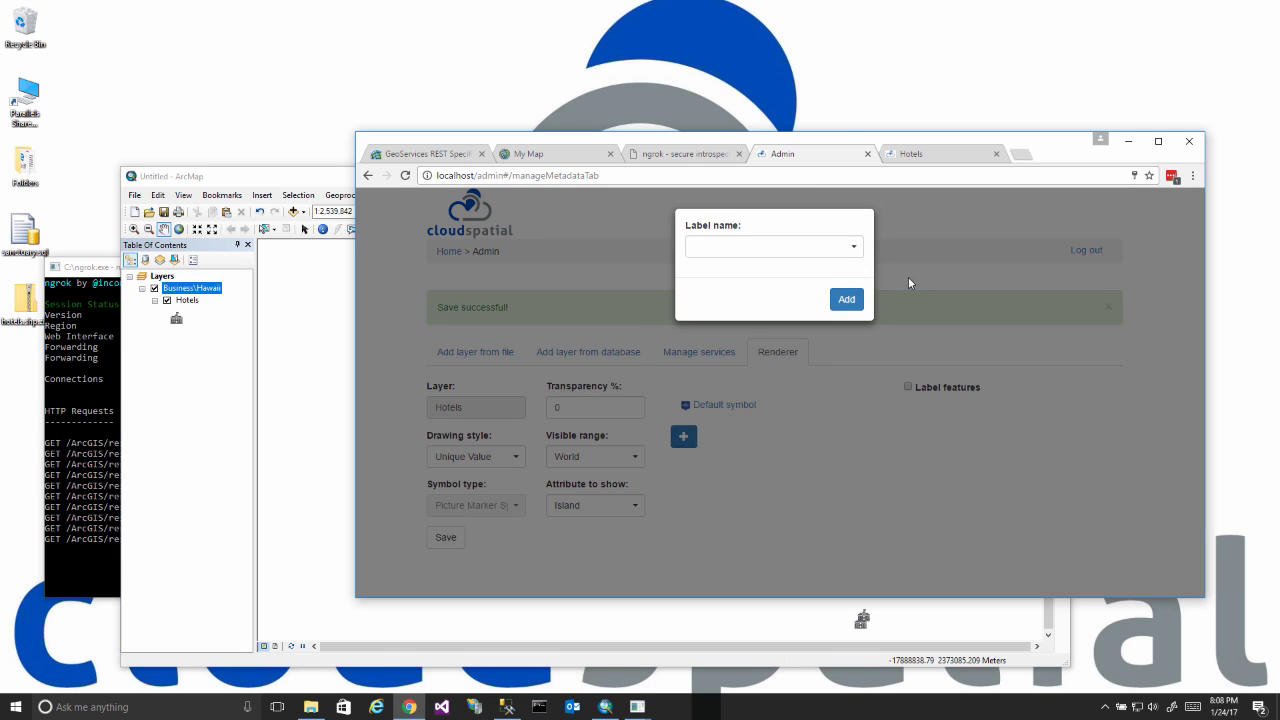
pyautogui.click(840, 254)
pyautogui.click(752, 268)
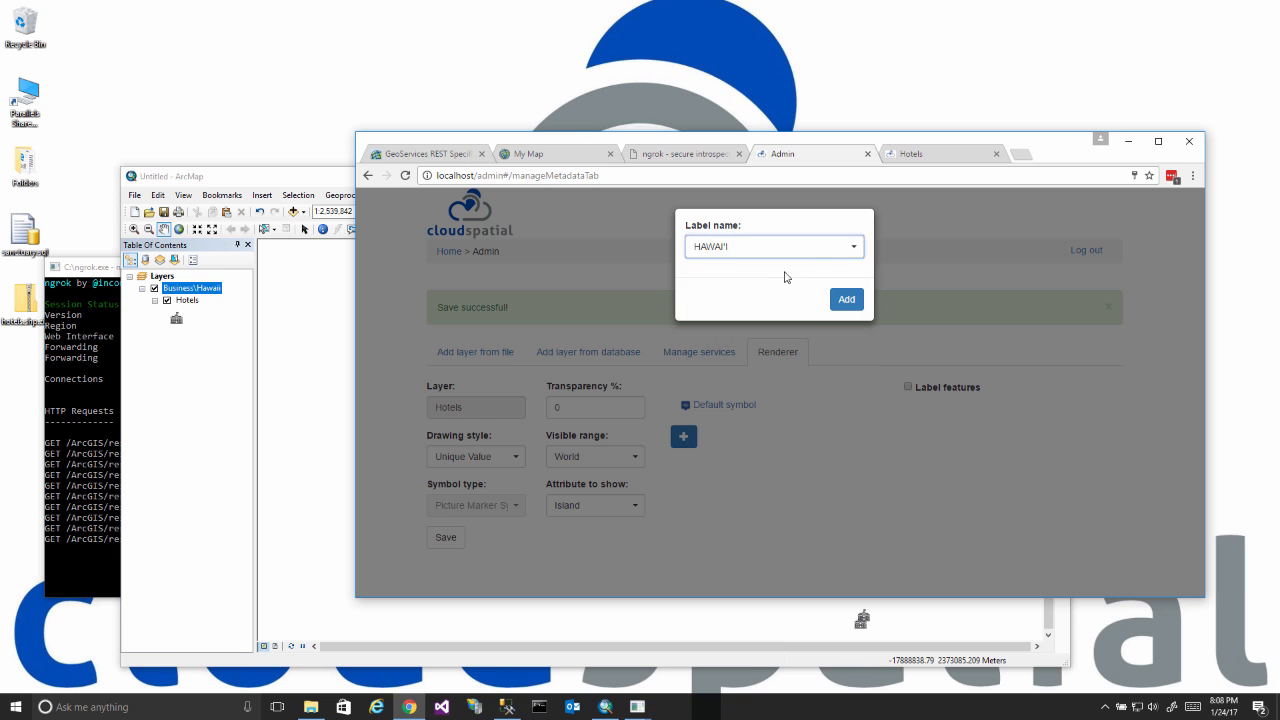
pyautogui.click(847, 300)
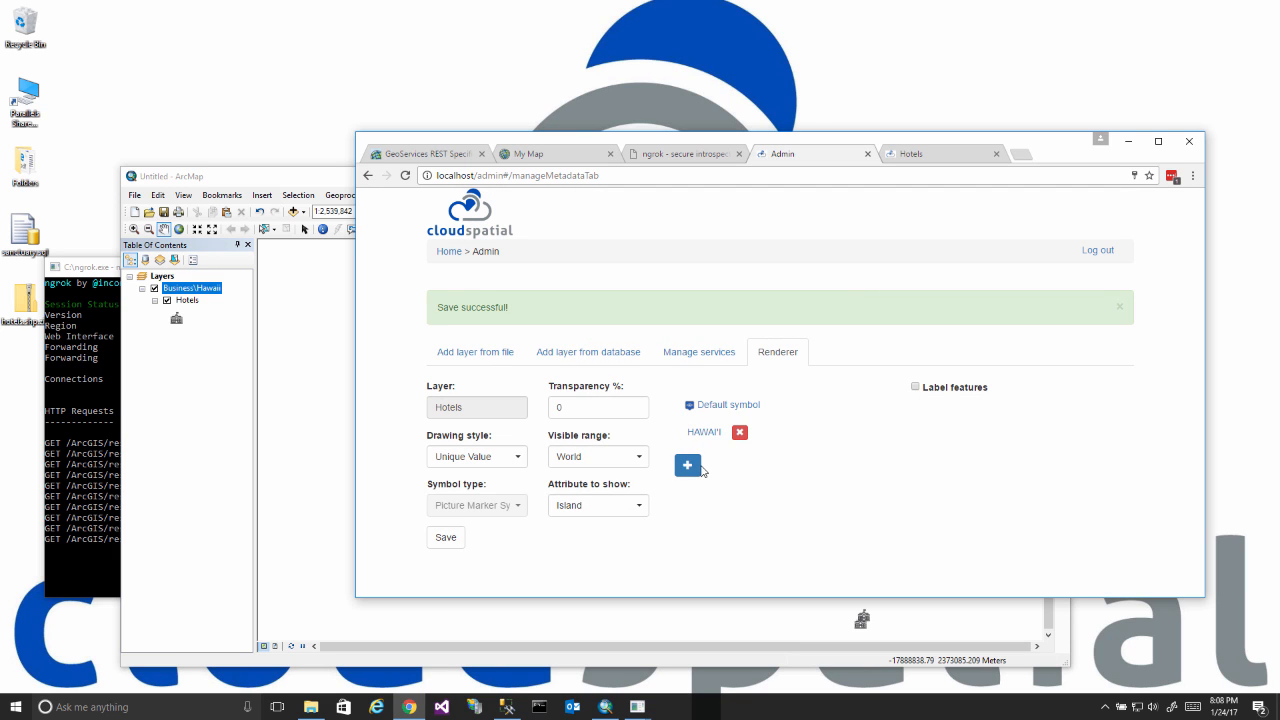
pyautogui.click(688, 465)
pyautogui.click(770, 247)
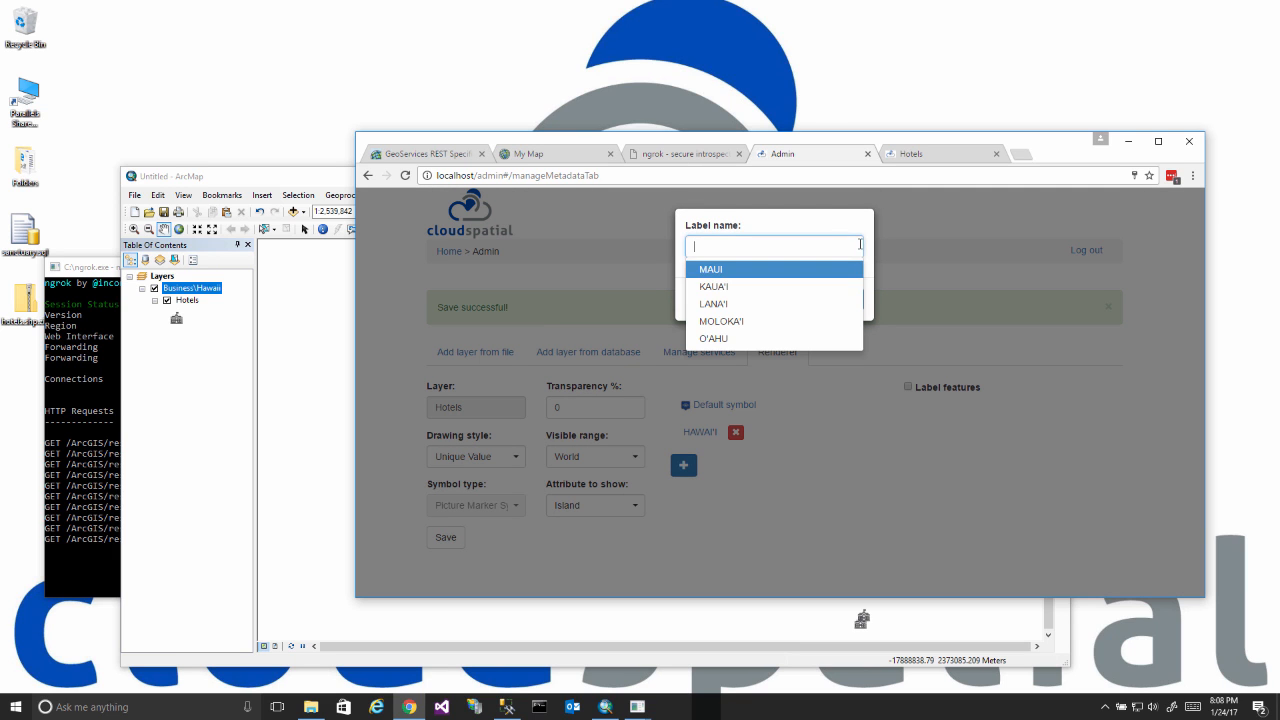
pyautogui.click(759, 288)
pyautogui.click(845, 298)
pyautogui.click(685, 493)
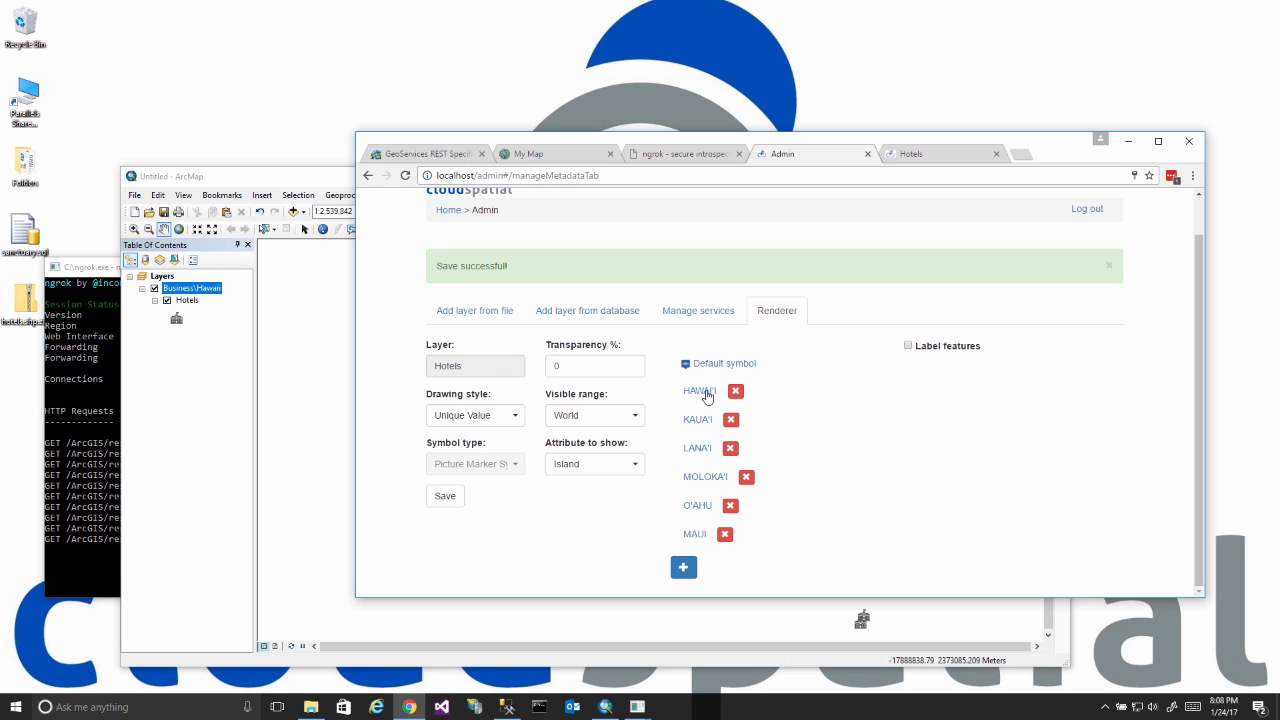
# Give the HAWAI'I label the grey marker symbol with a symbol size of 15.
pyautogui.click(703, 394)
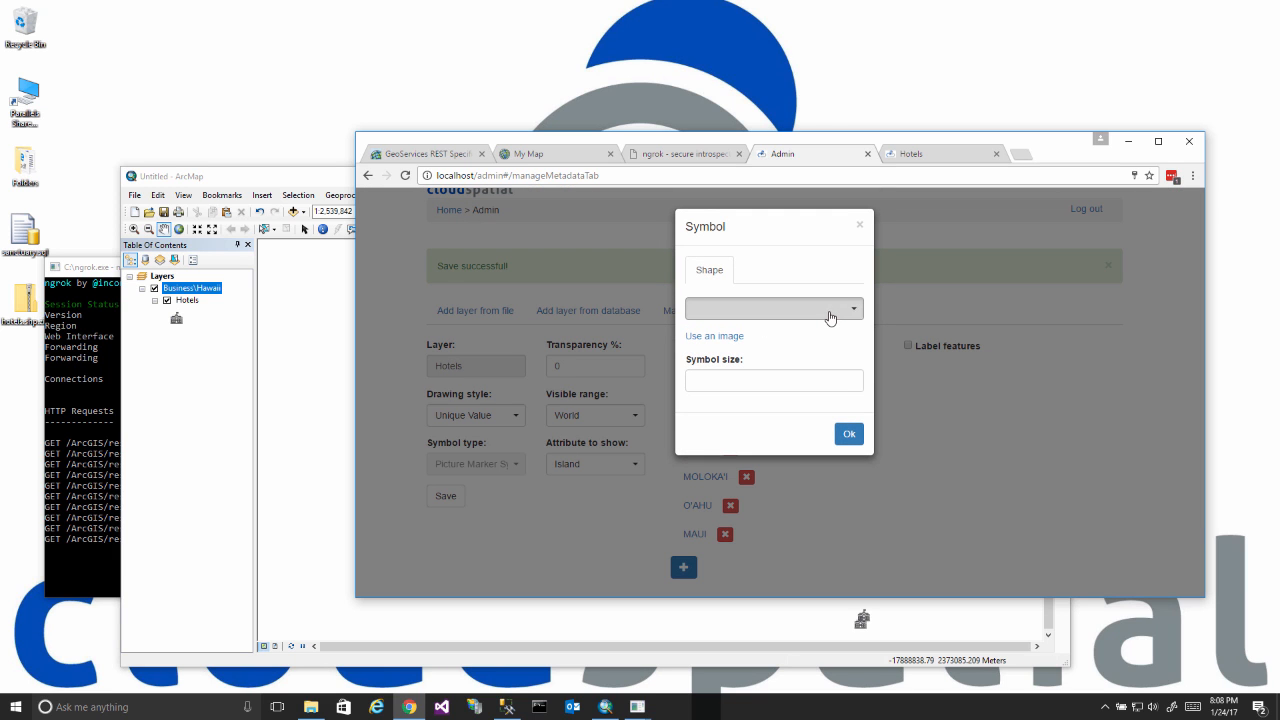
pyautogui.click(830, 318)
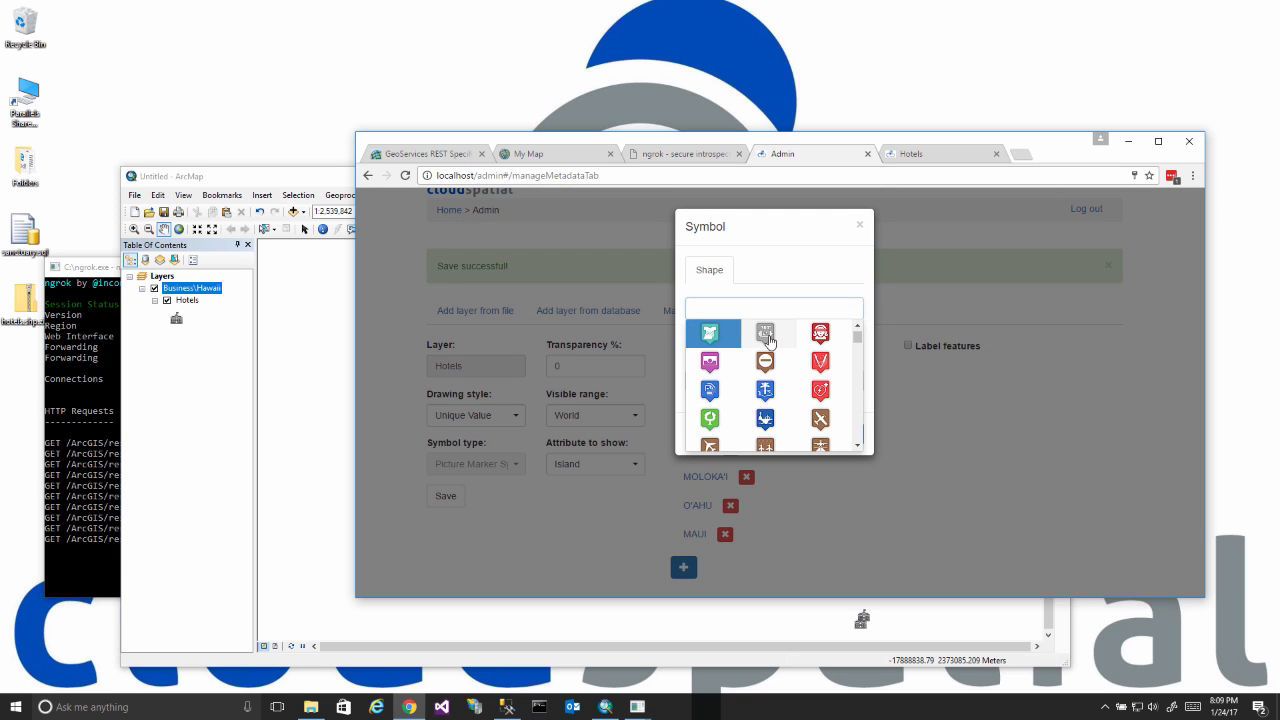
pyautogui.click(771, 342)
pyautogui.click(776, 379)
pyautogui.write('15')
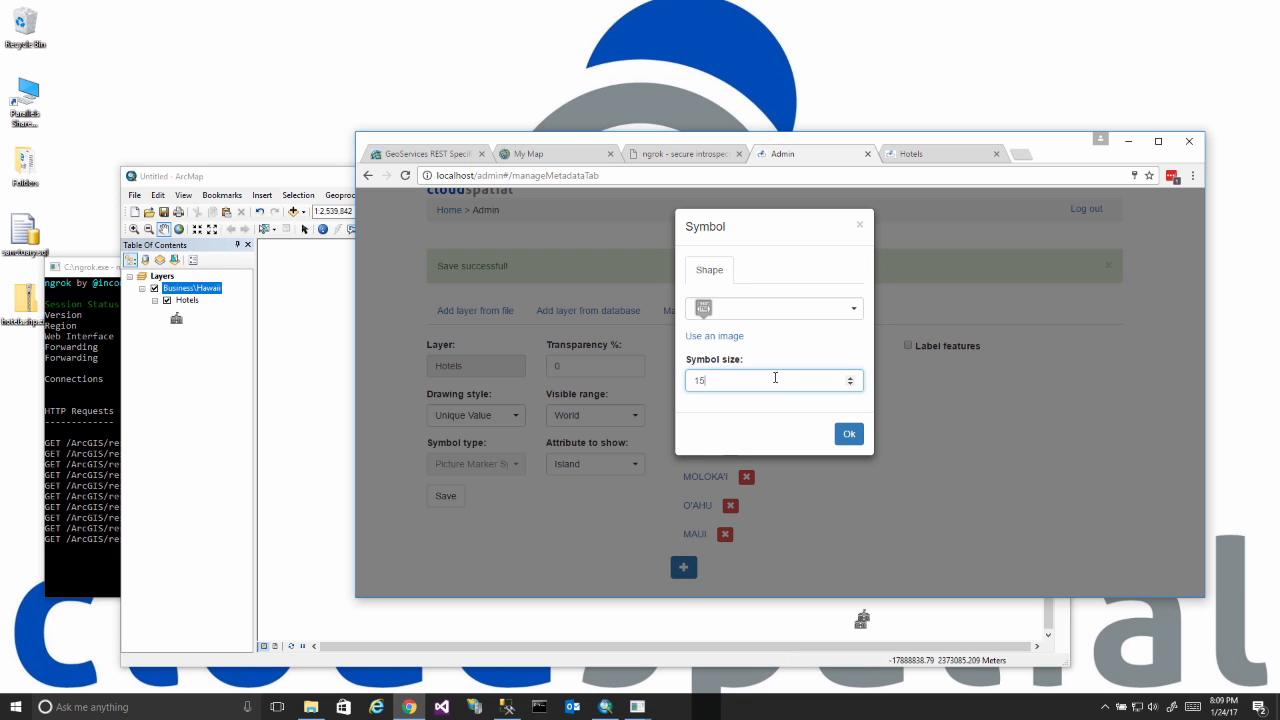
pyautogui.click(849, 434)
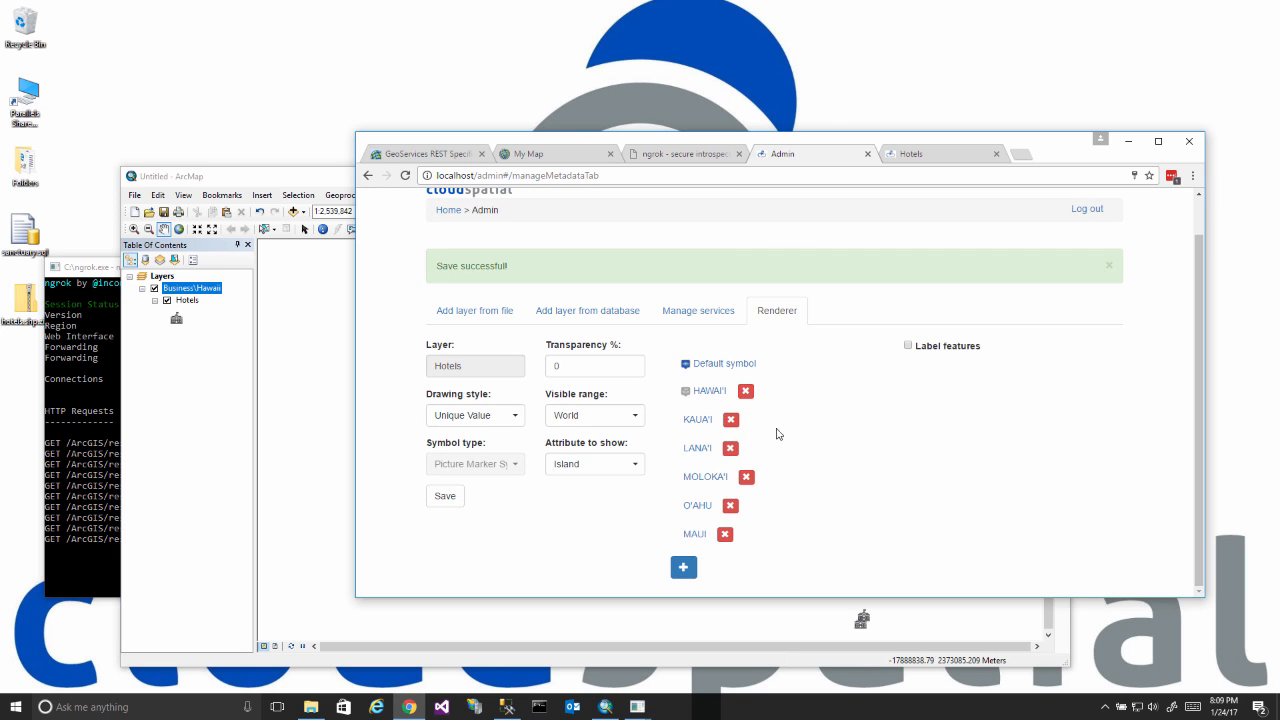
# Give KAUA'I a blue marker symbol of size 15, and assign red, brown and green markers to LANA'I, MOLOKA'I and O'AHU.
pyautogui.click(697, 423)
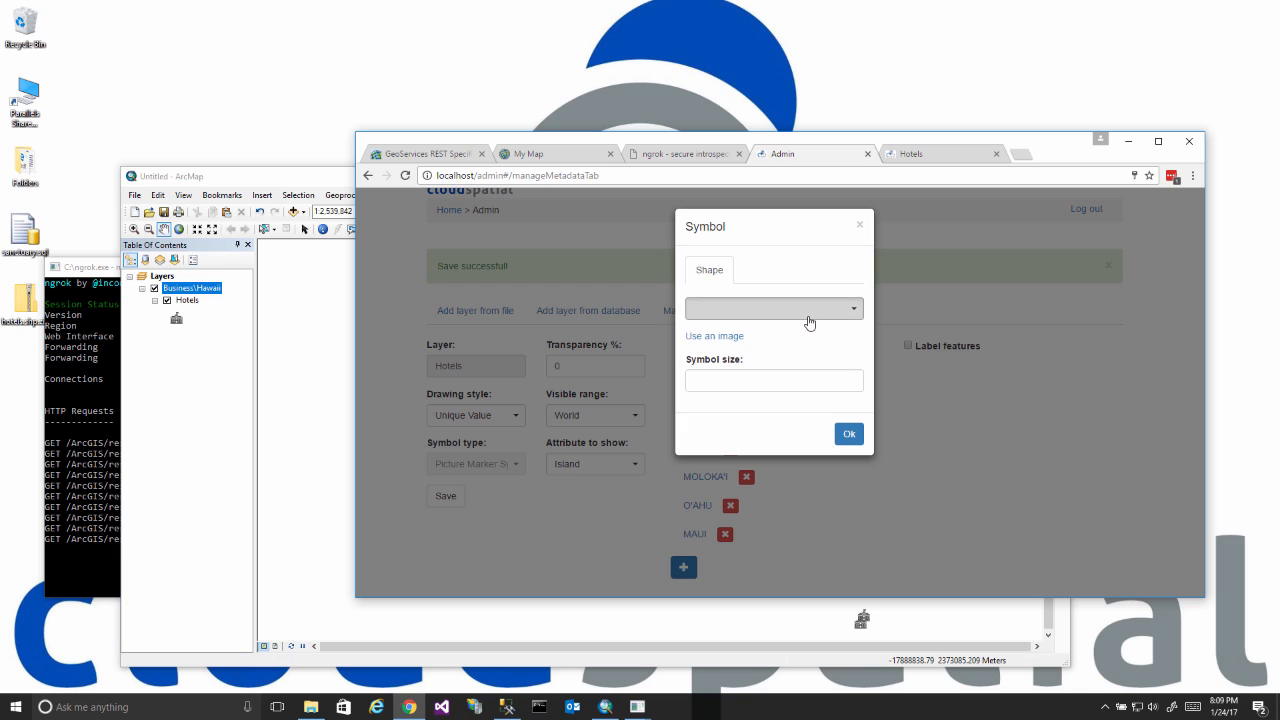
pyautogui.click(806, 313)
pyautogui.click(765, 390)
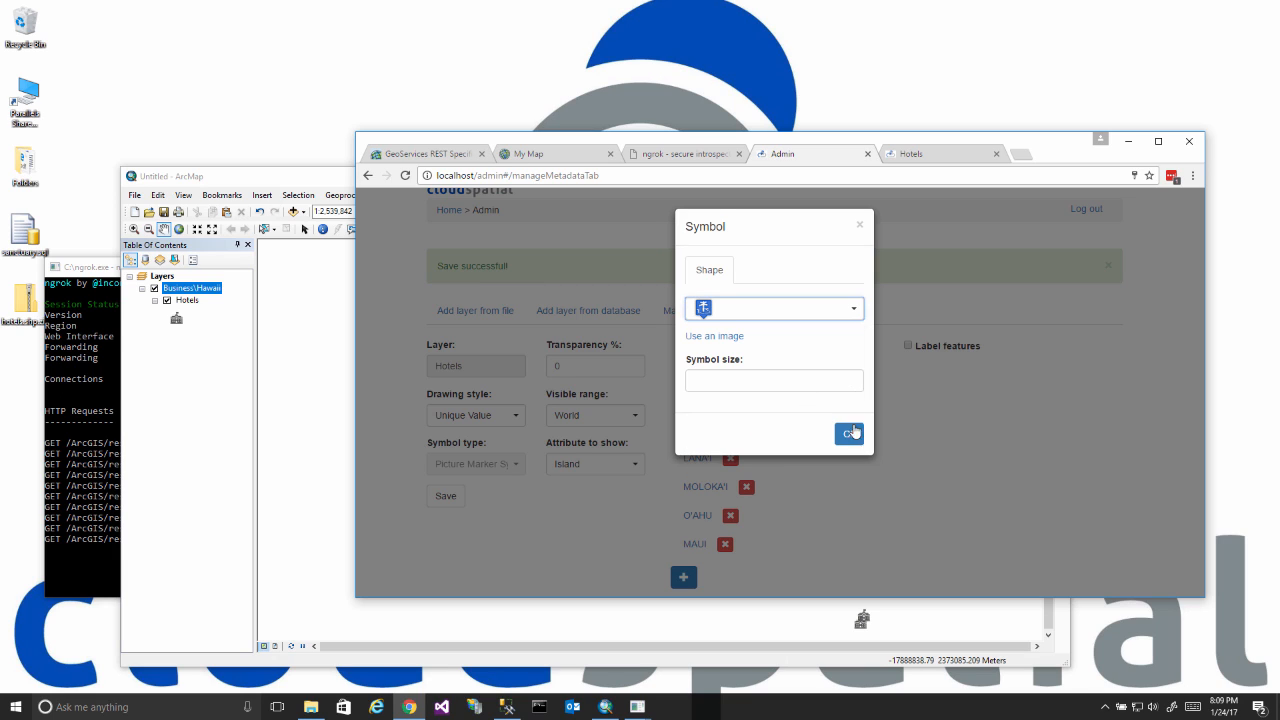
pyautogui.click(768, 381)
pyautogui.write('15')
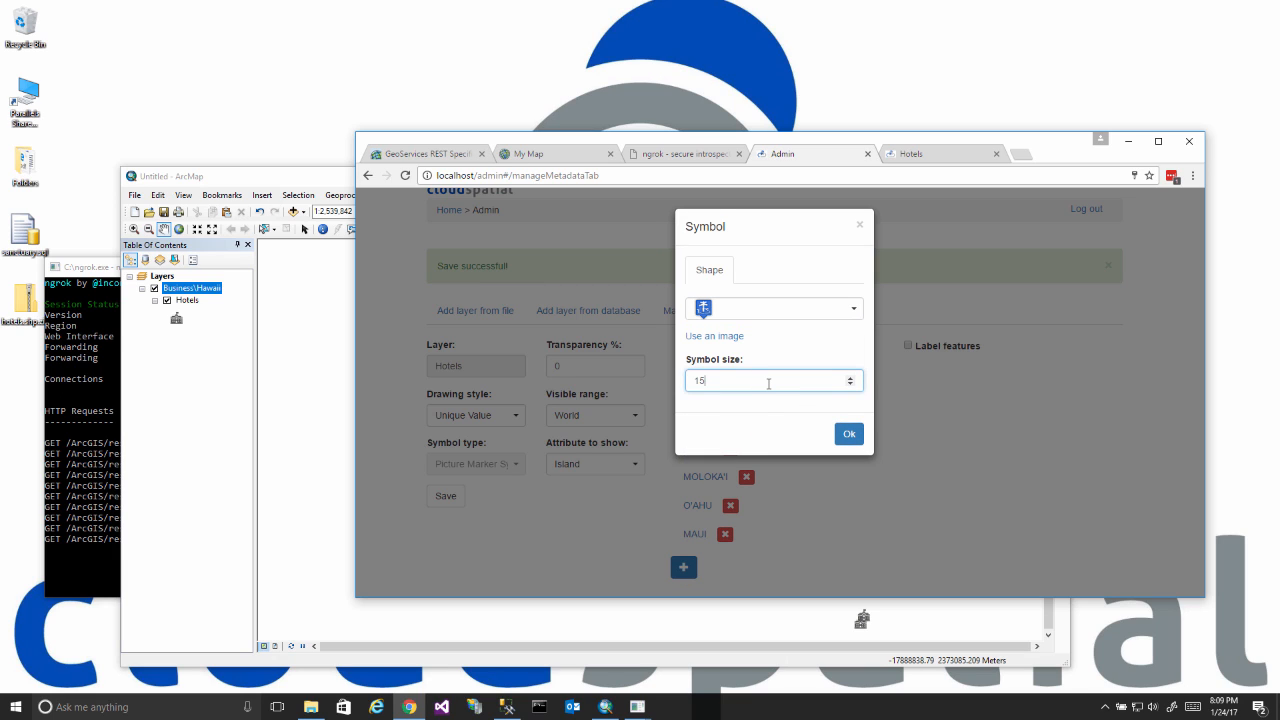
pyautogui.click(849, 434)
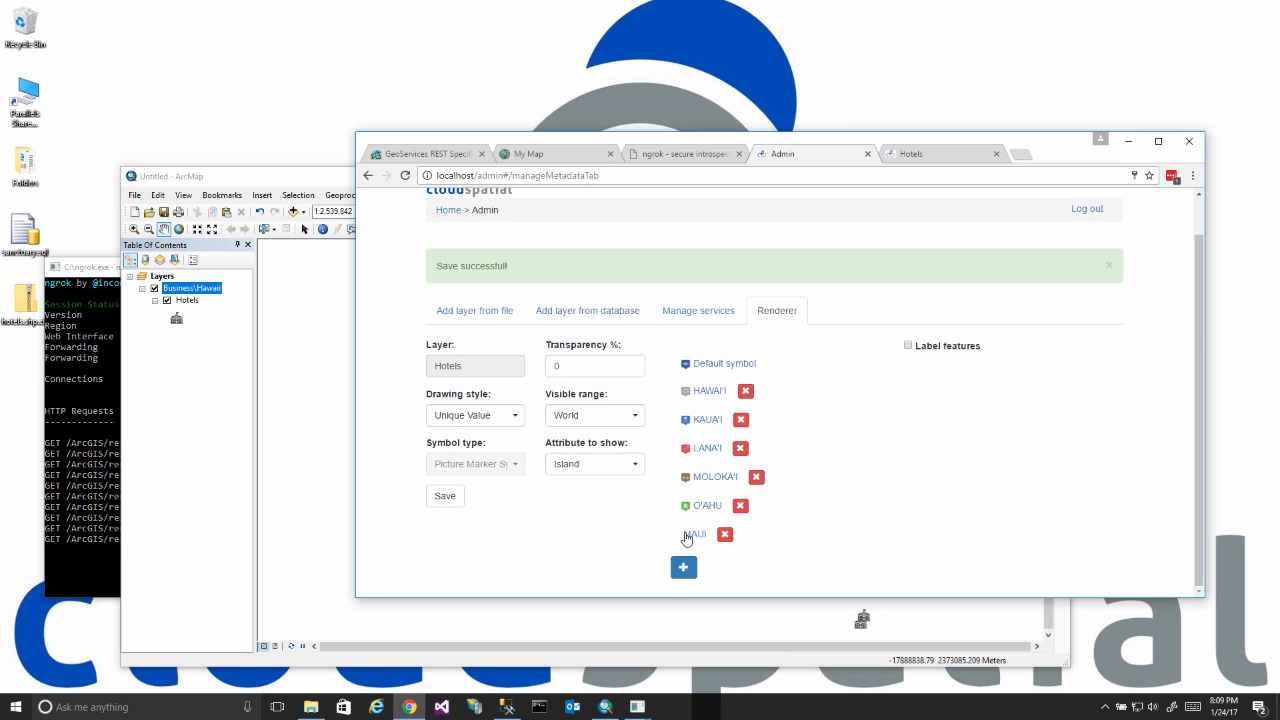
# Give the MAUI label a brown marker symbol of size 15 and save the unique value renderer.
pyautogui.click(687, 538)
pyautogui.click(727, 312)
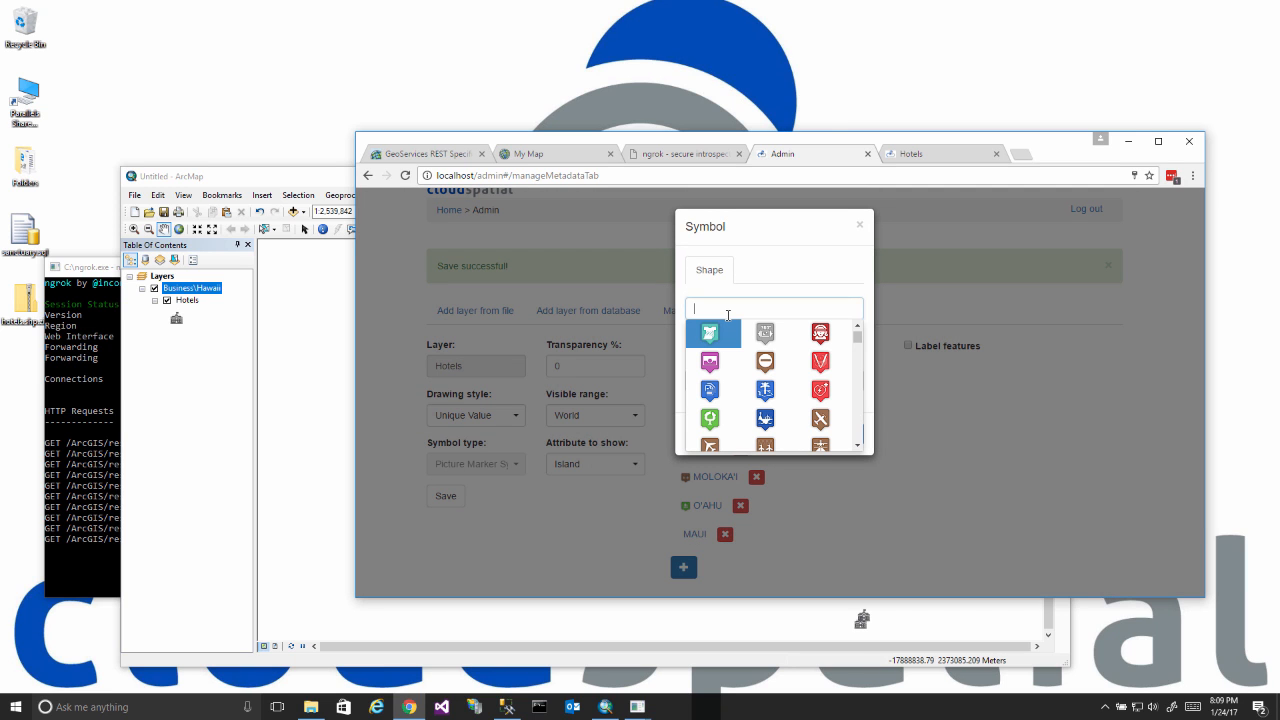
pyautogui.click(819, 447)
pyautogui.click(755, 379)
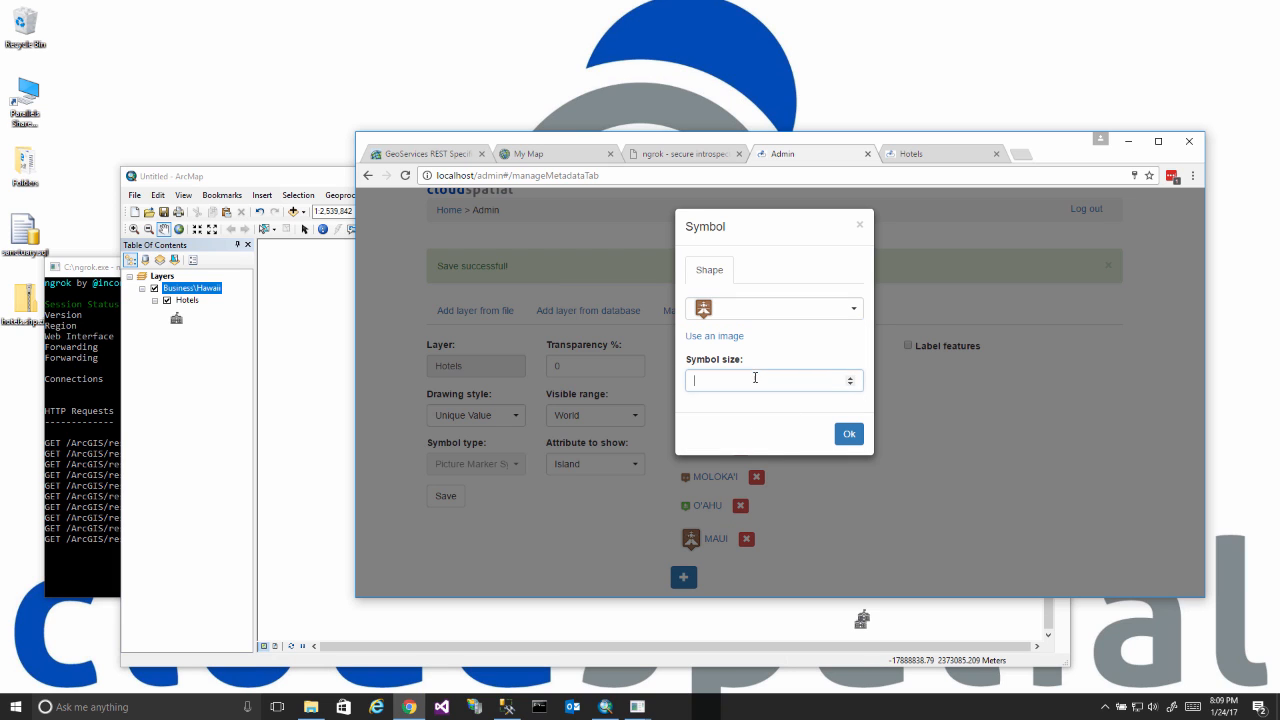
pyautogui.write('15')
pyautogui.click(844, 433)
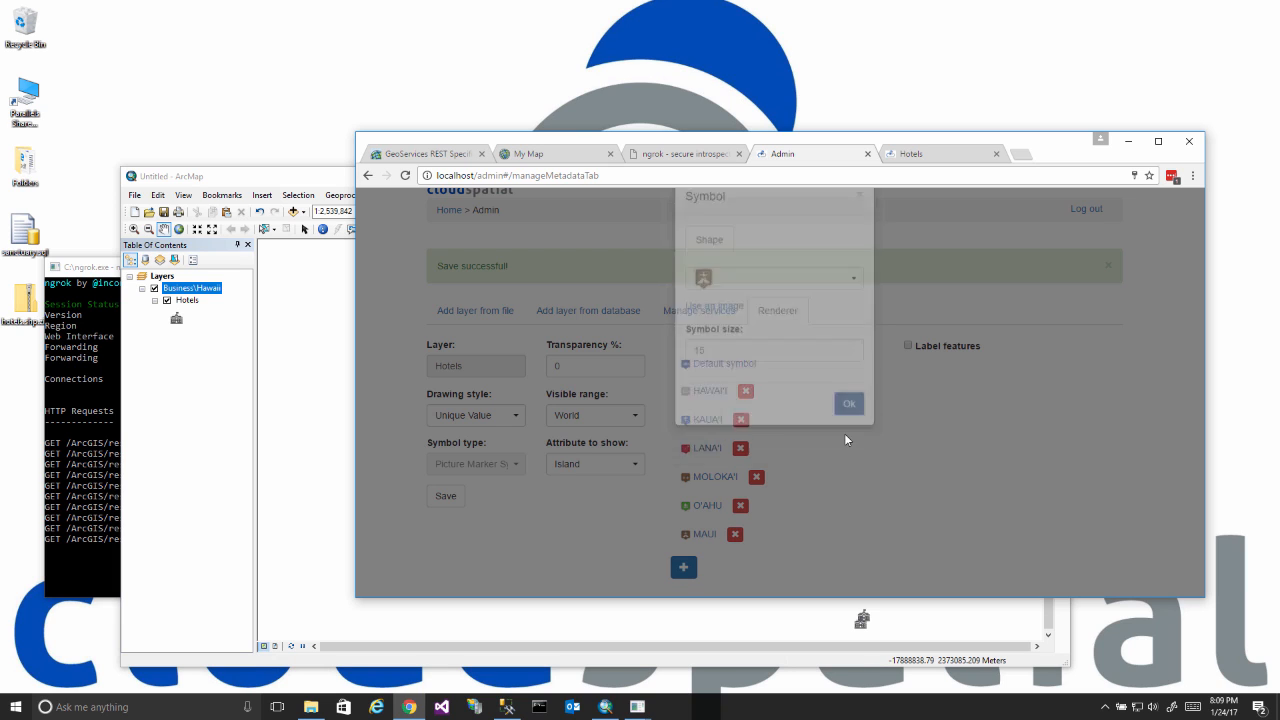
pyautogui.click(446, 500)
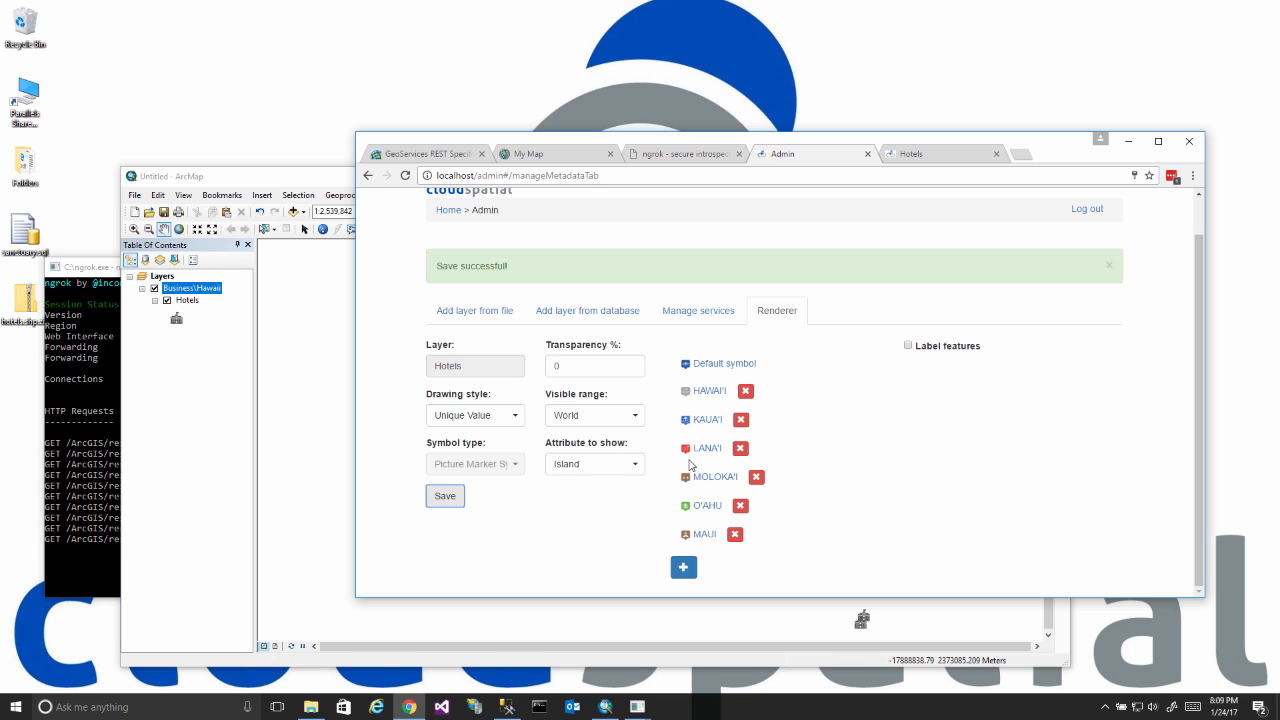
pyautogui.click(446, 497)
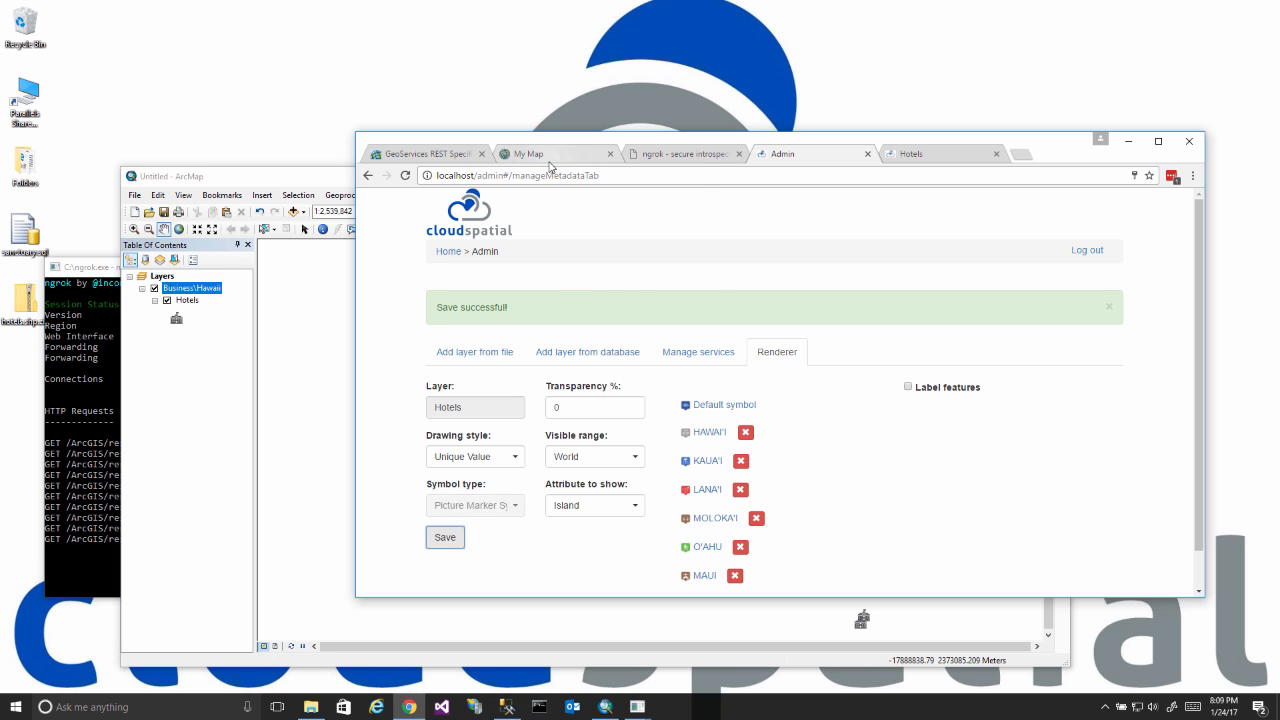
pyautogui.click(549, 155)
pyautogui.click(570, 176)
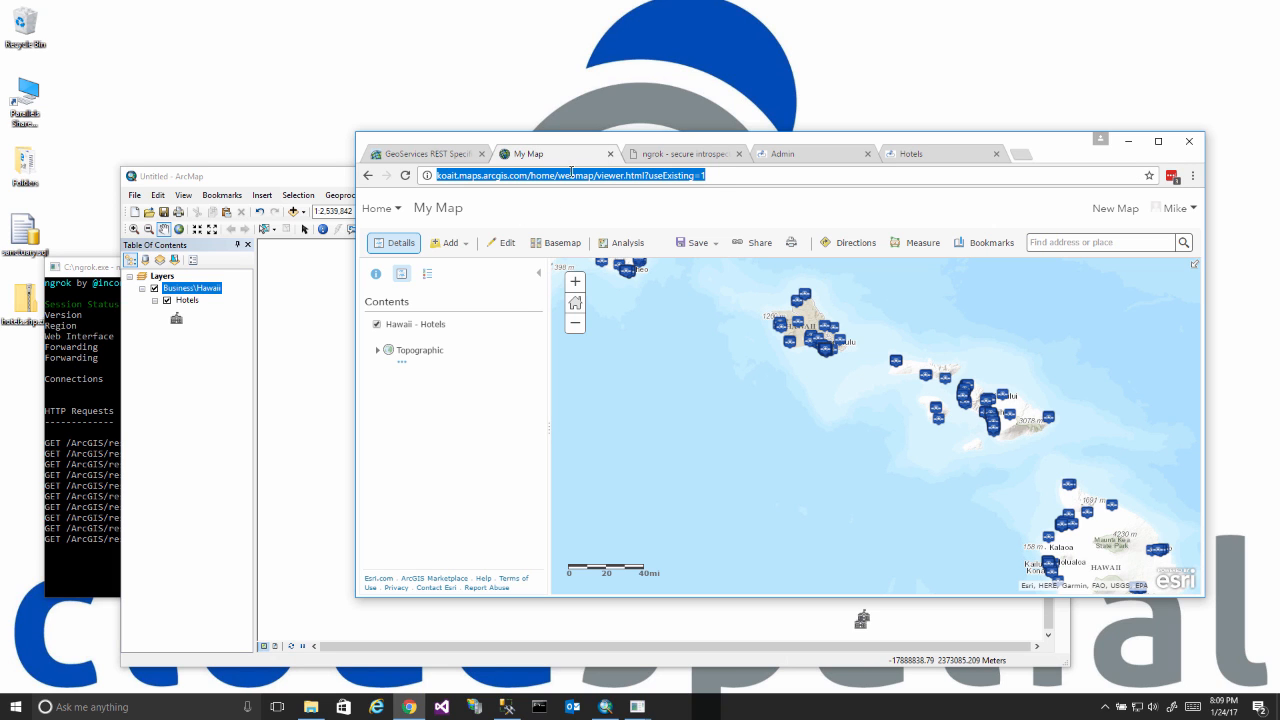
pyautogui.press('Return')
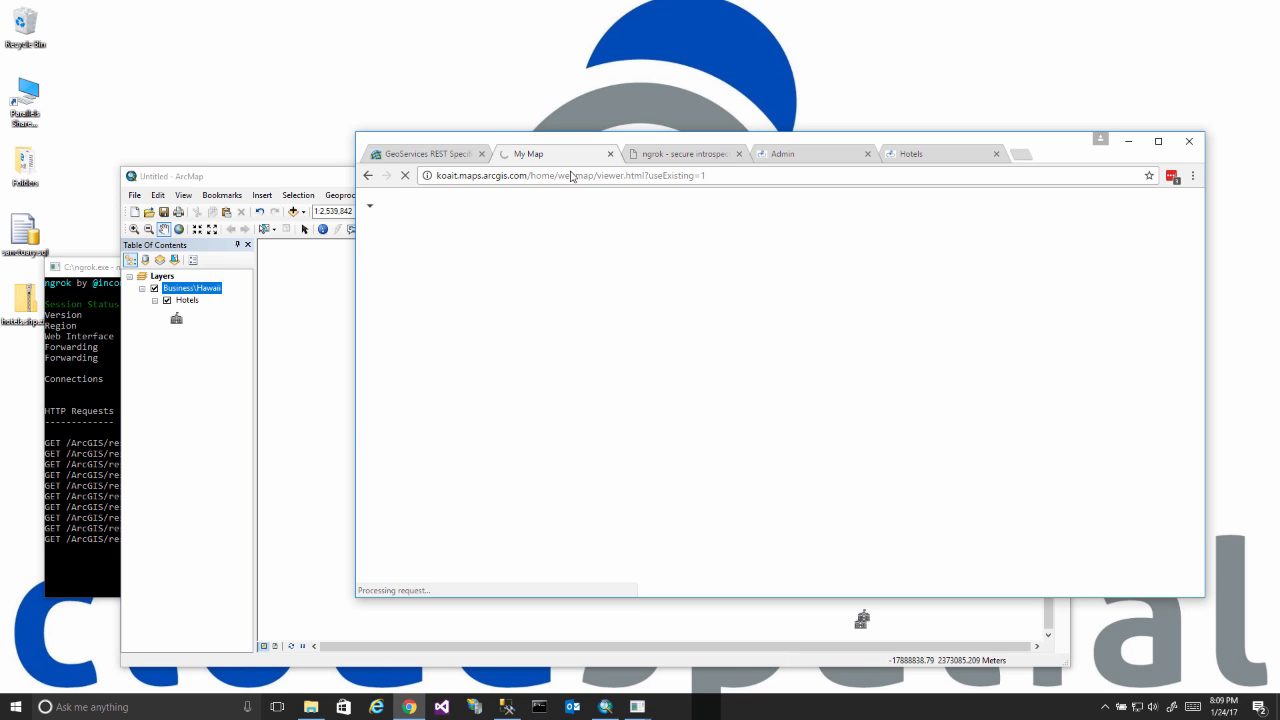
pyautogui.click(459, 246)
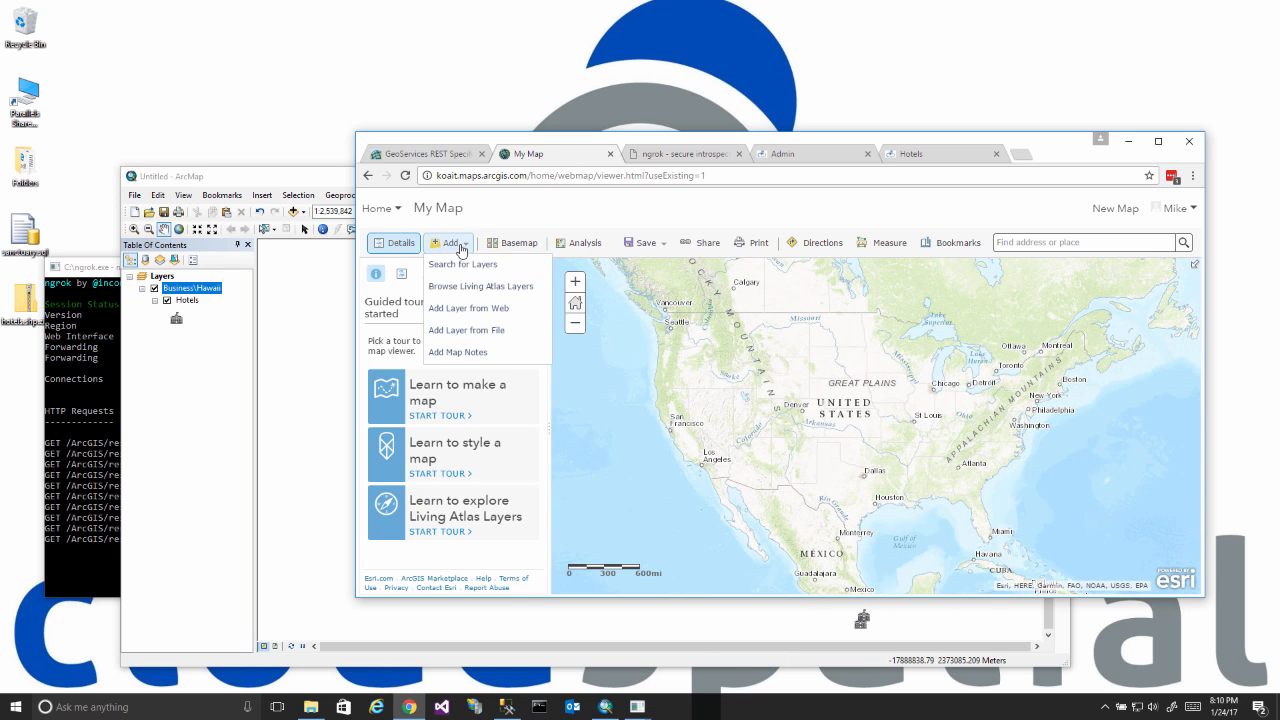
pyautogui.click(467, 308)
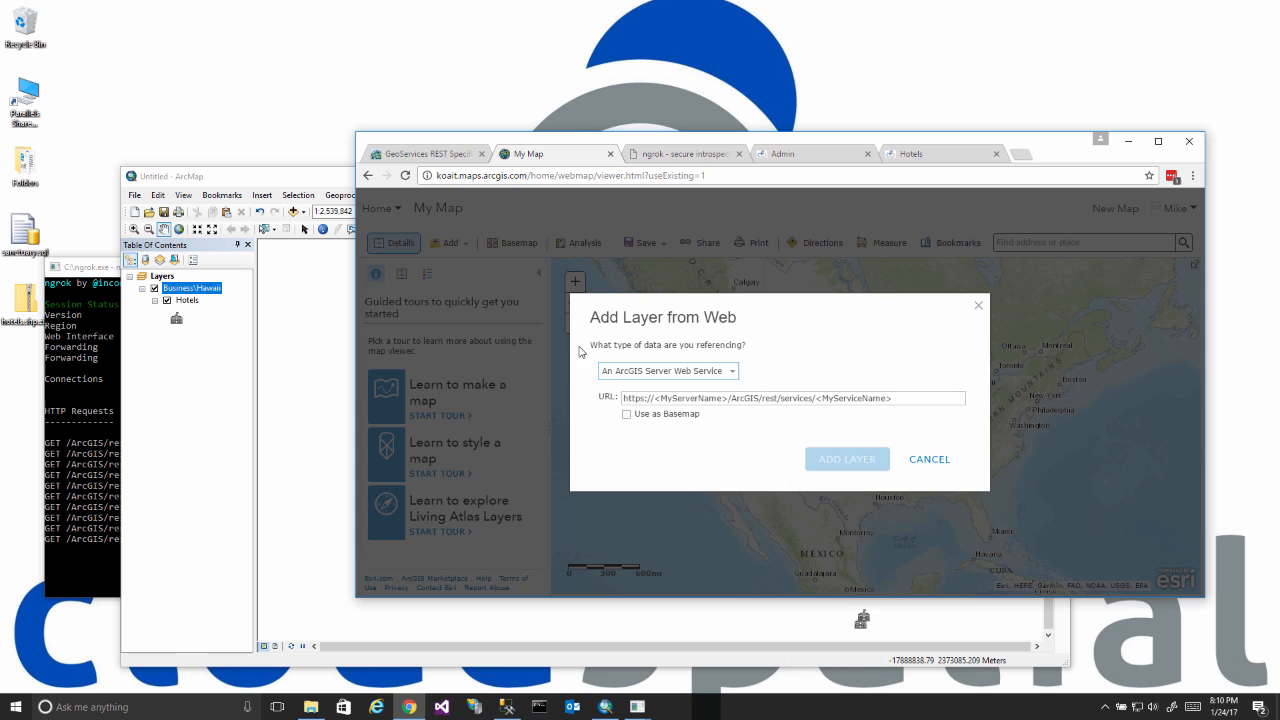
pyautogui.rightClick(696, 397)
pyautogui.click(730, 473)
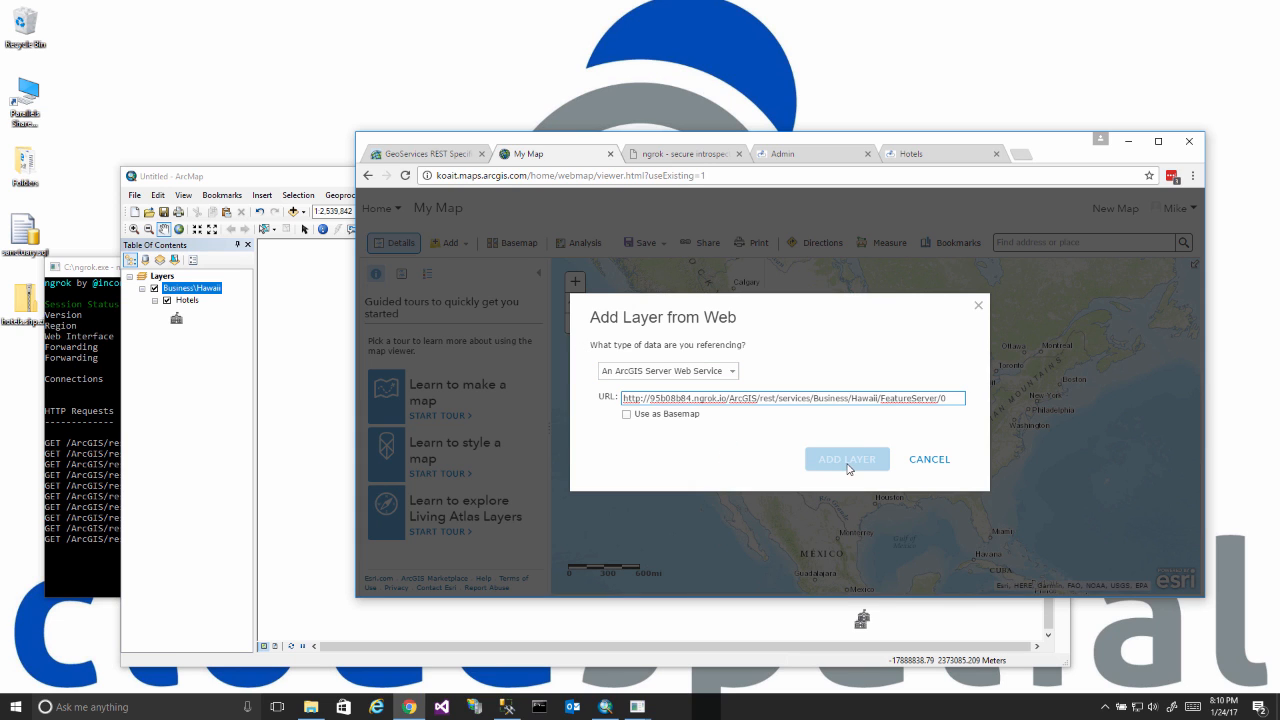
pyautogui.click(846, 464)
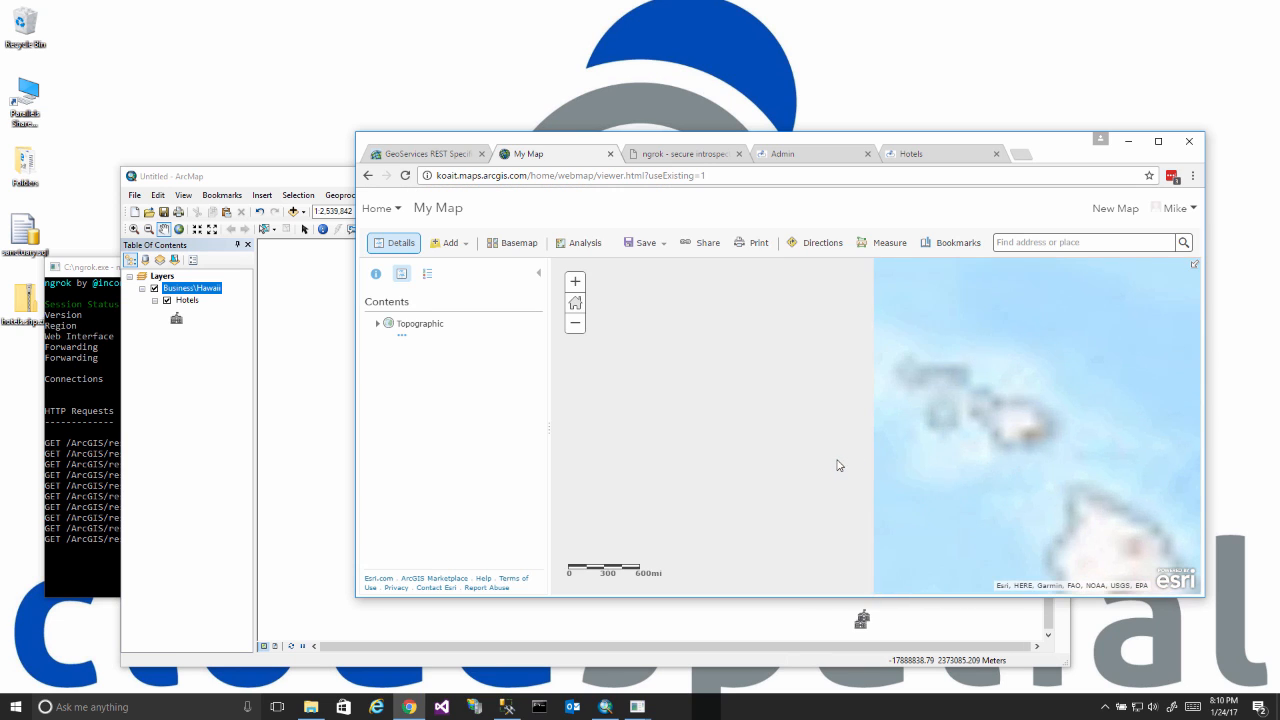
pyautogui.moveTo(897, 484); pyautogui.dragTo(953, 491)
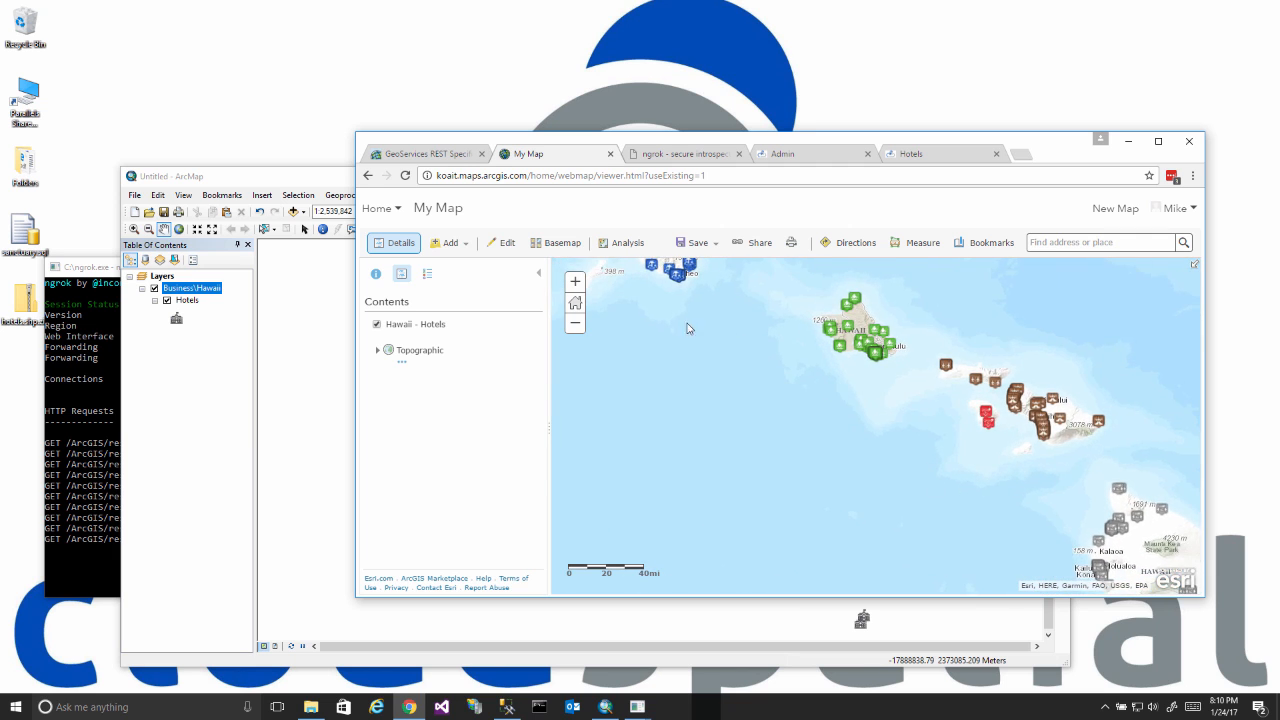
pyautogui.moveTo(646, 311); pyautogui.dragTo(575, 297)
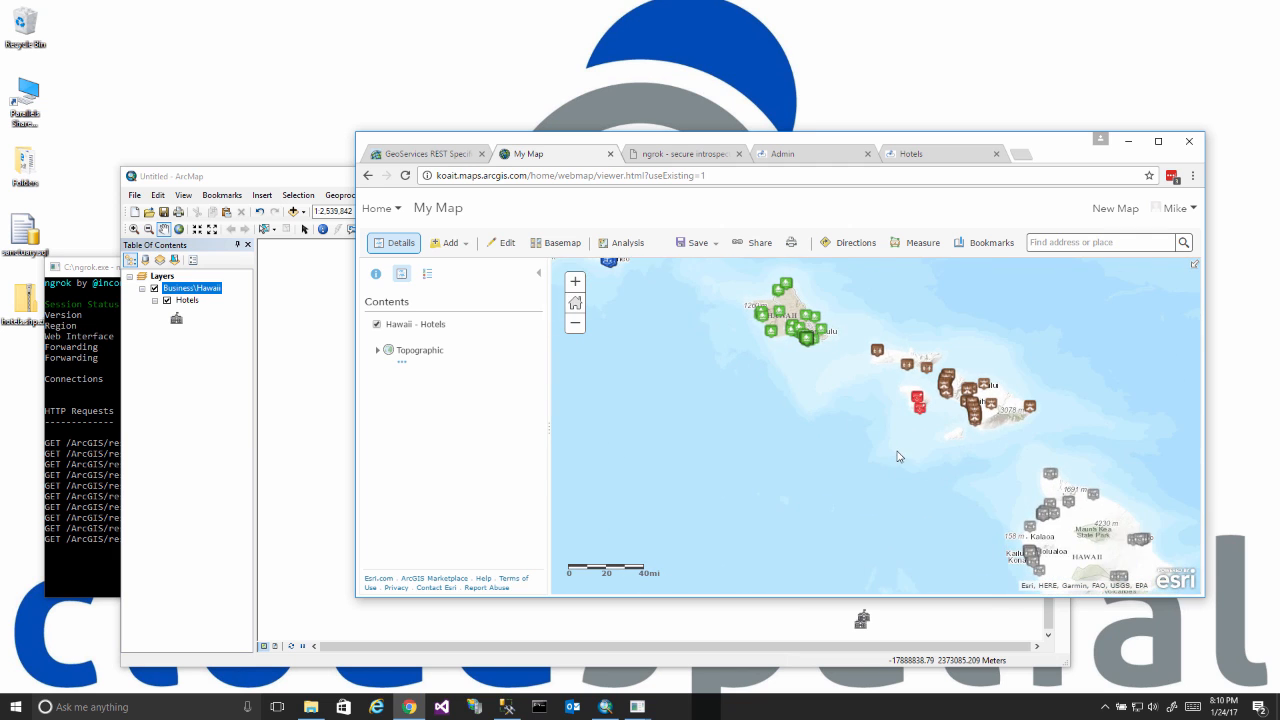
pyautogui.moveTo(900, 457)
pyautogui.mouseDown()
pyautogui.moveTo(772, 410)
pyautogui.moveTo(911, 446)
pyautogui.mouseUp()
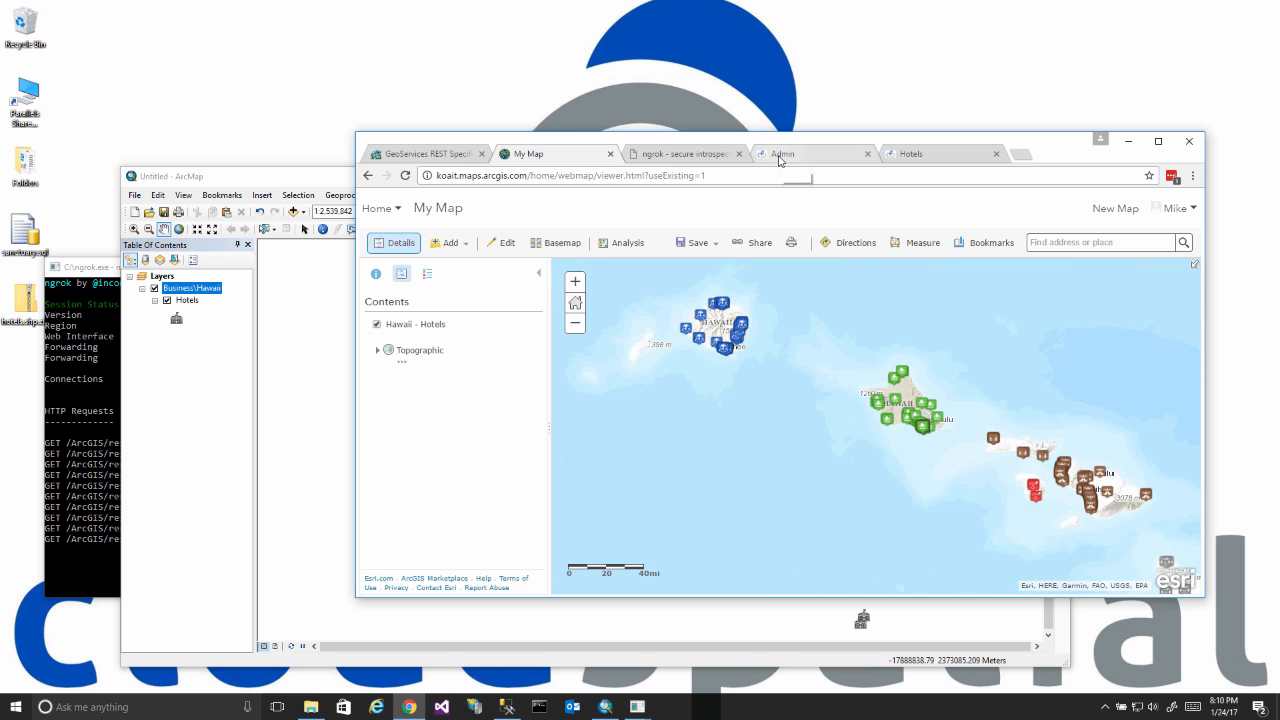
# Switch the Hotels layer renderer in CloudSpatial to the Class Breaks drawing style based on the units attribute.
pyautogui.click(779, 155)
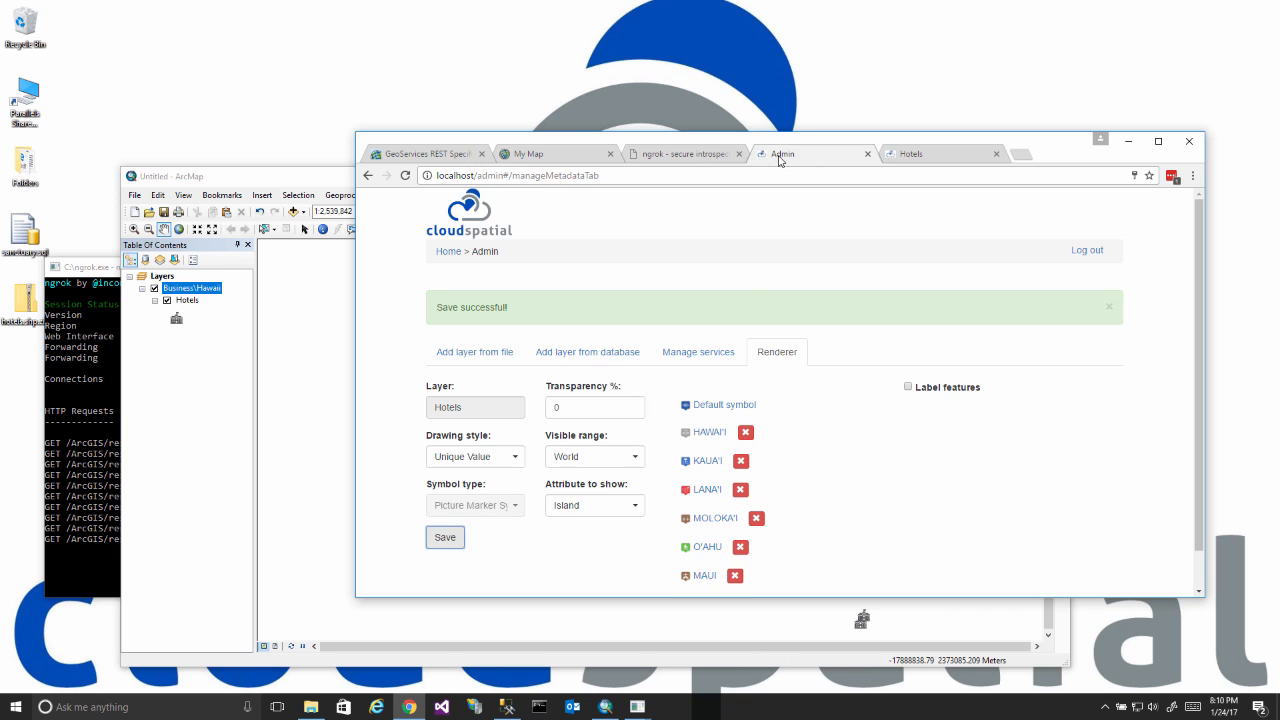
pyautogui.click(505, 457)
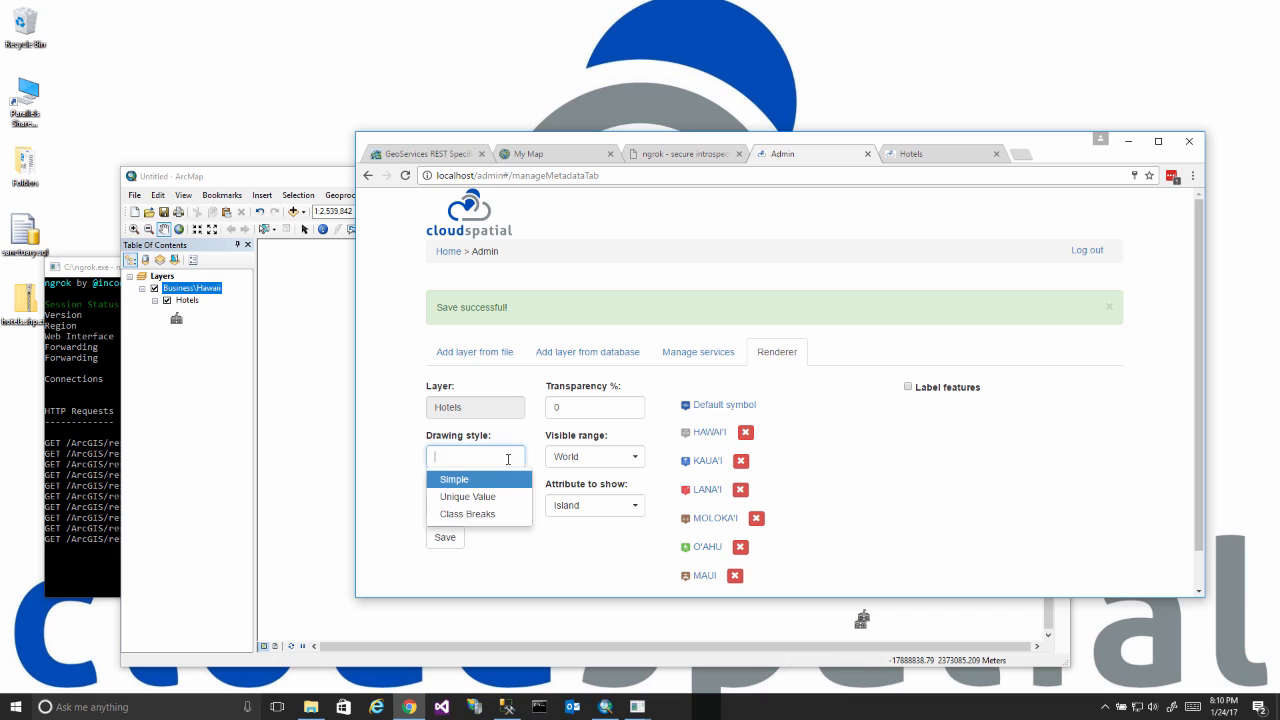
pyautogui.click(491, 515)
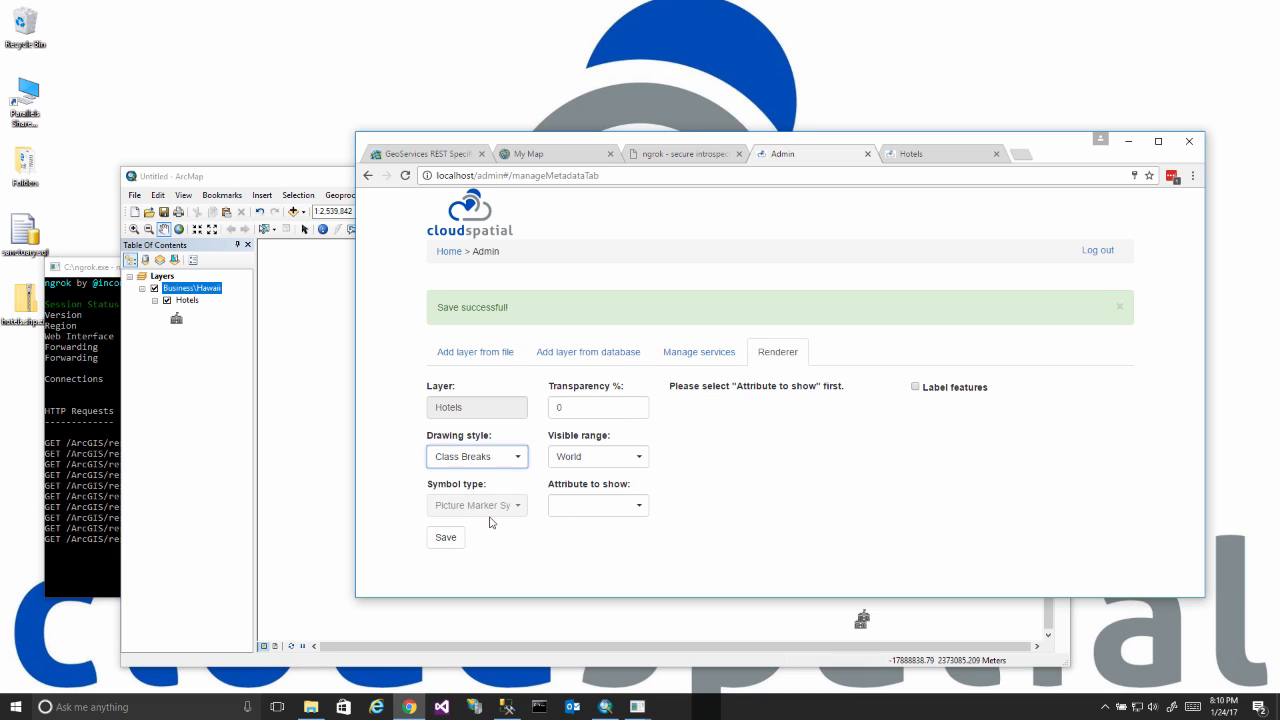
pyautogui.click(635, 505)
pyautogui.click(614, 530)
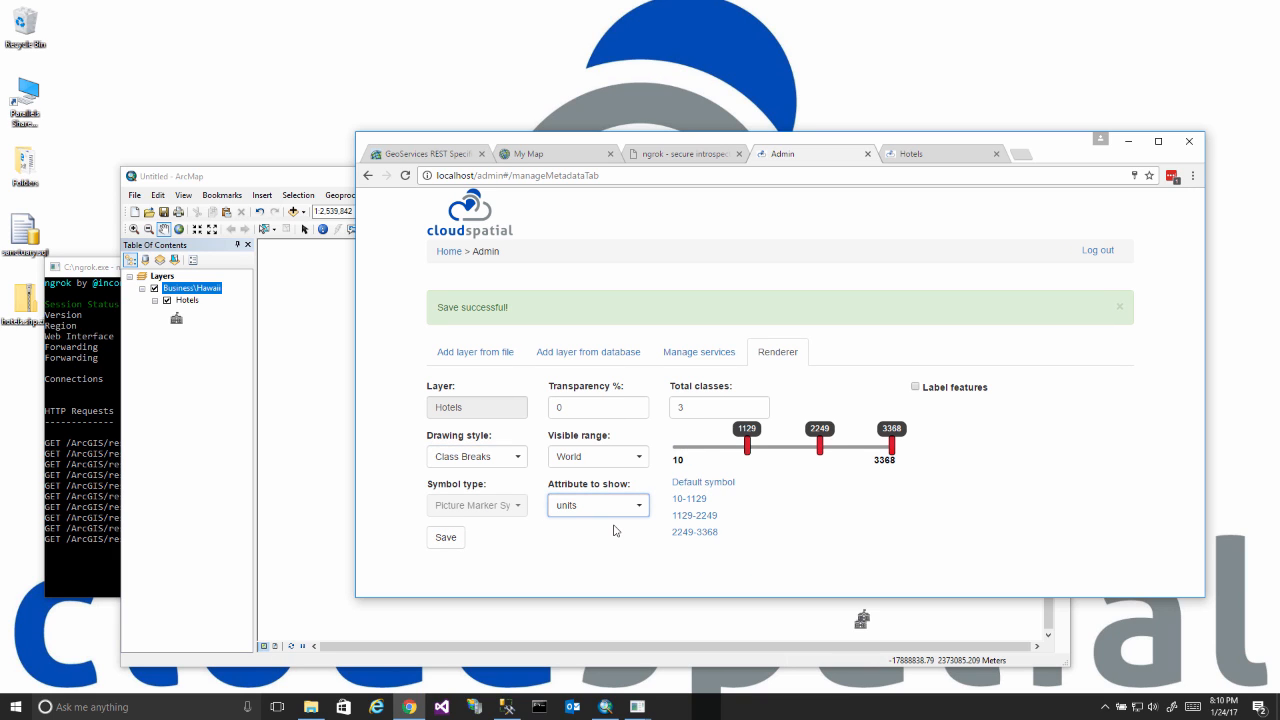
# Set the upper limits of the three classes to 75, 303 and 2324 units.
pyautogui.moveTo(747, 446); pyautogui.dragTo(680, 459)
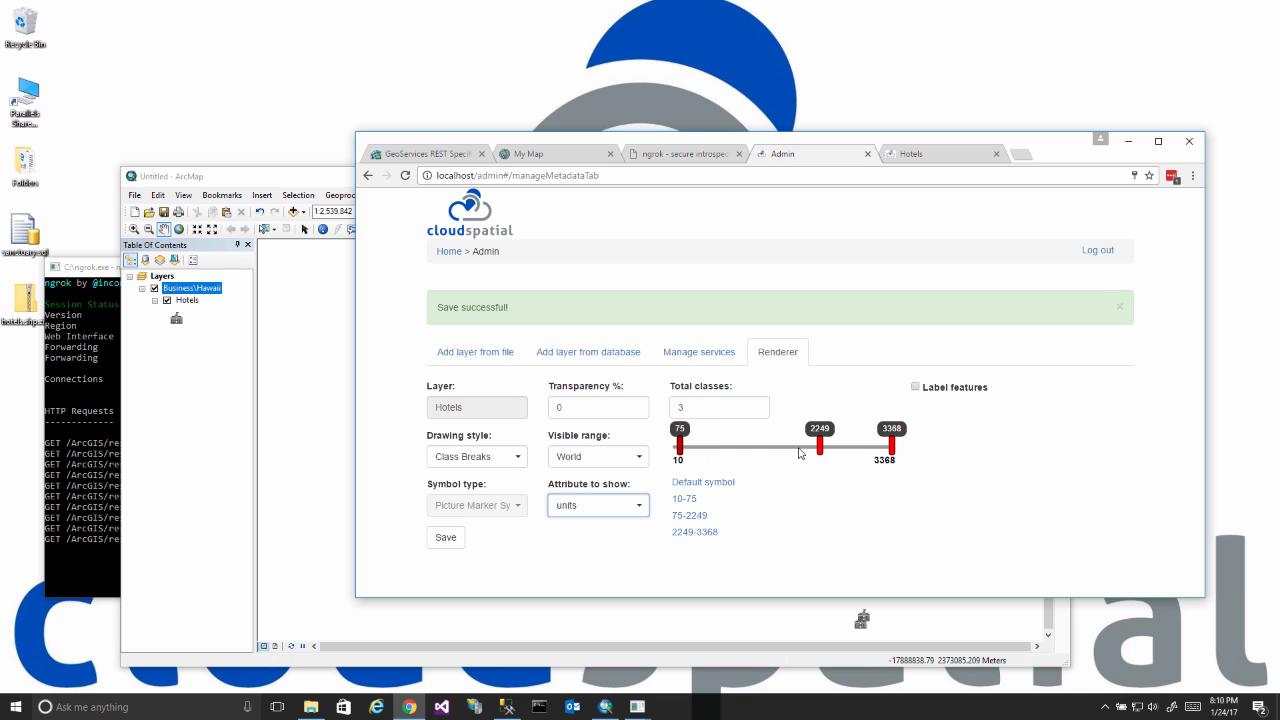
pyautogui.moveTo(820, 447); pyautogui.dragTo(697, 450)
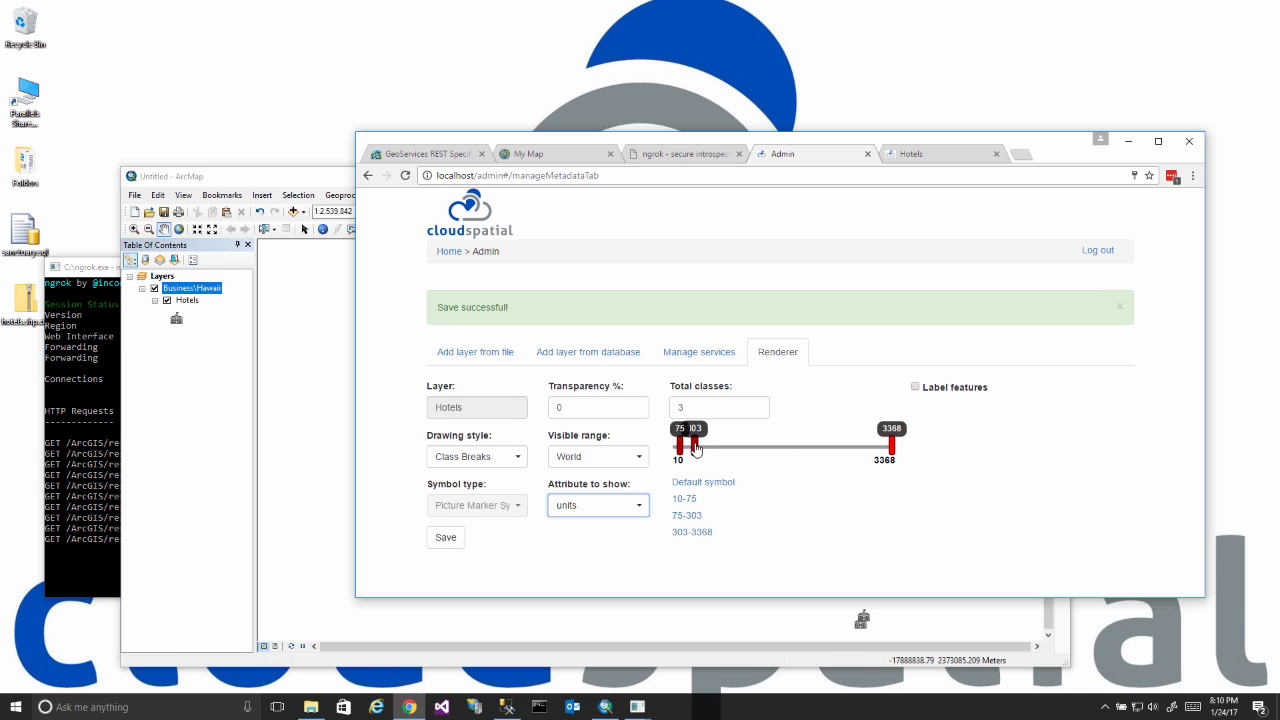
pyautogui.moveTo(891, 447); pyautogui.dragTo(824, 450)
# Give the default symbol a blue marker of size 15, assign brown, blue and brown markers to the ascending classes, and save the renderer.
pyautogui.click(690, 487)
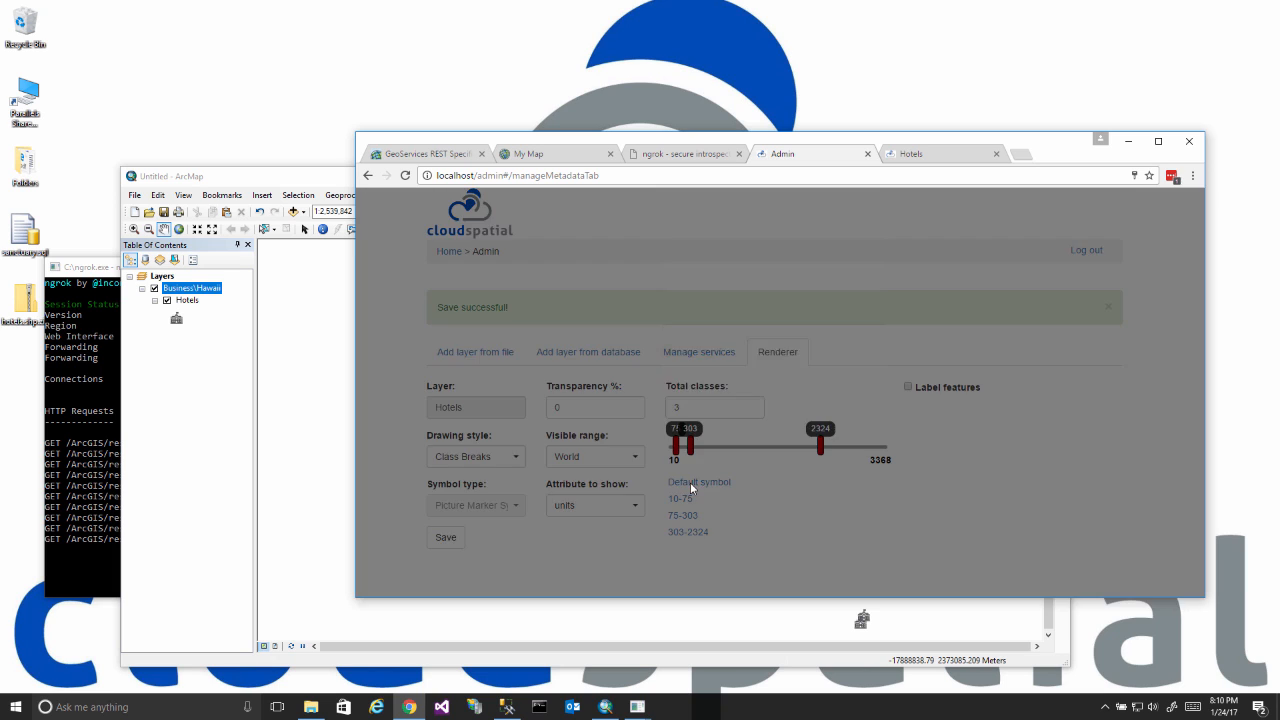
pyautogui.click(793, 313)
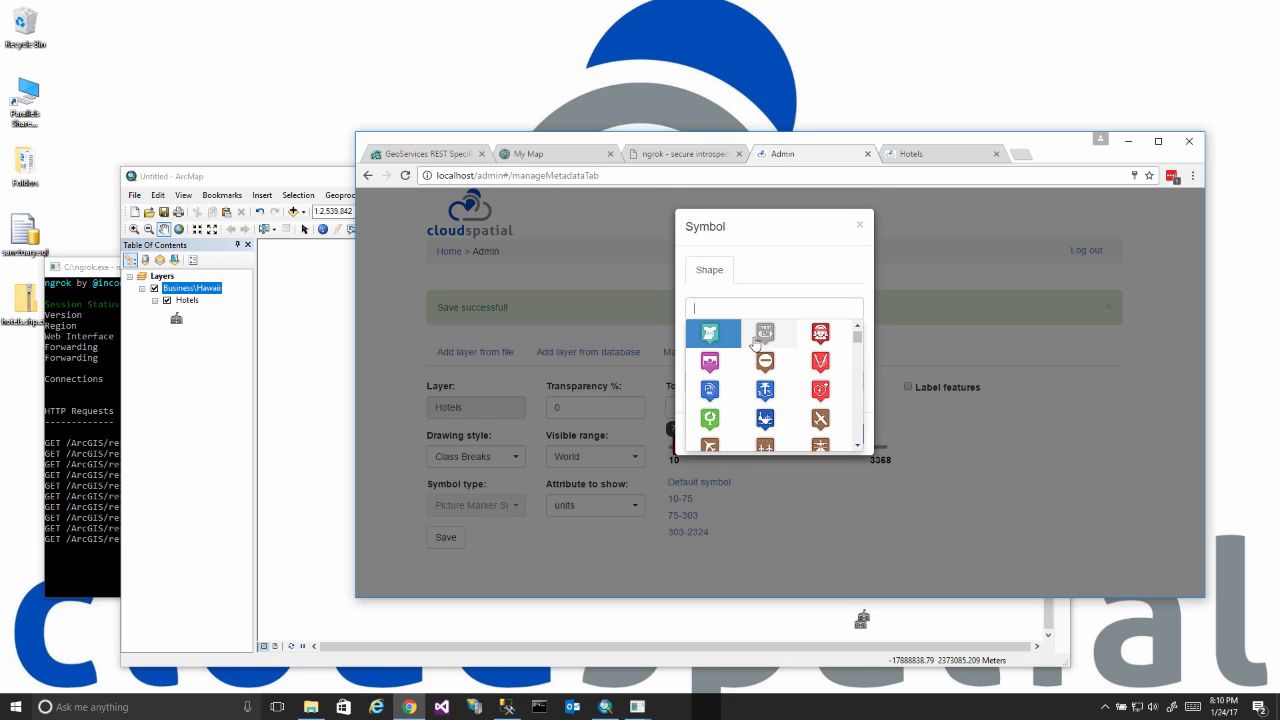
pyautogui.click(780, 408)
pyautogui.click(770, 380)
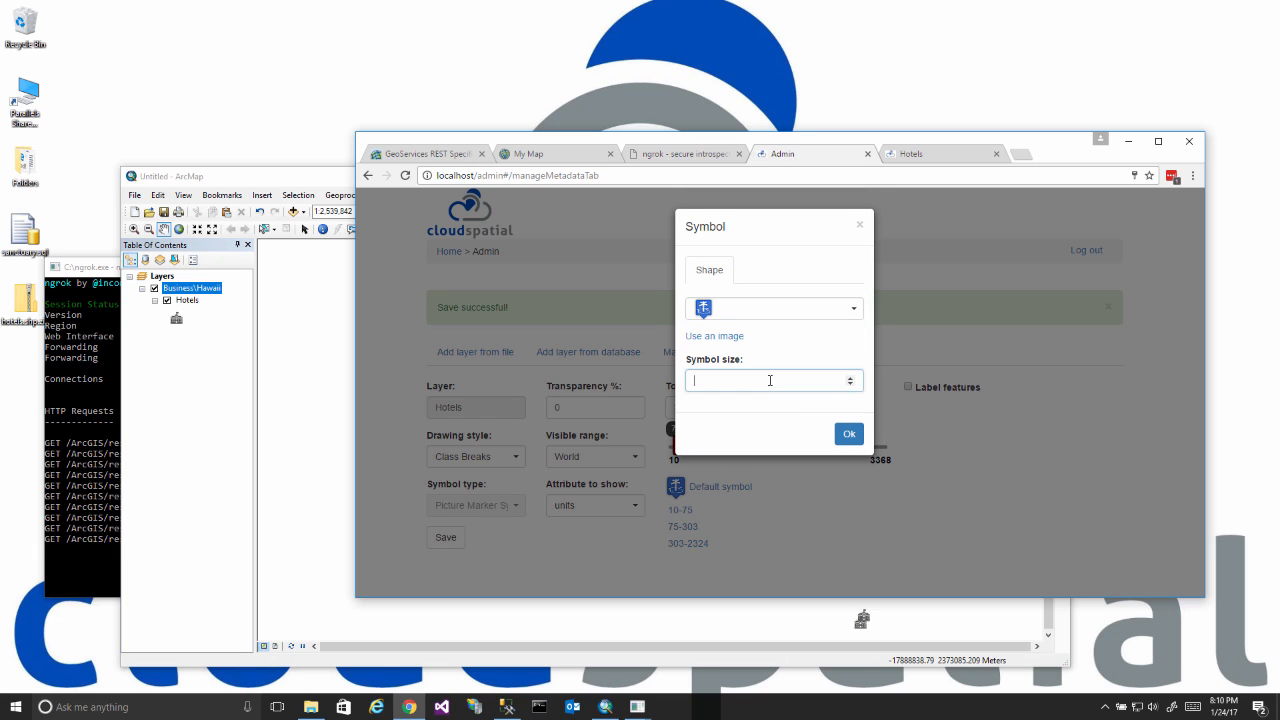
pyautogui.write('15')
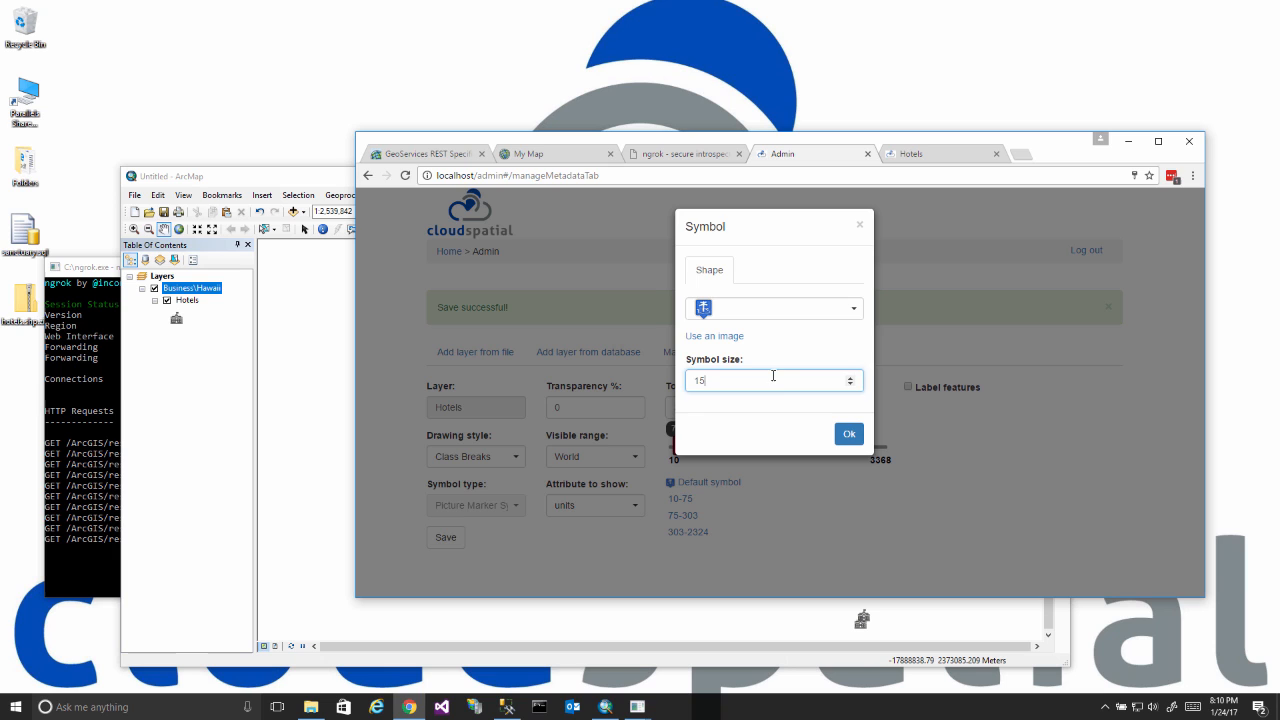
pyautogui.click(849, 434)
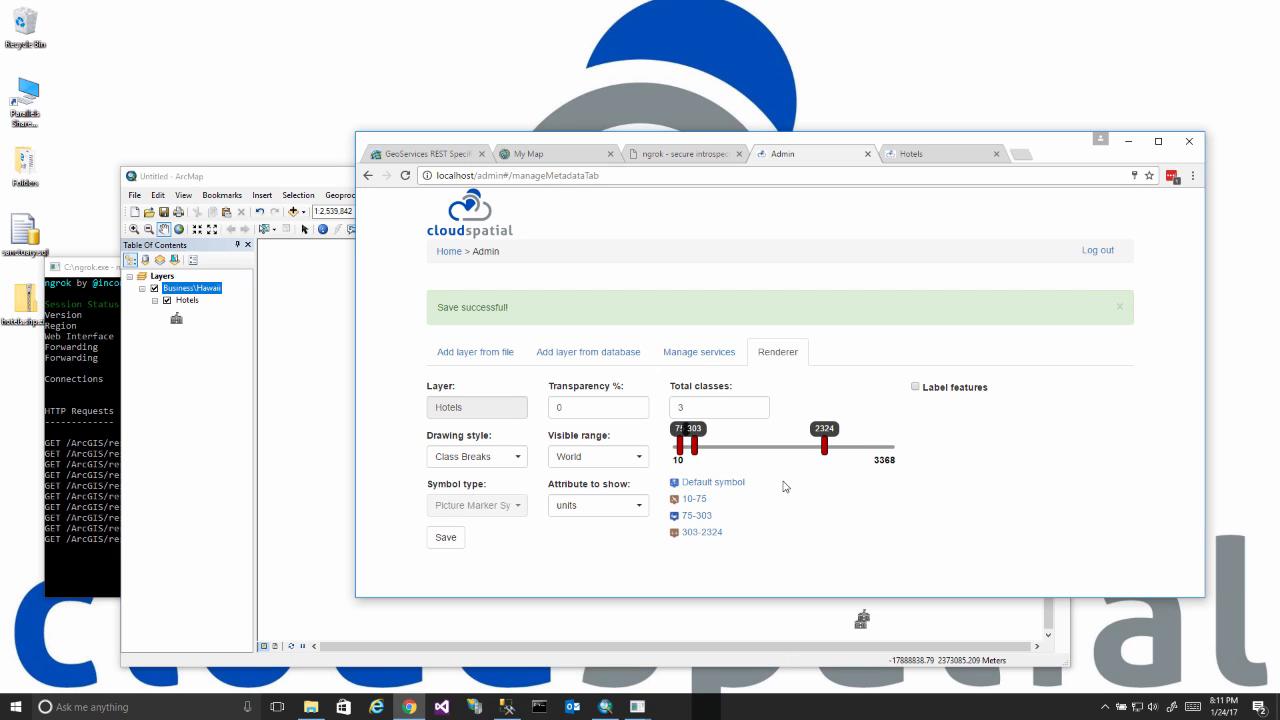
pyautogui.click(446, 538)
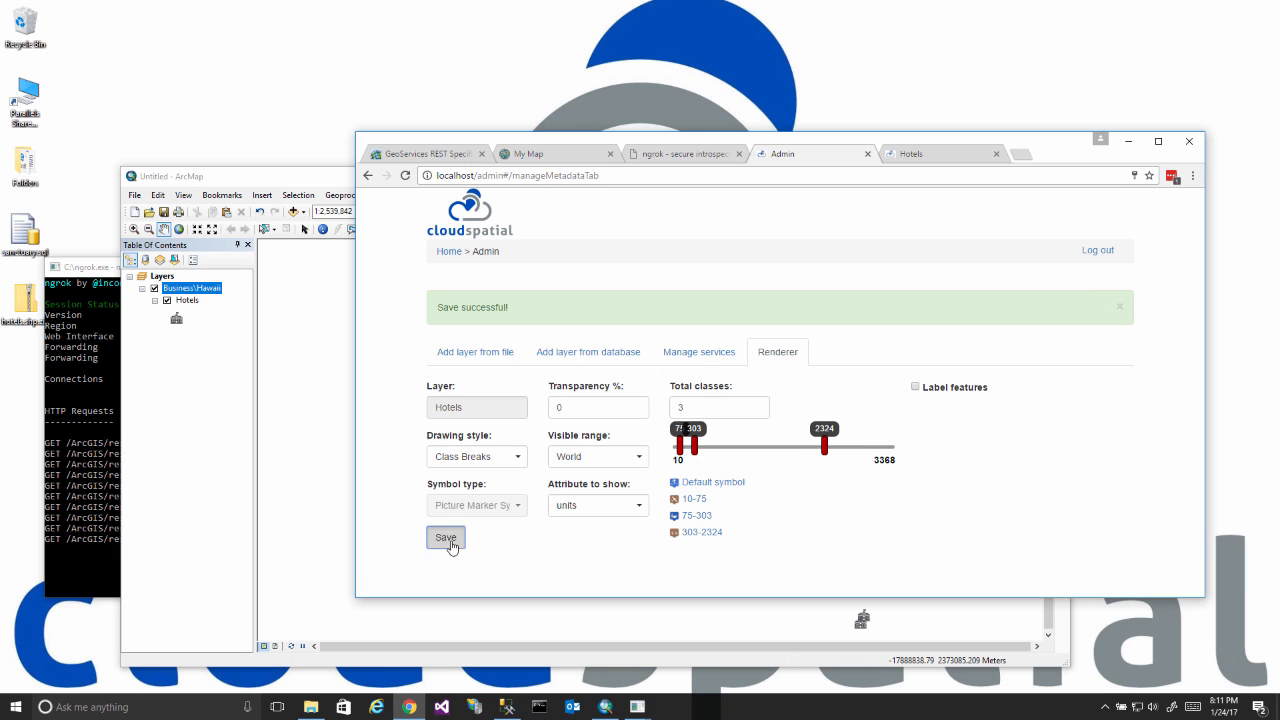
# Reload the web map in ArcGIS Online and add the Business/Hawaii/FeatureServer/0 layer again from its ngrok URL to load the class breaks symbols.
pyautogui.click(527, 155)
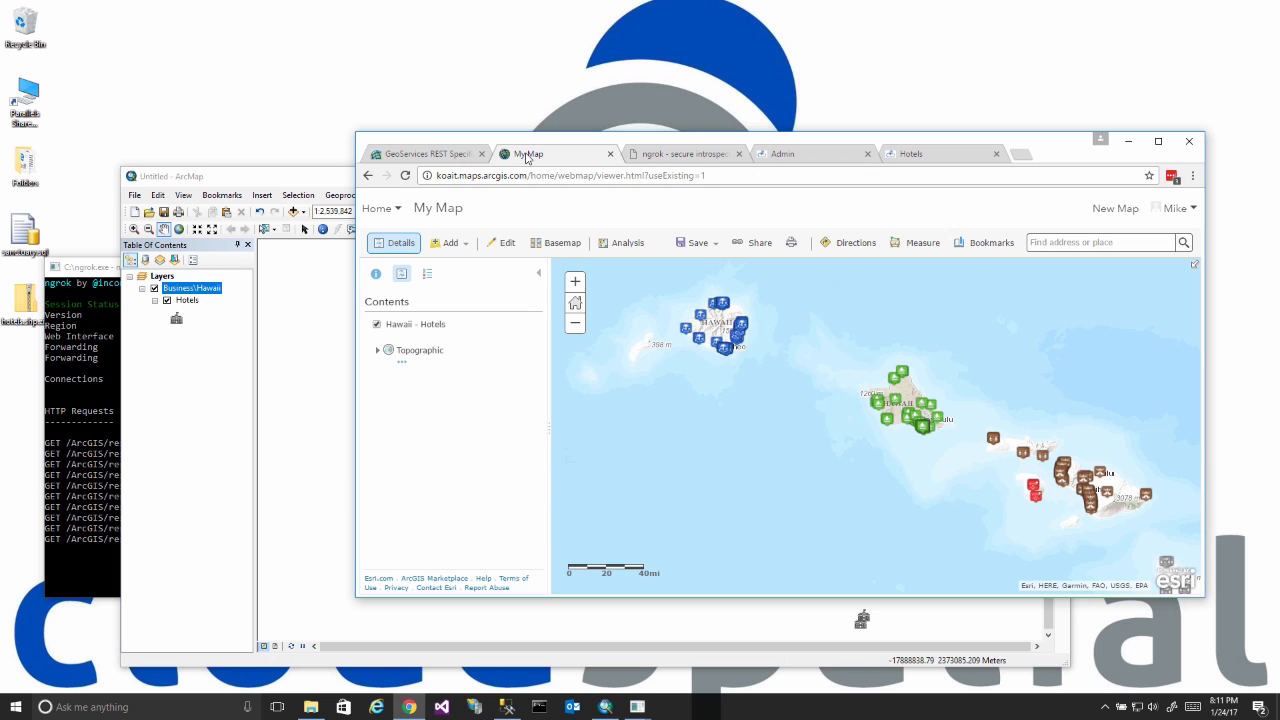
pyautogui.click(521, 180)
pyautogui.press('Return')
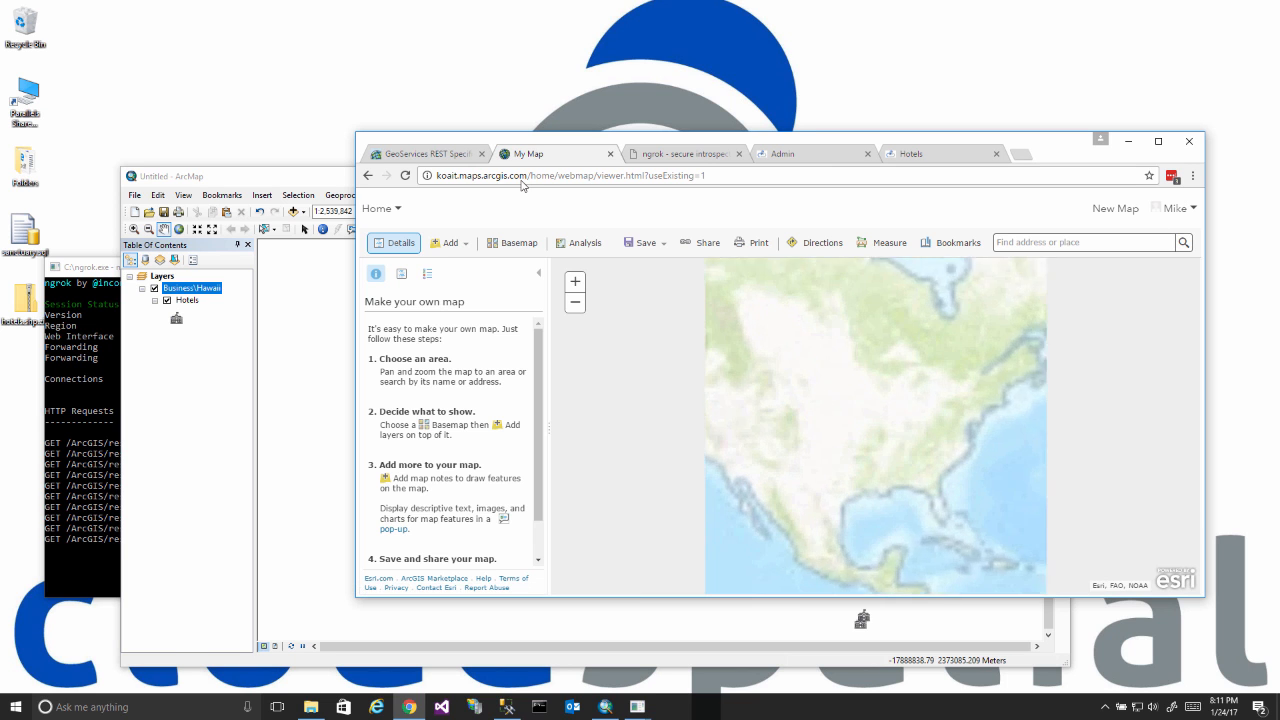
pyautogui.click(470, 245)
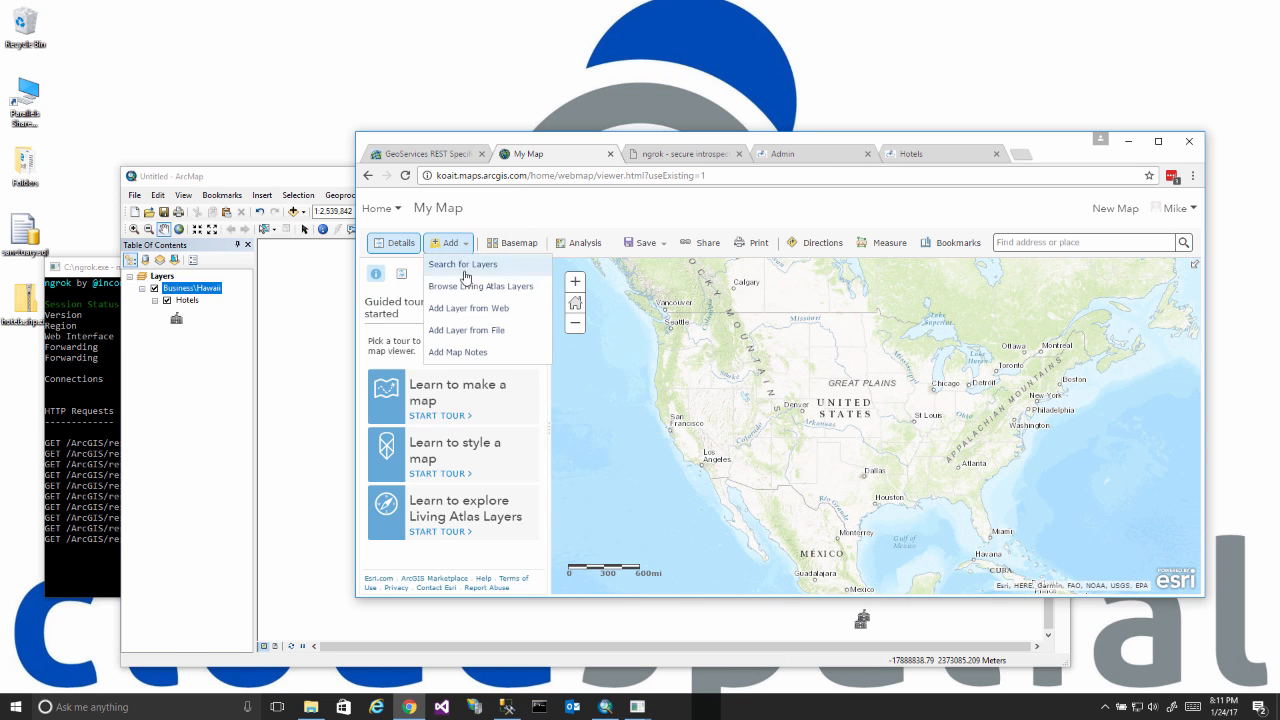
pyautogui.click(460, 304)
pyautogui.click(628, 398)
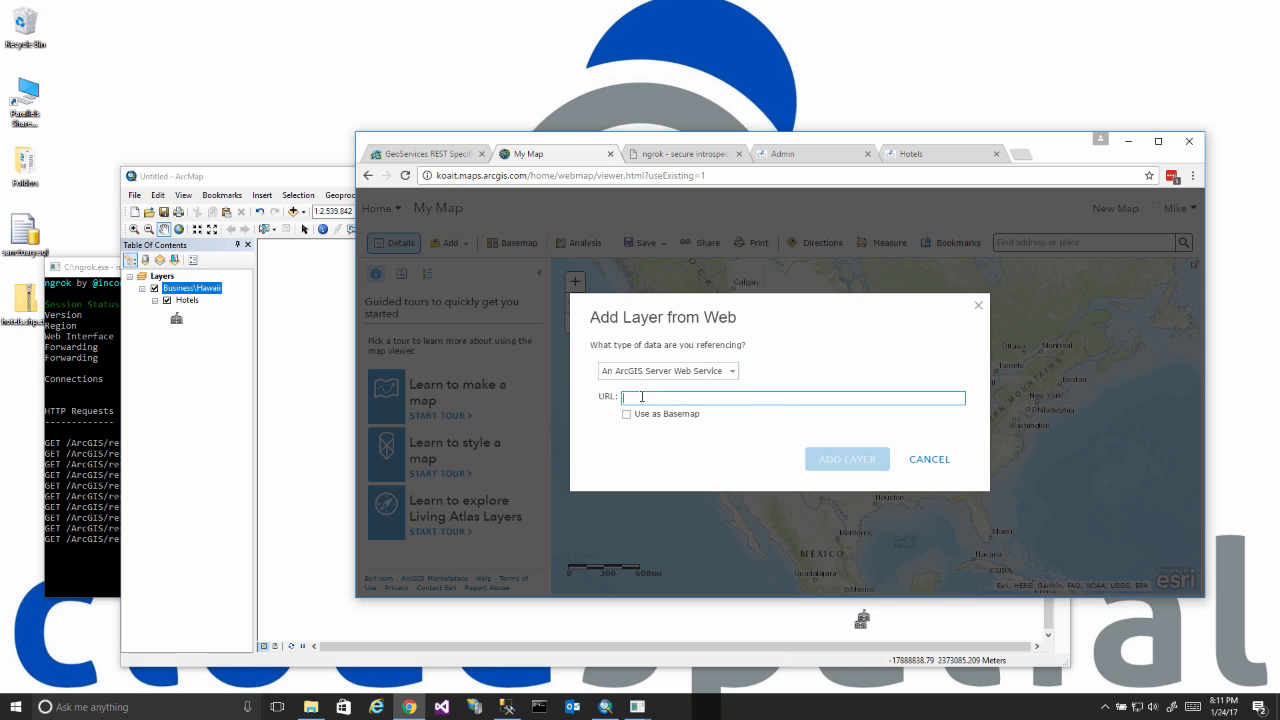
pyautogui.rightClick(641, 398)
pyautogui.click(678, 474)
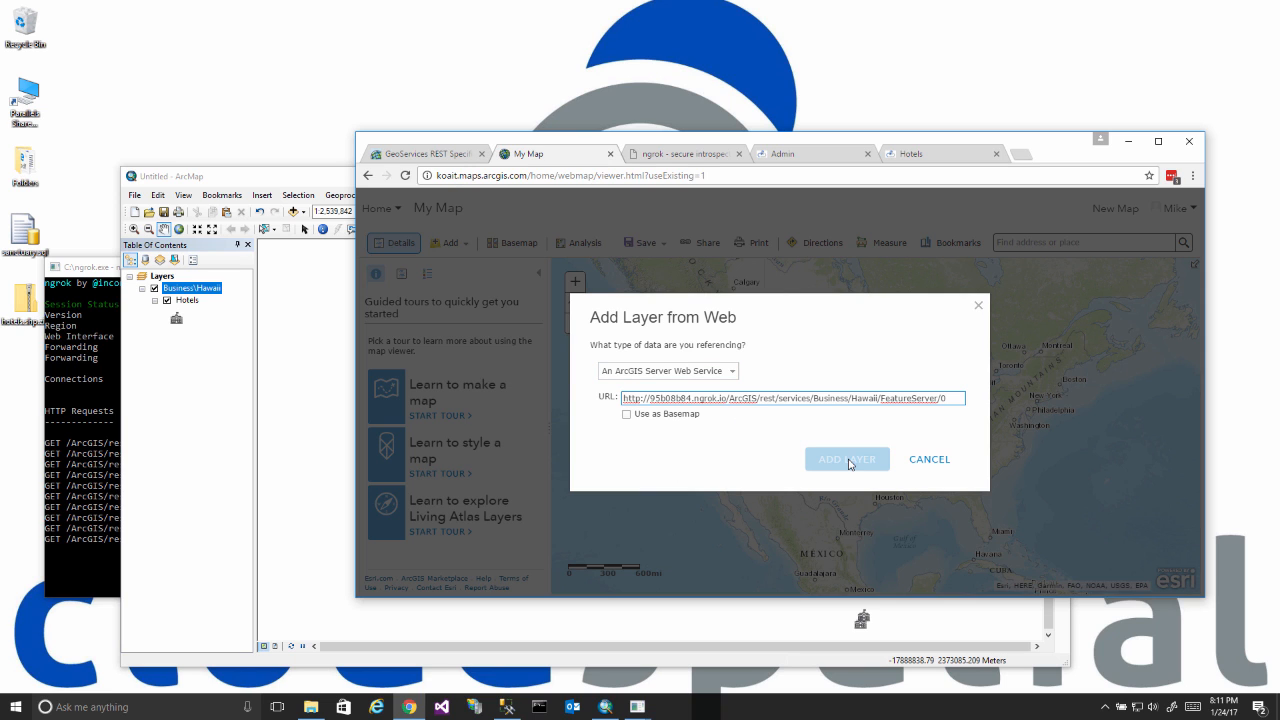
pyautogui.click(837, 462)
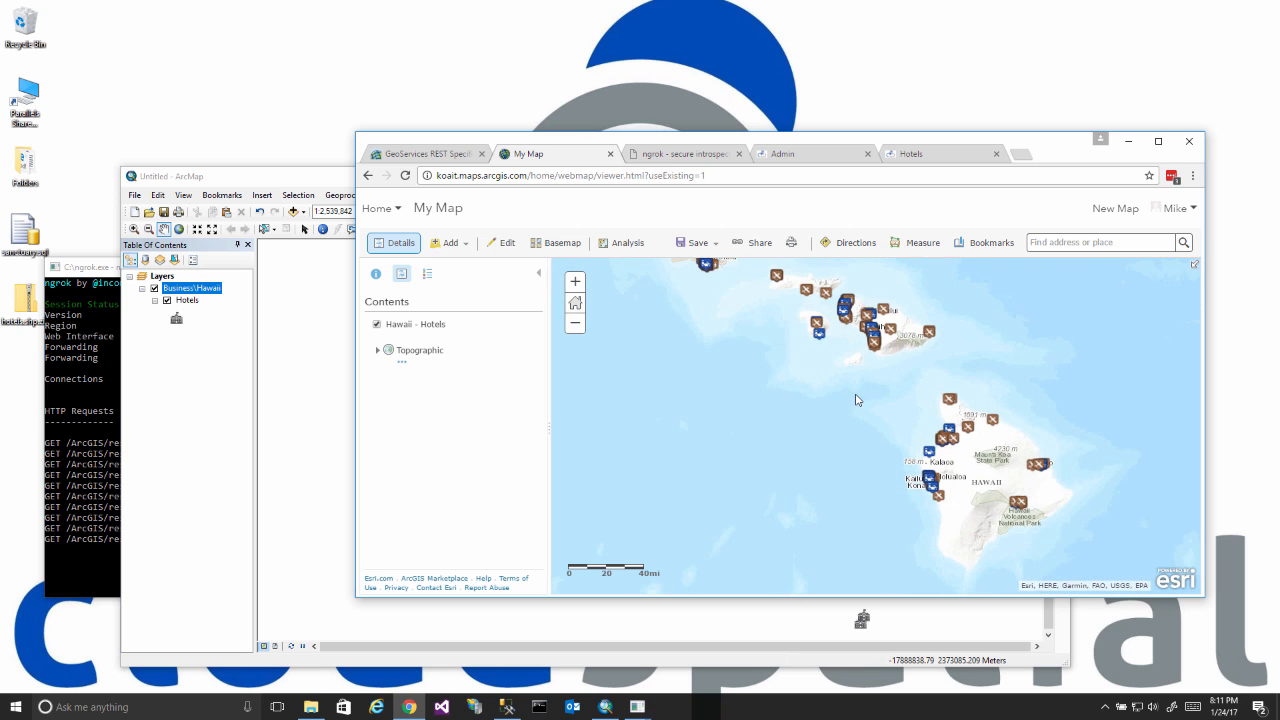
pyautogui.moveTo(795, 376); pyautogui.dragTo(945, 550)
pyautogui.moveTo(876, 495); pyautogui.dragTo(824, 460)
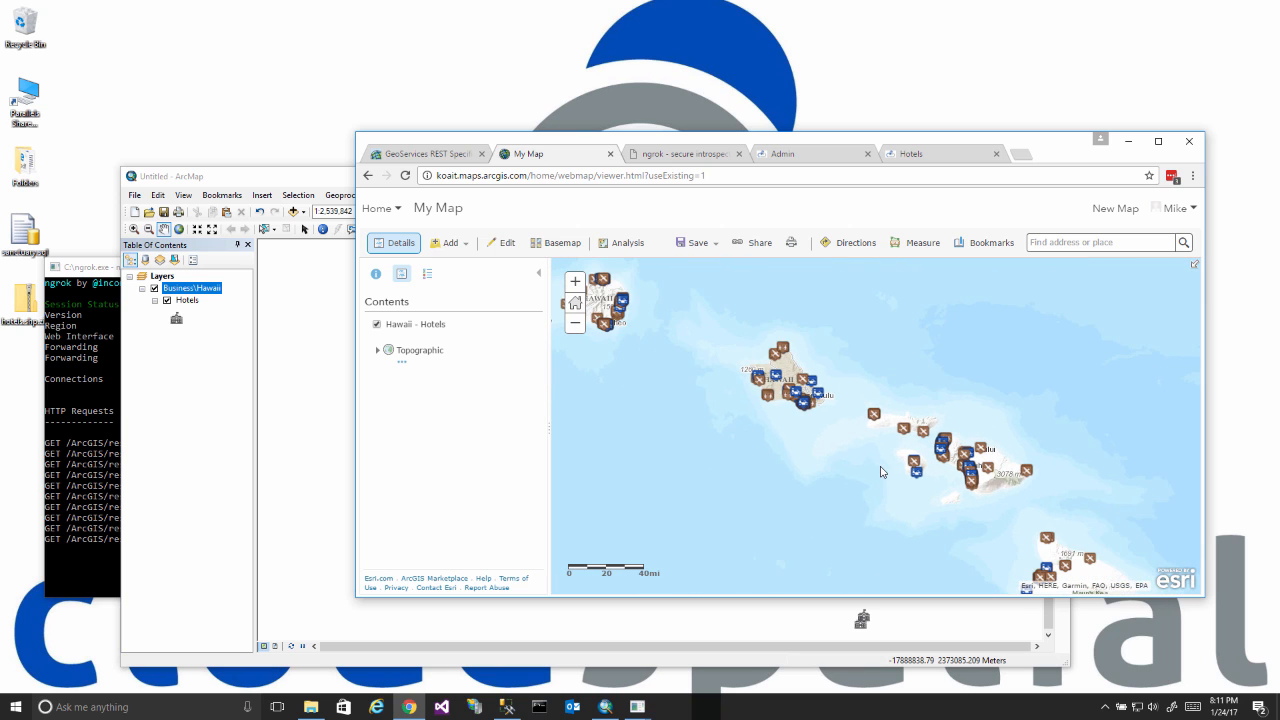
# Inspect the attributes of the westernmost Moloka'i hotel and show the legend of the Hawaii - Hotels layer.
pyautogui.click(874, 415)
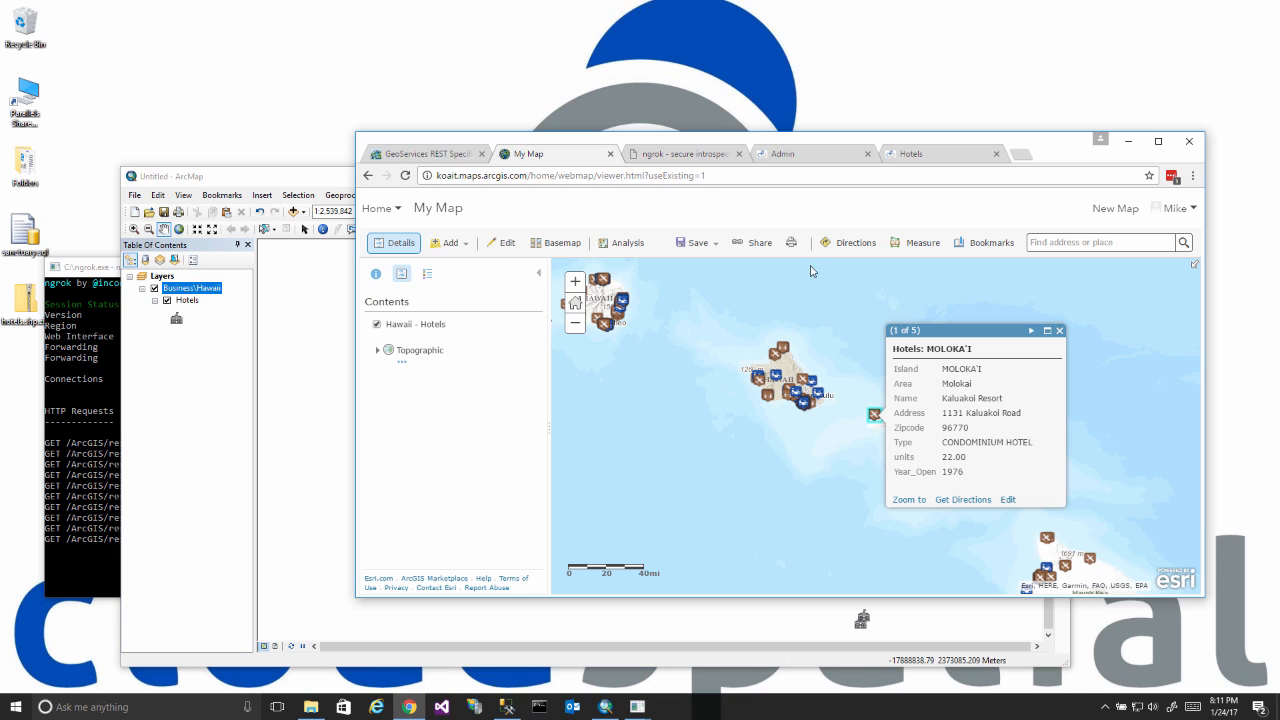
pyautogui.moveTo(392, 340)
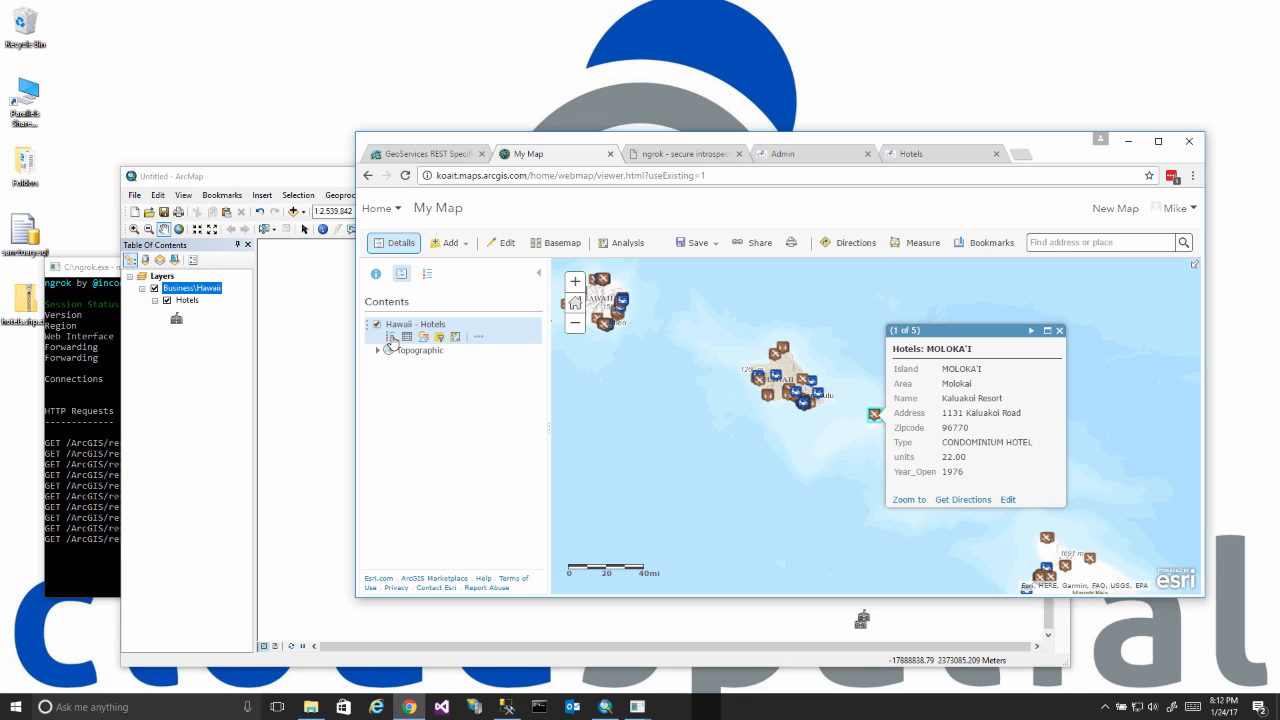
pyautogui.click(392, 339)
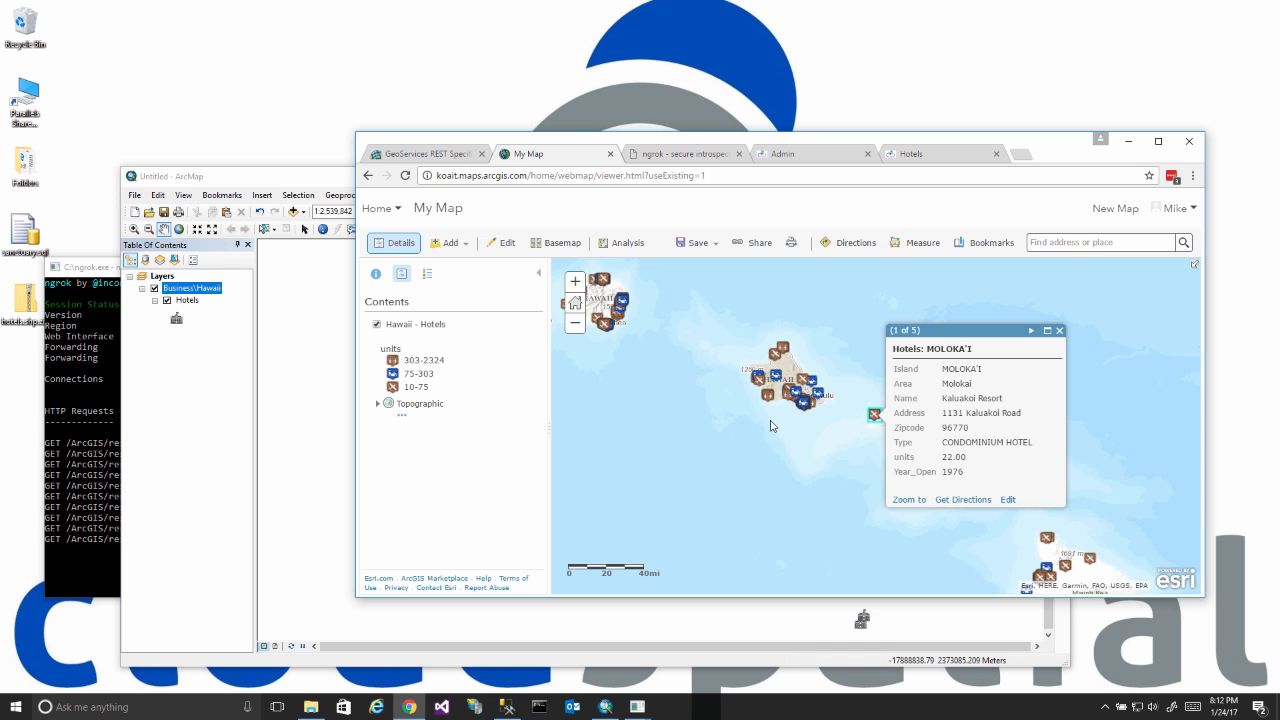
pyautogui.moveTo(829, 465); pyautogui.dragTo(672, 384)
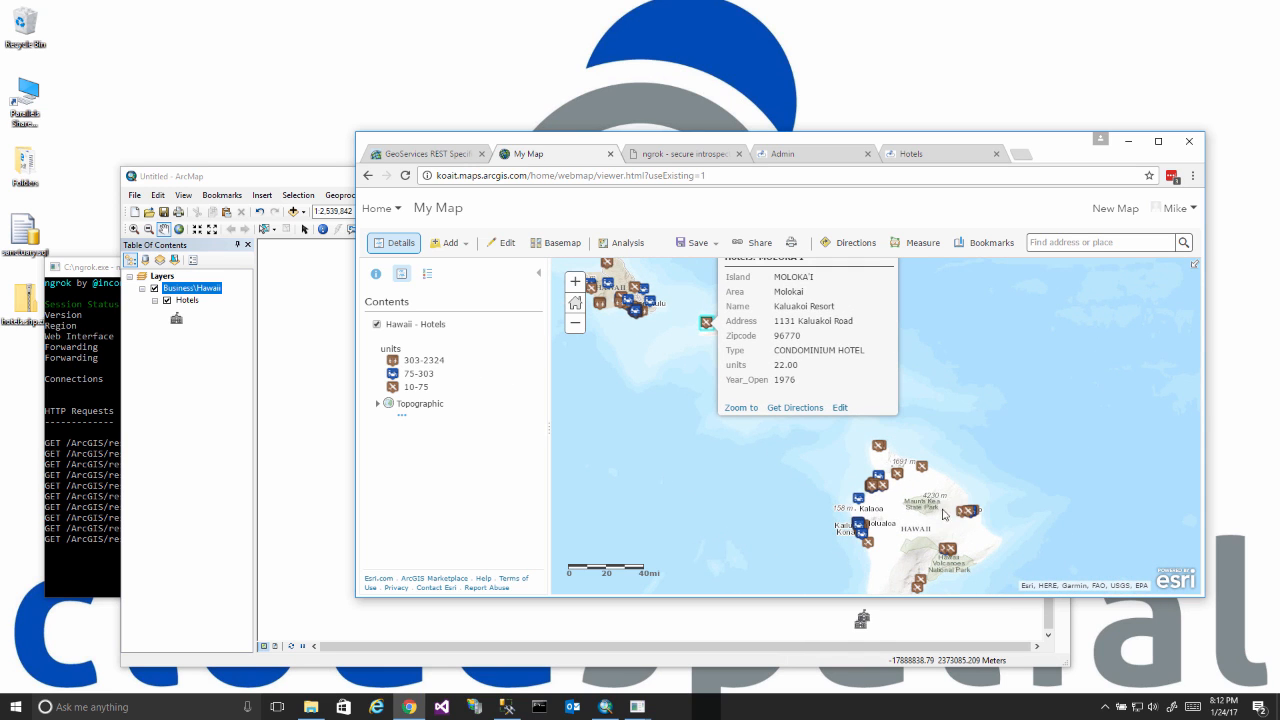
pyautogui.moveTo(763, 523); pyautogui.dragTo(877, 441)
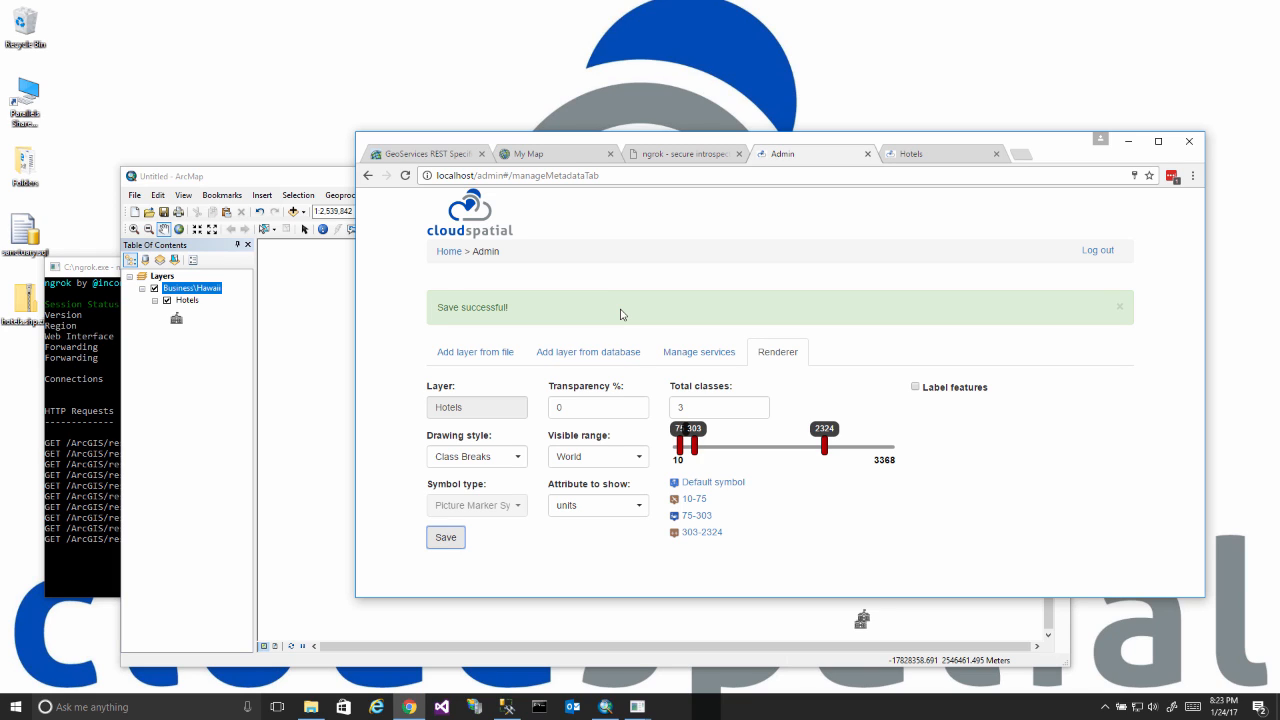
# Turn on feature labels for the Hotels layer using the Name attribute, with bold text of size 10.
pyautogui.click(915, 388)
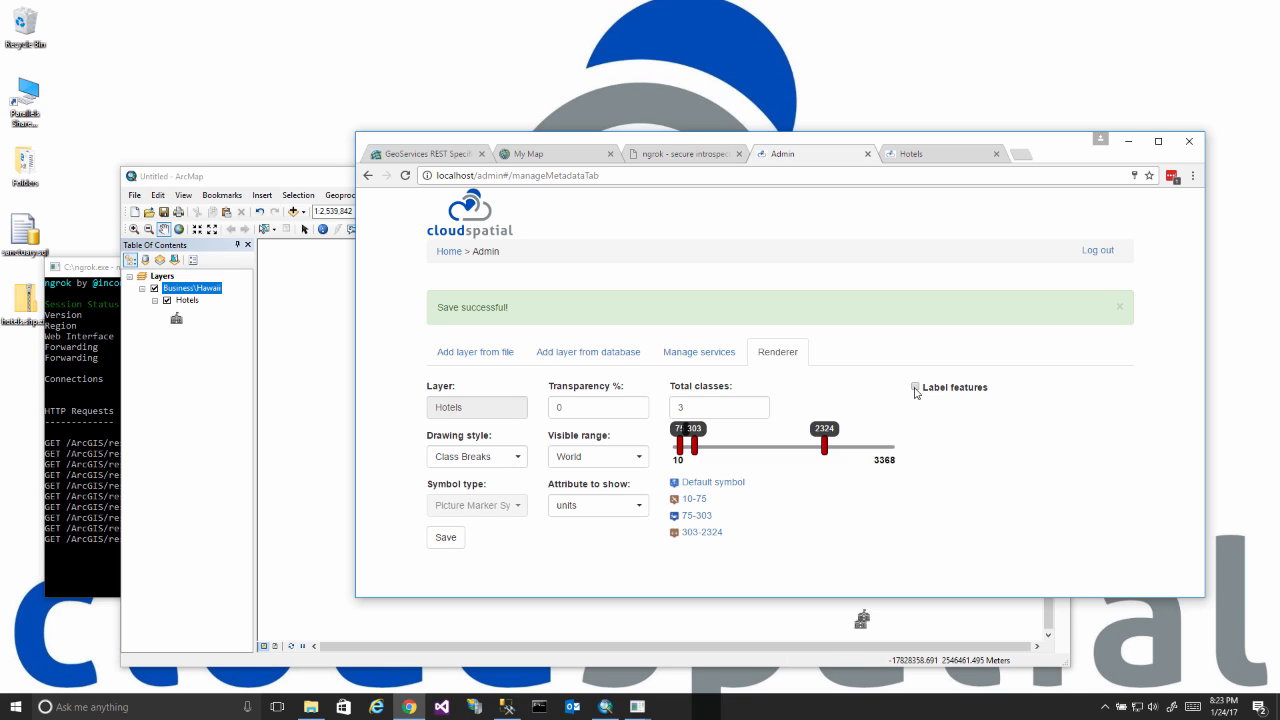
pyautogui.click(914, 387)
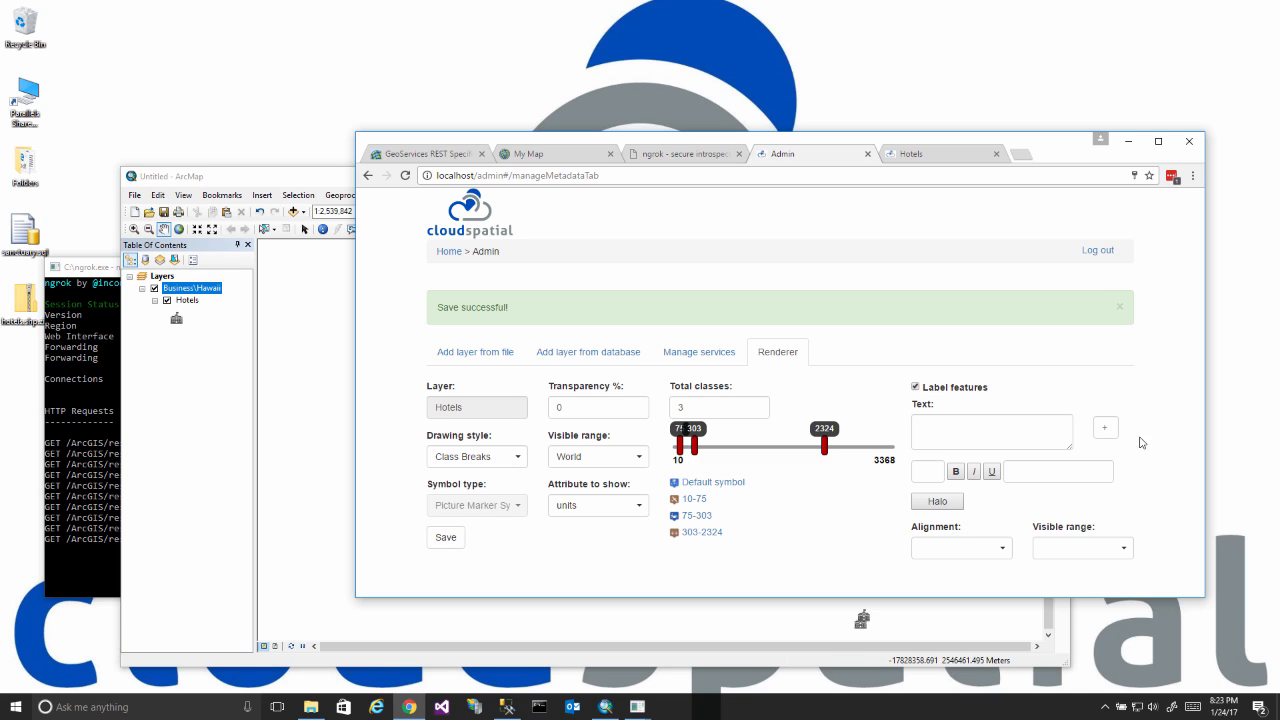
pyautogui.click(1106, 428)
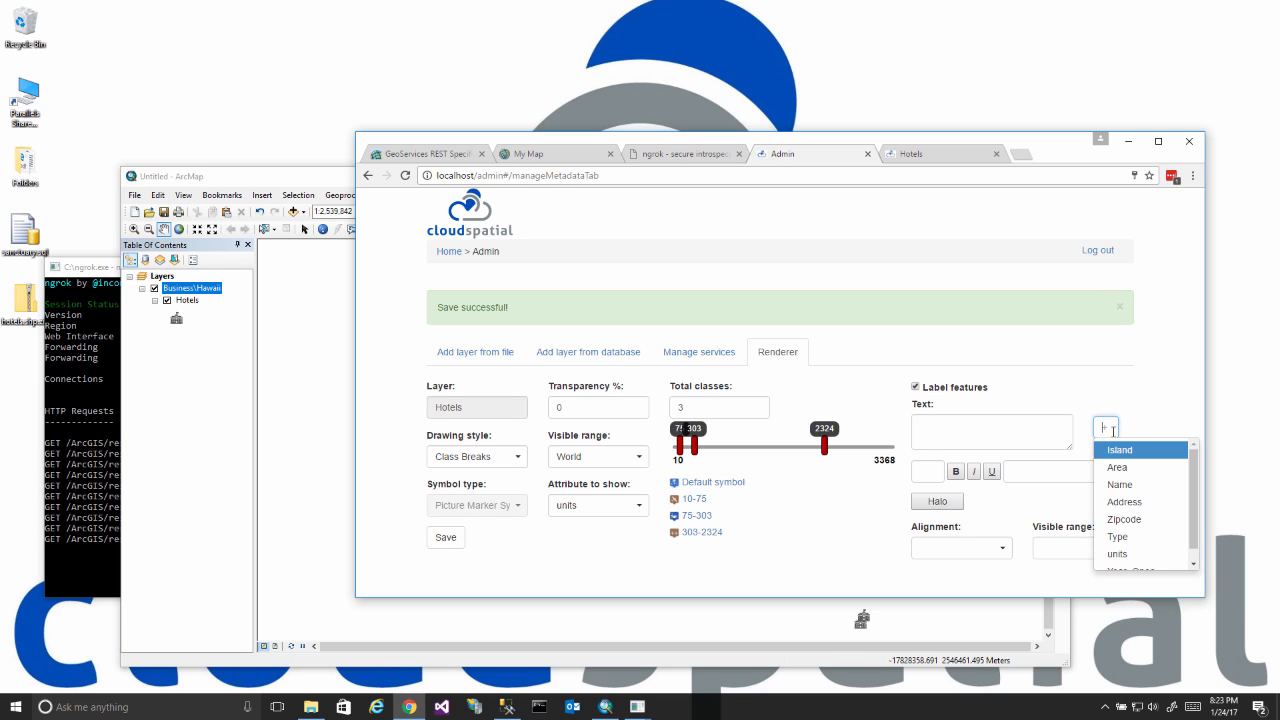
pyautogui.click(1134, 486)
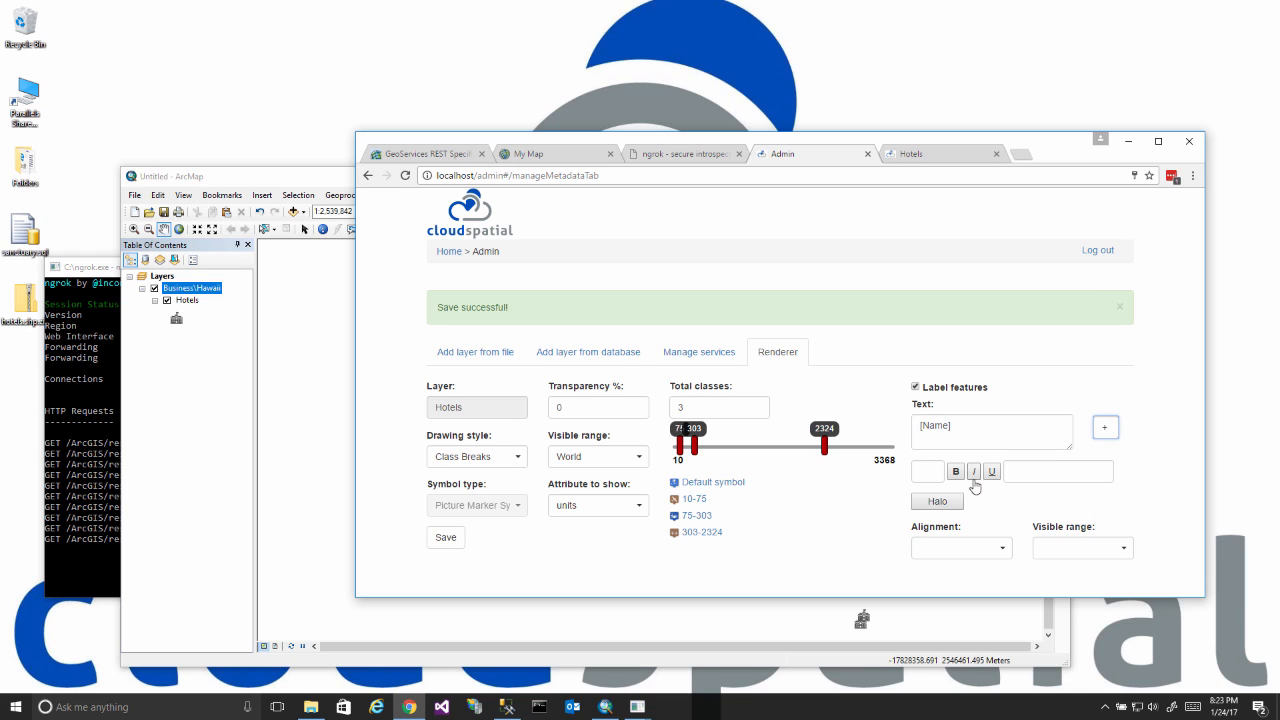
pyautogui.click(929, 474)
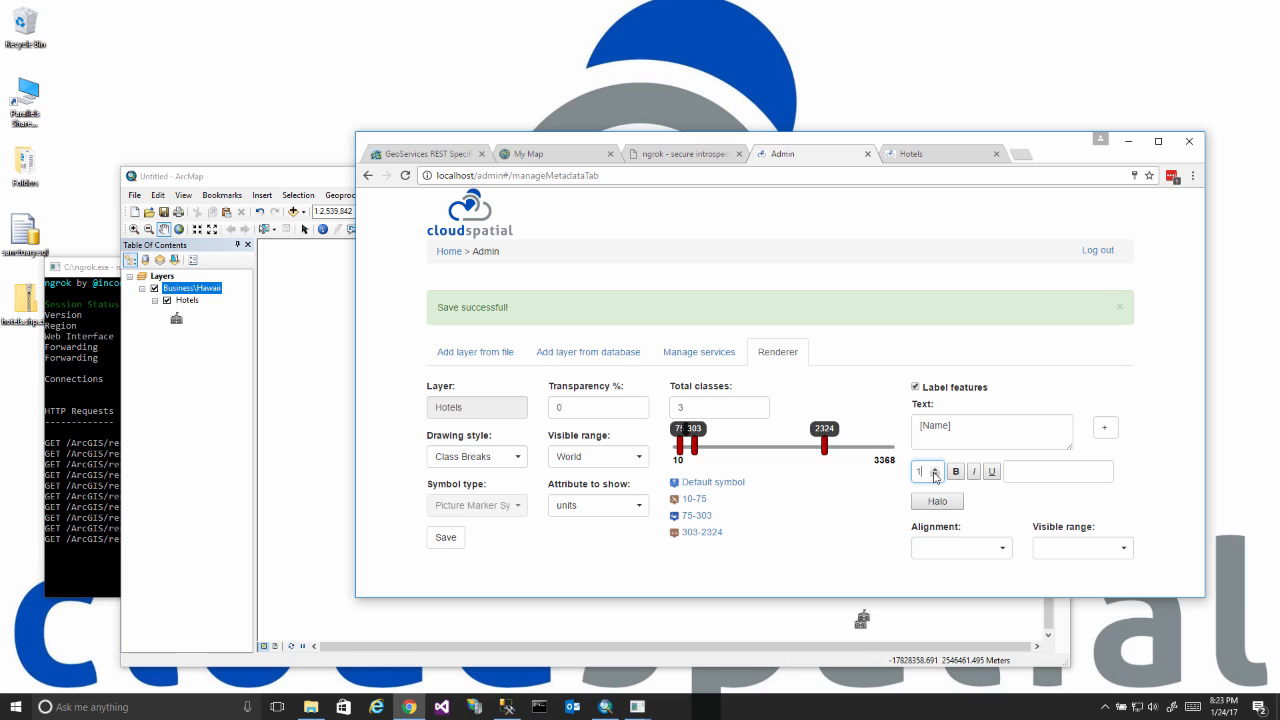
pyautogui.write('10')
pyautogui.click(957, 475)
# Align the labels Above Right, limit their visible range to States / Provinces, and try to save the renderer.
pyautogui.click(950, 547)
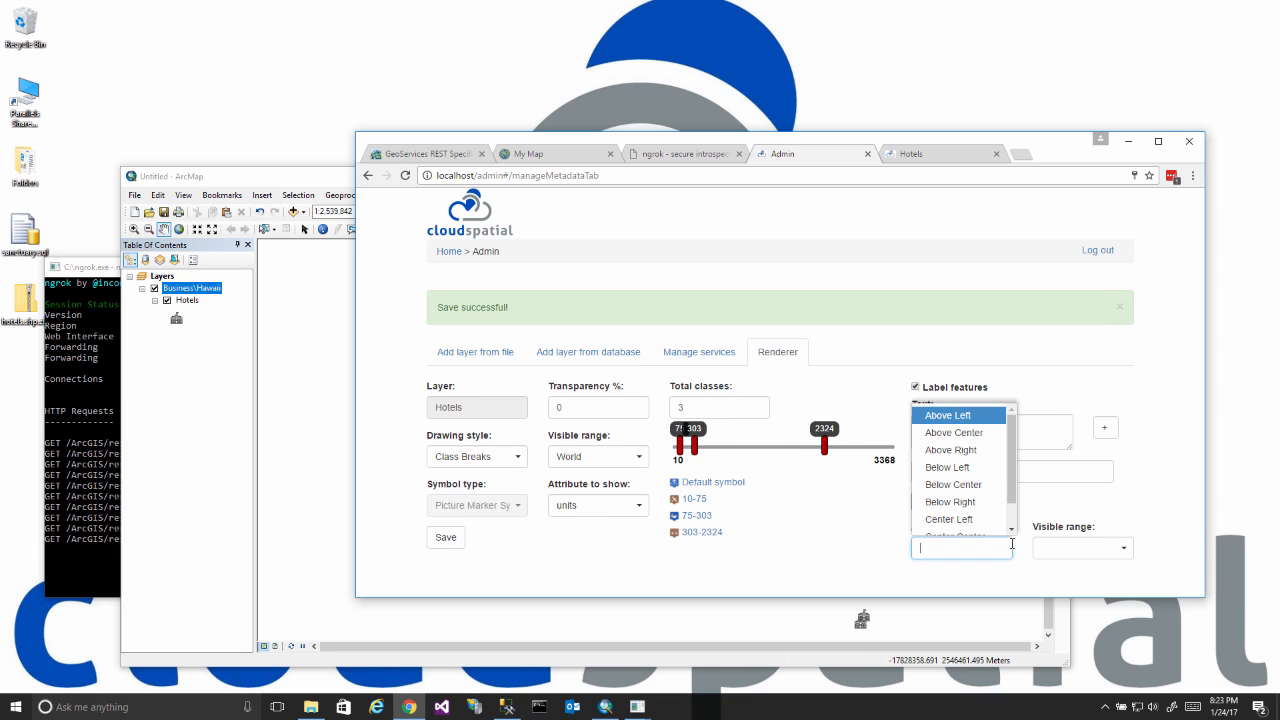
pyautogui.click(972, 451)
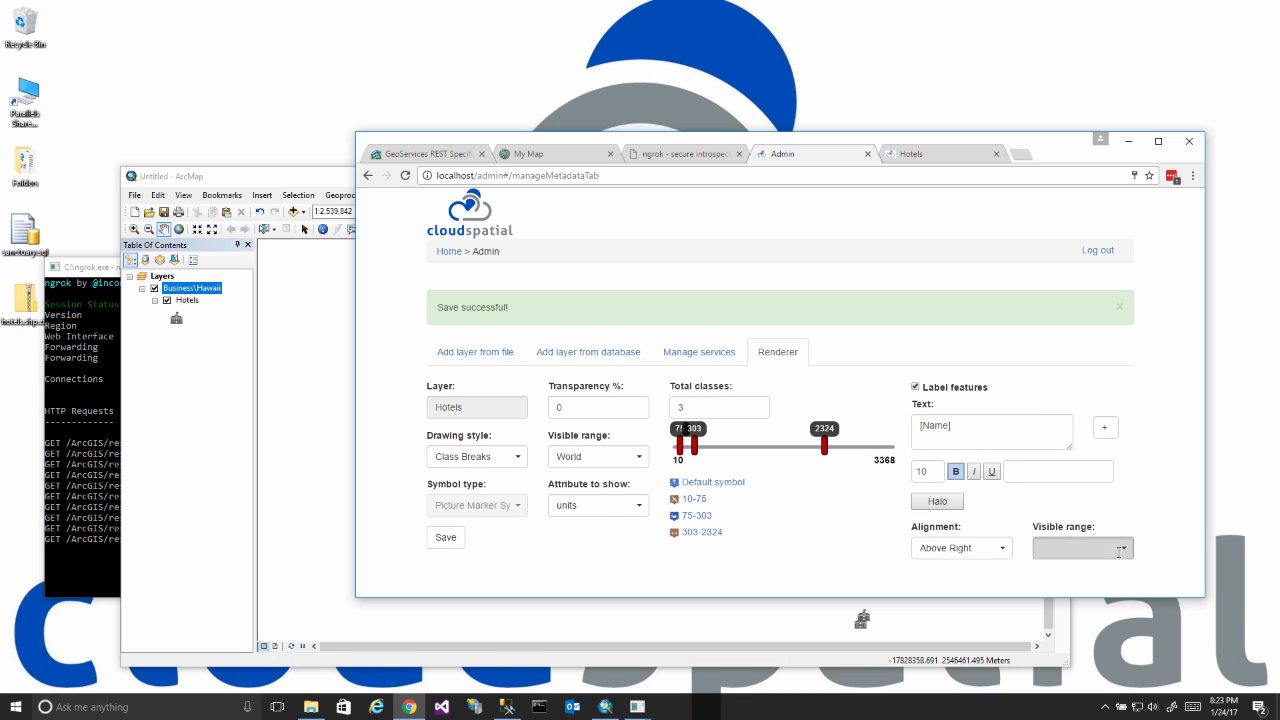
pyautogui.click(1119, 551)
pyautogui.moveTo(1133, 432); pyautogui.dragTo(1128, 466)
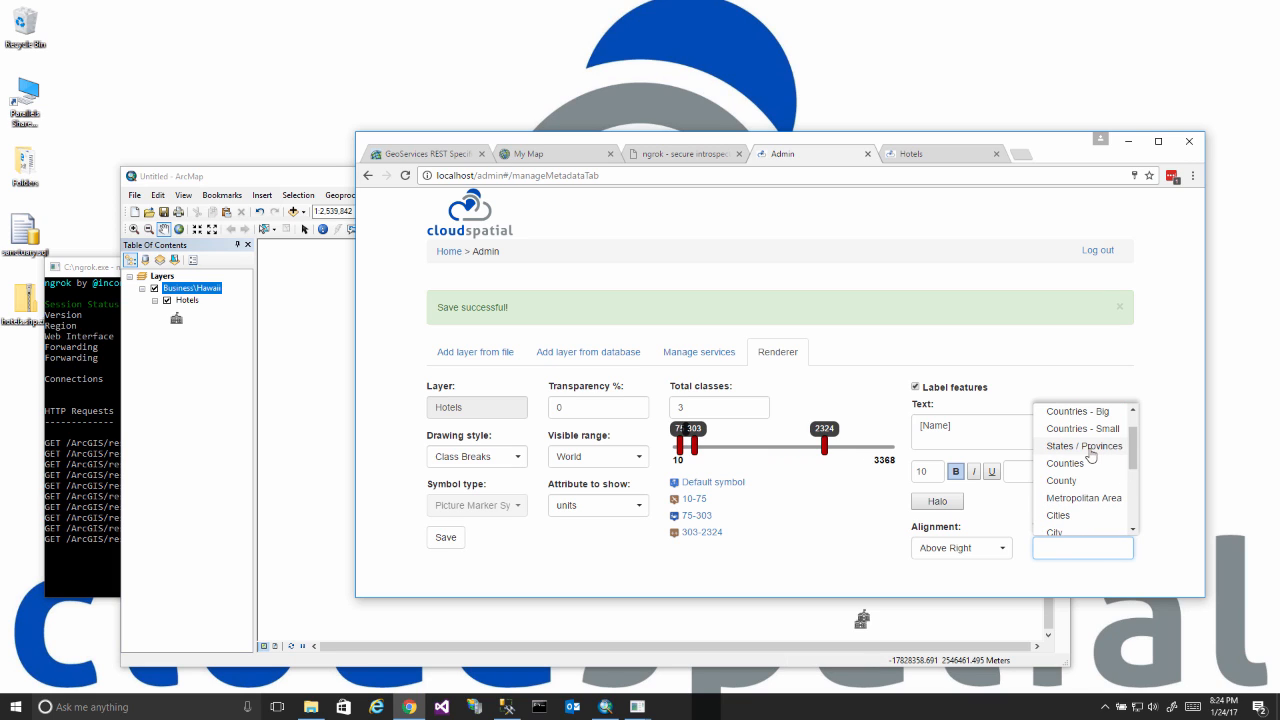
pyautogui.click(1085, 441)
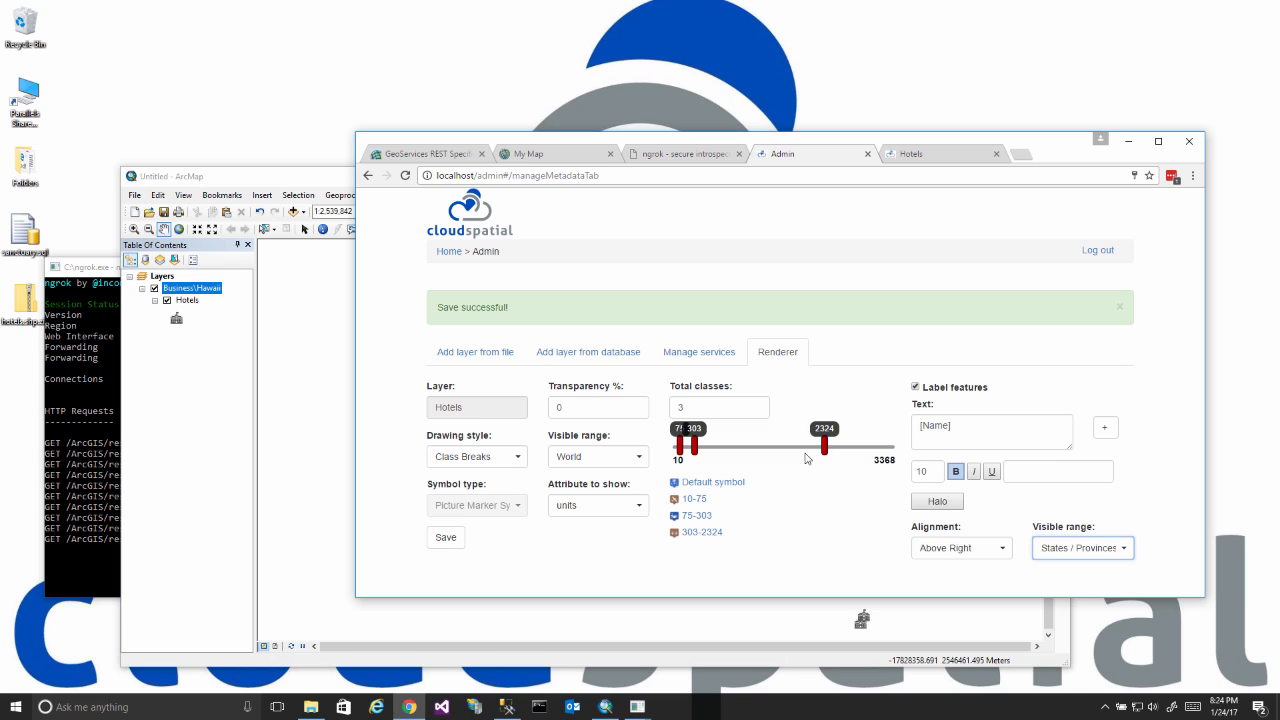
pyautogui.click(433, 547)
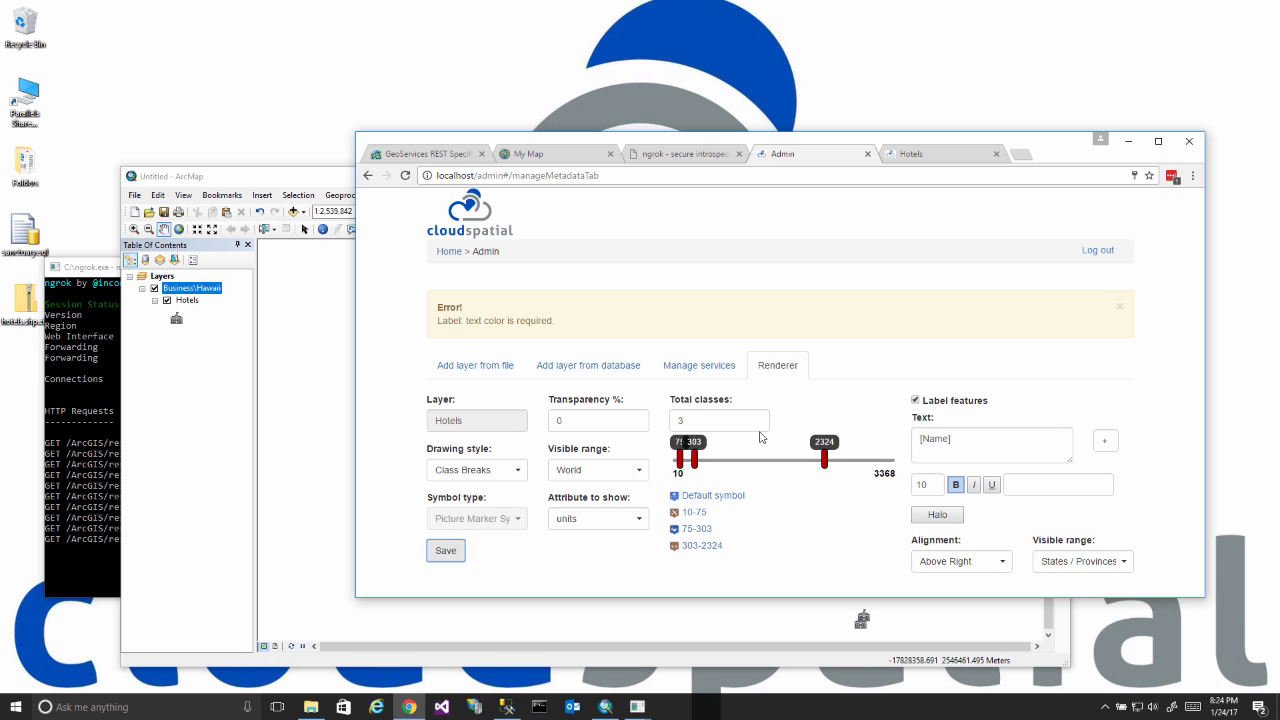
# Set the label text color to near-black rgba(13,3,3,1) and save the renderer.
pyautogui.click(1033, 485)
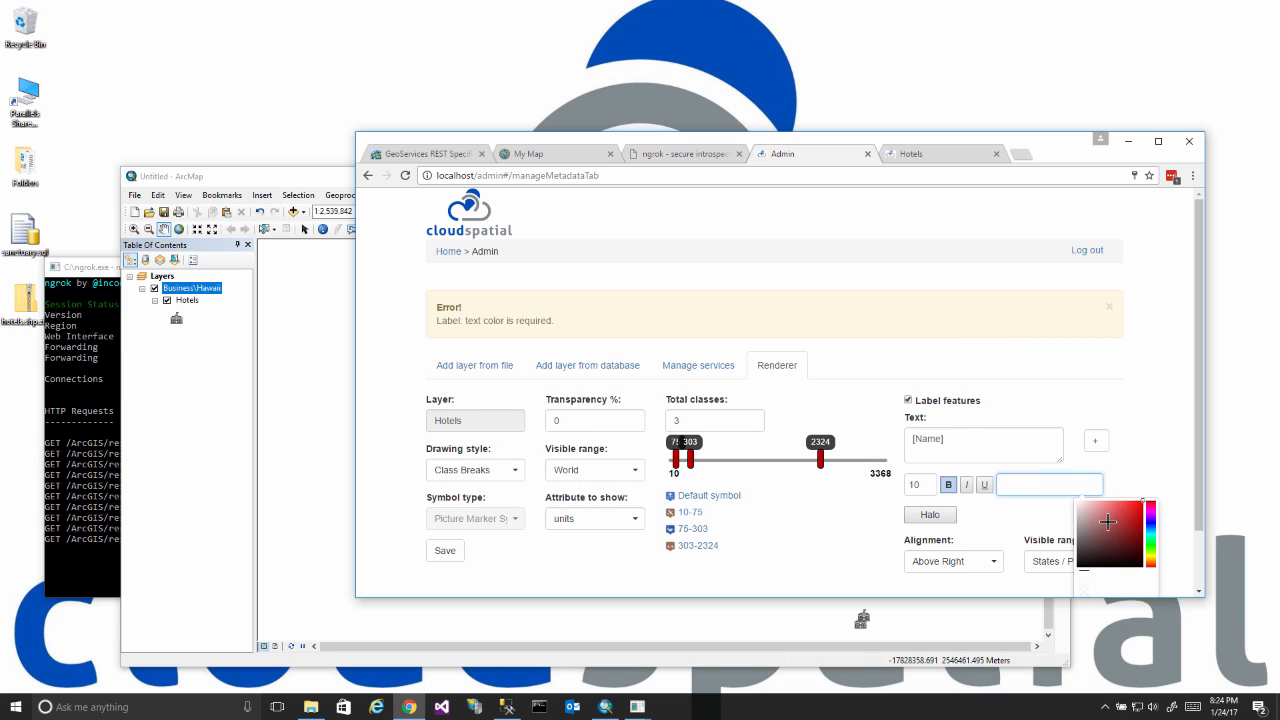
pyautogui.click(1083, 514)
pyautogui.click(1100, 560)
pyautogui.click(1125, 563)
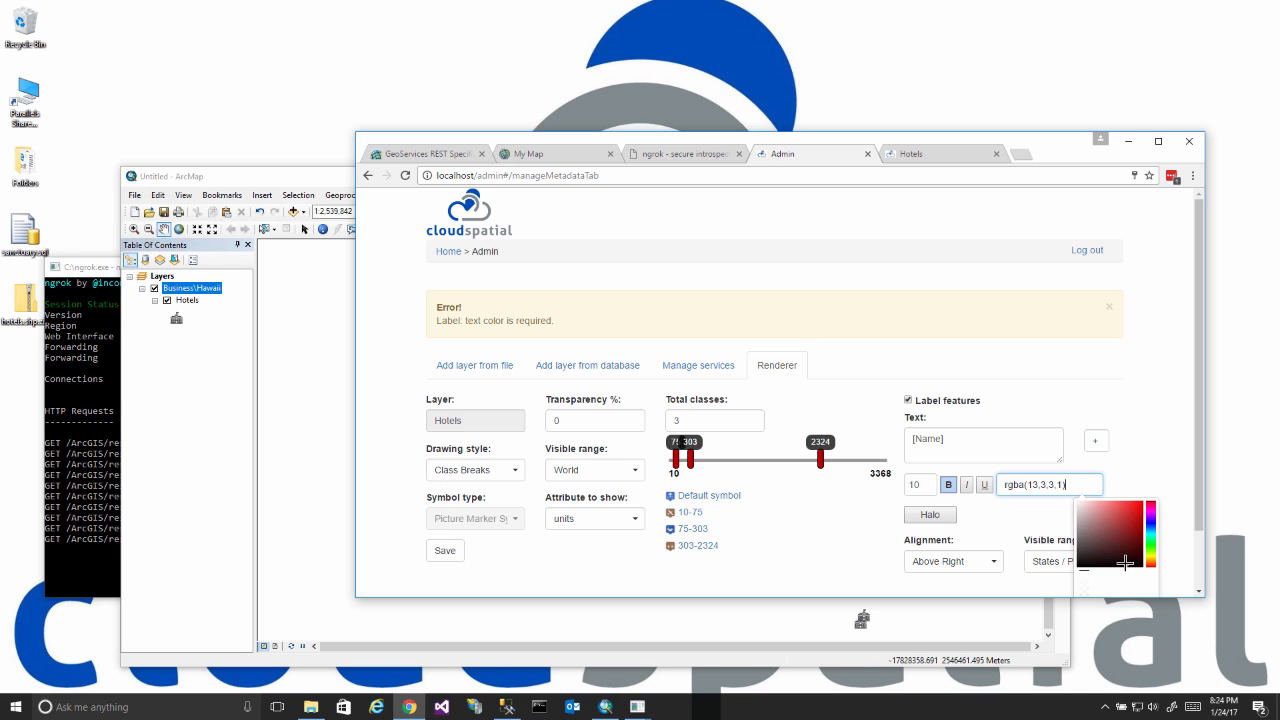
pyautogui.click(1007, 529)
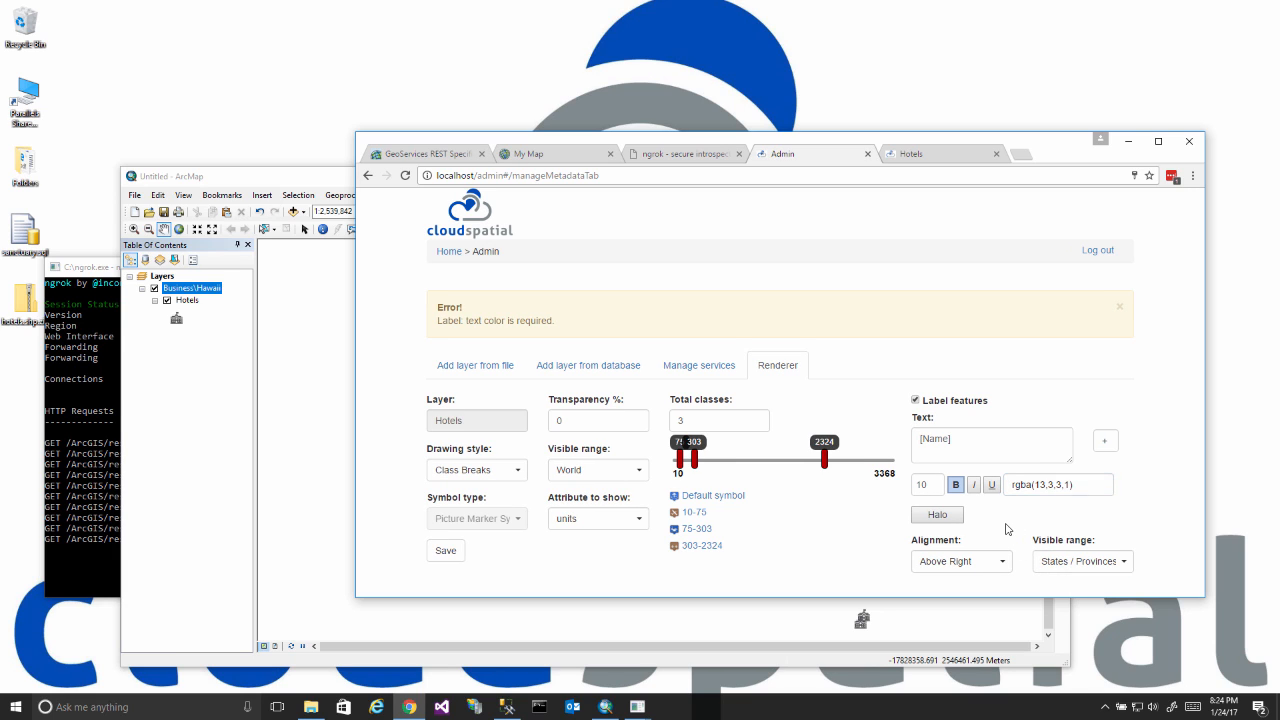
pyautogui.click(458, 551)
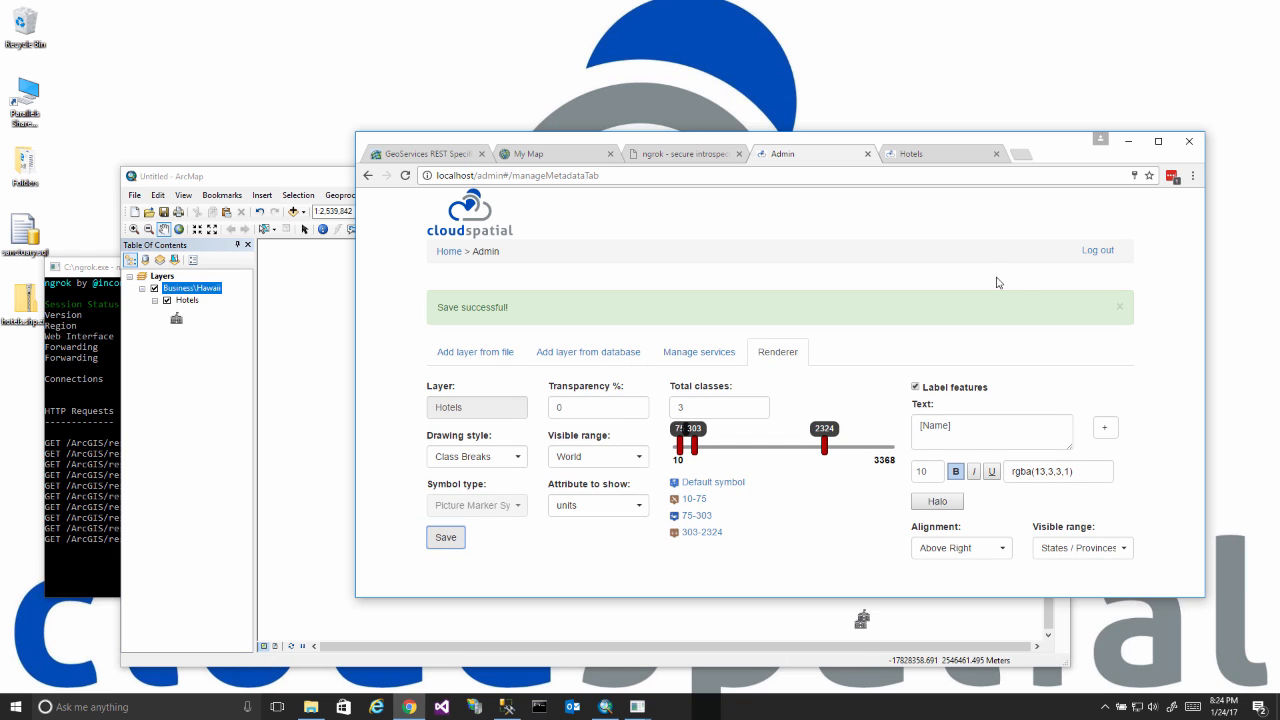
# Switch to ArcGIS Online, reload the web map and add the Business/Hawaii/FeatureServer/0 layer from its ngrok URL as an ArcGIS Server web service.
pyautogui.click(530, 156)
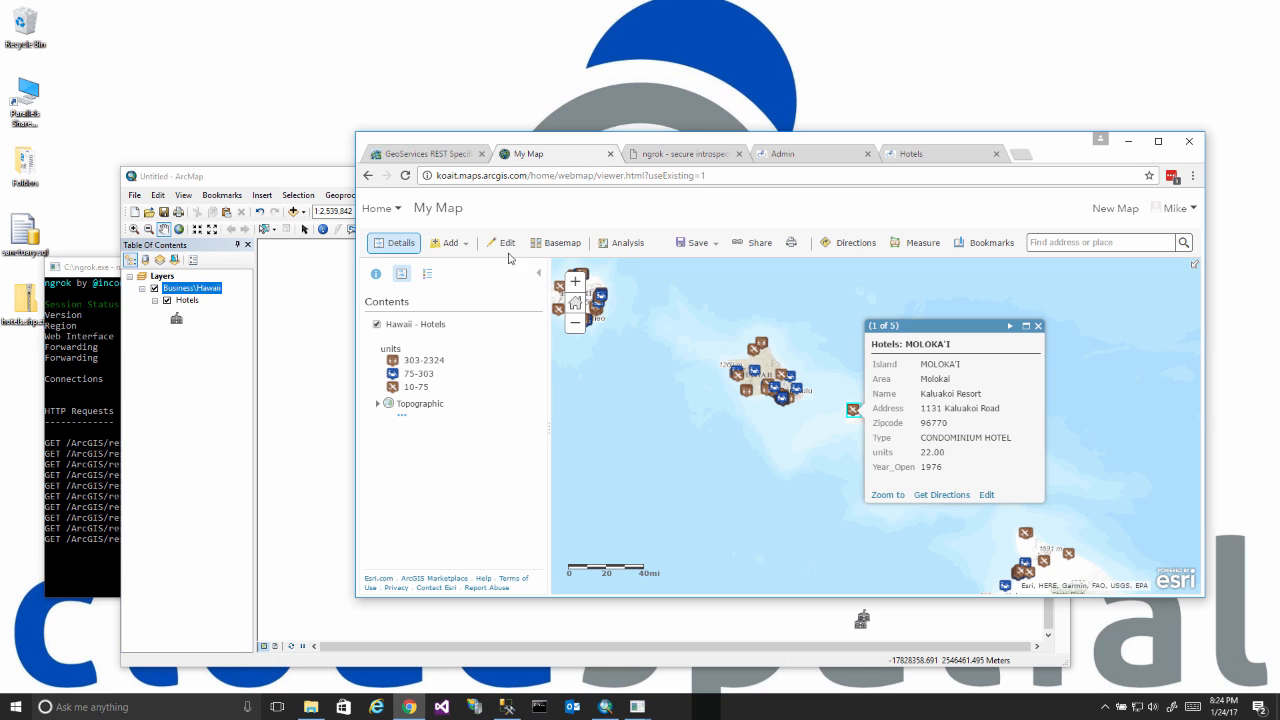
pyautogui.click(600, 176)
pyautogui.press('Return')
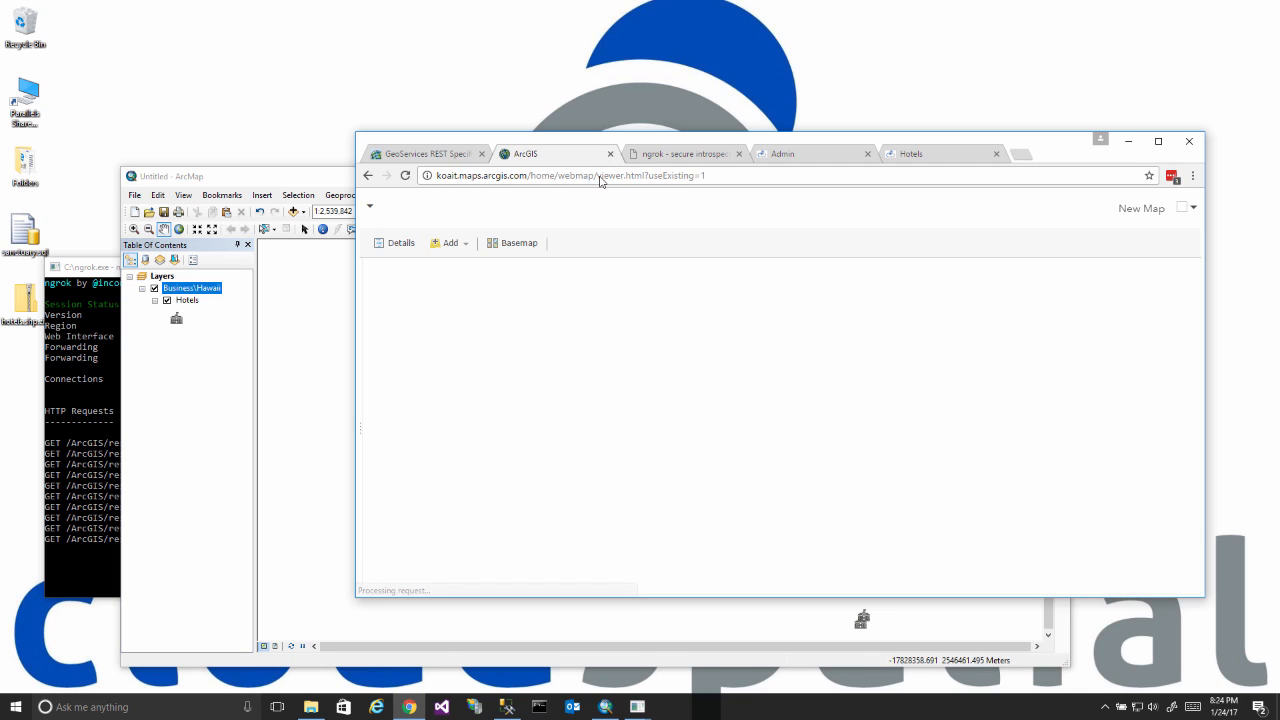
pyautogui.click(468, 246)
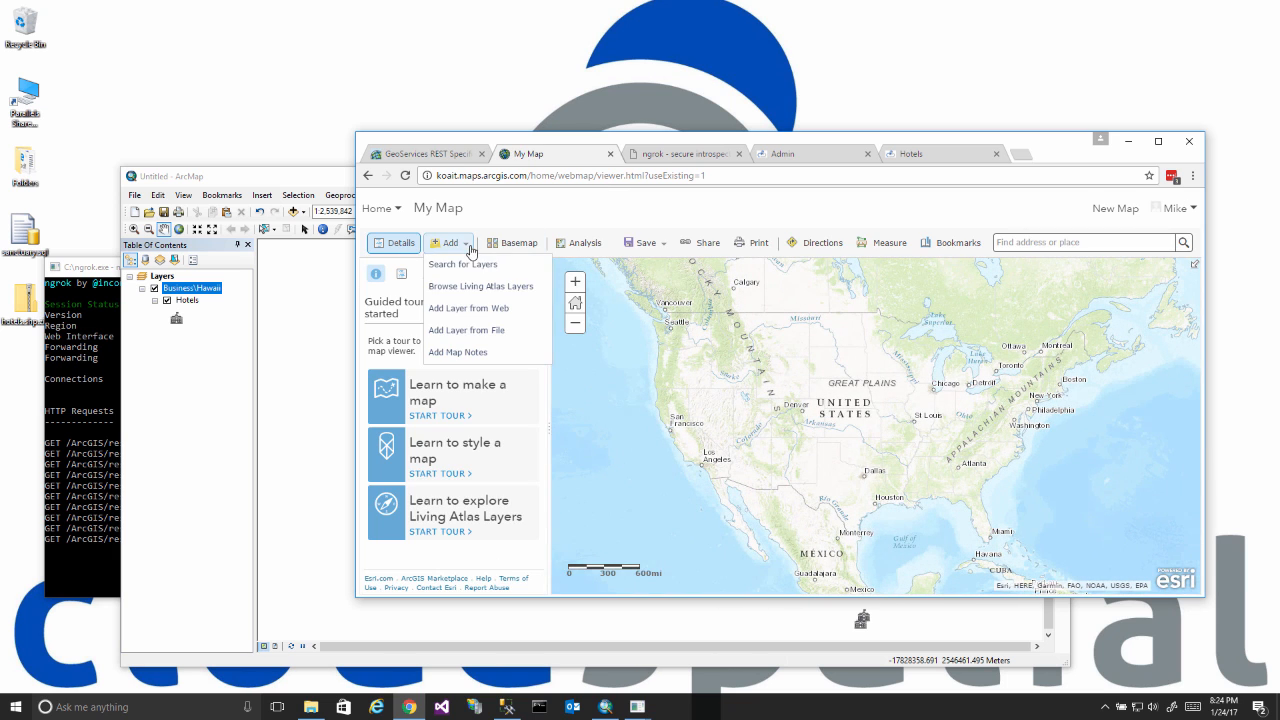
pyautogui.click(466, 309)
pyautogui.rightClick(624, 397)
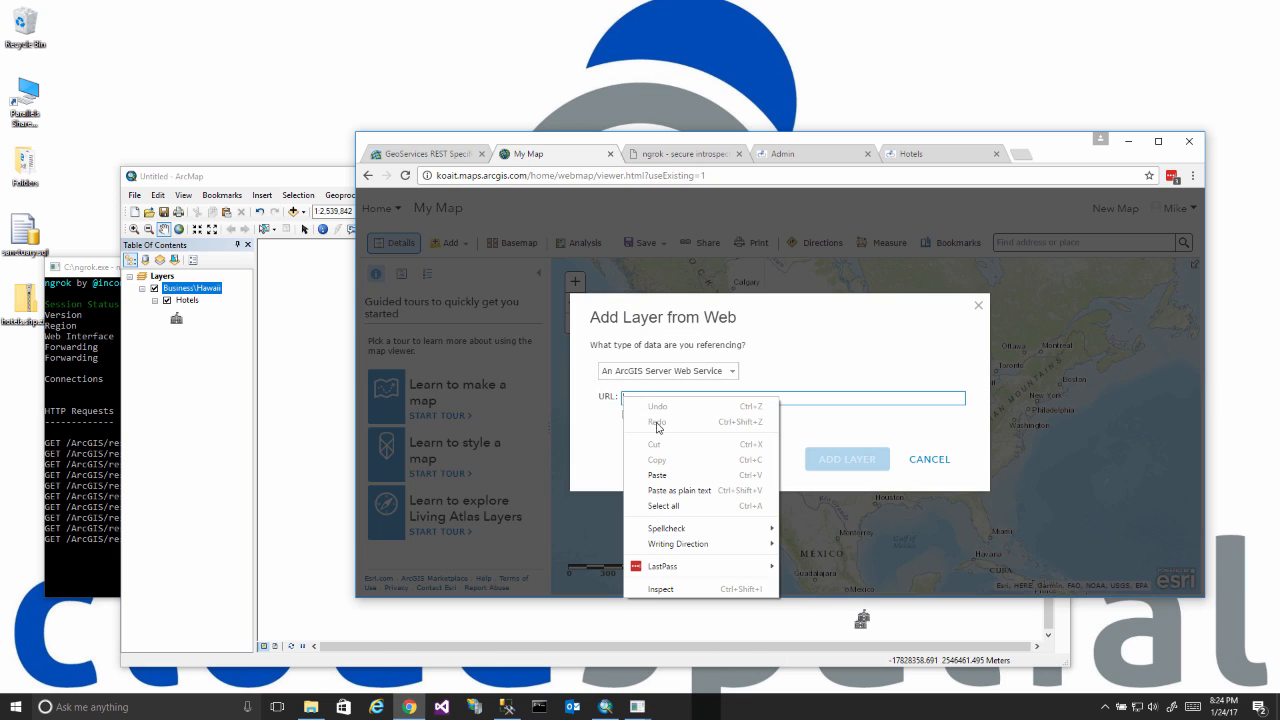
pyautogui.click(665, 474)
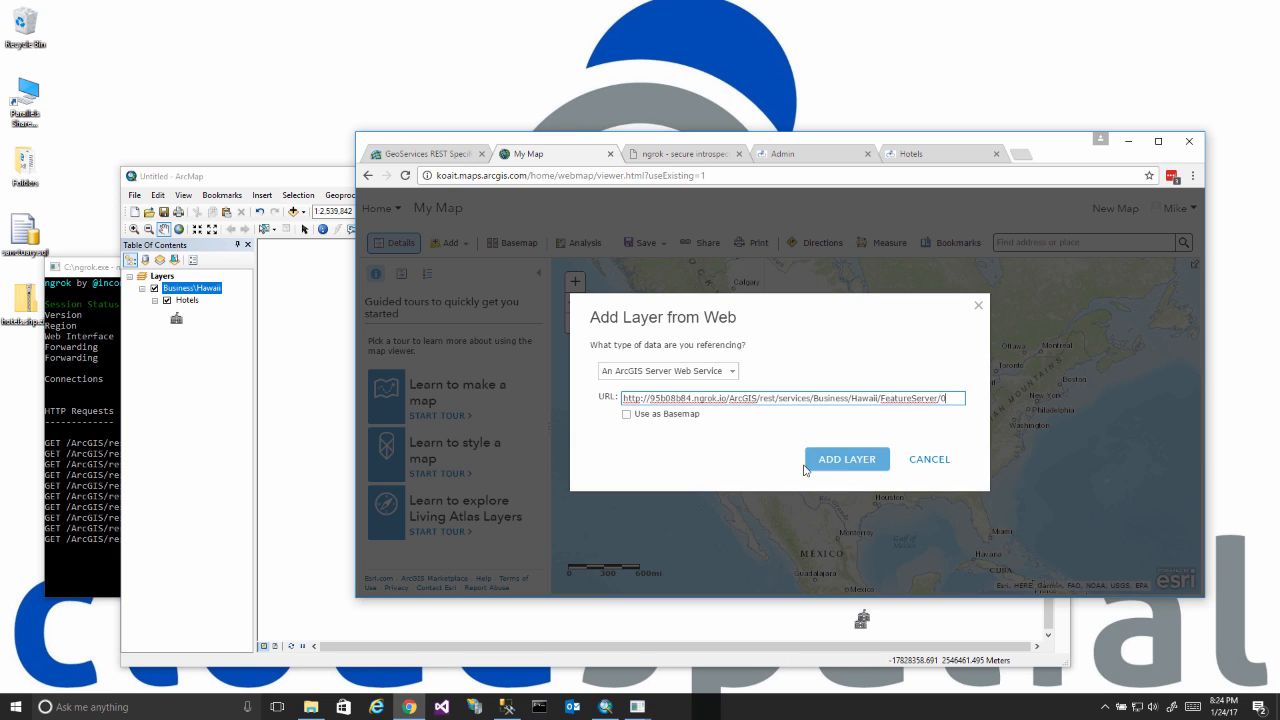
pyautogui.click(846, 469)
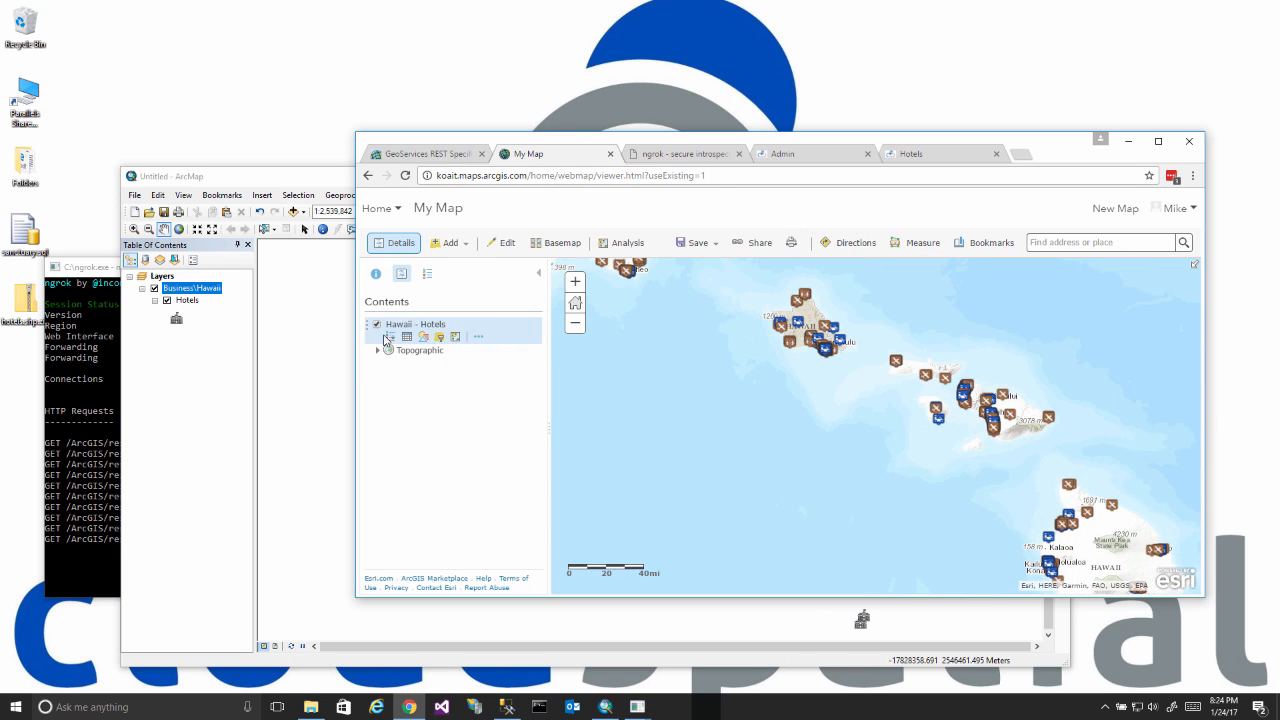
# Create labels for the Hawaii - Hotels layer with the Name settings supplied by the service, and look over the labeled hotels across the islands.
pyautogui.moveTo(417, 343)
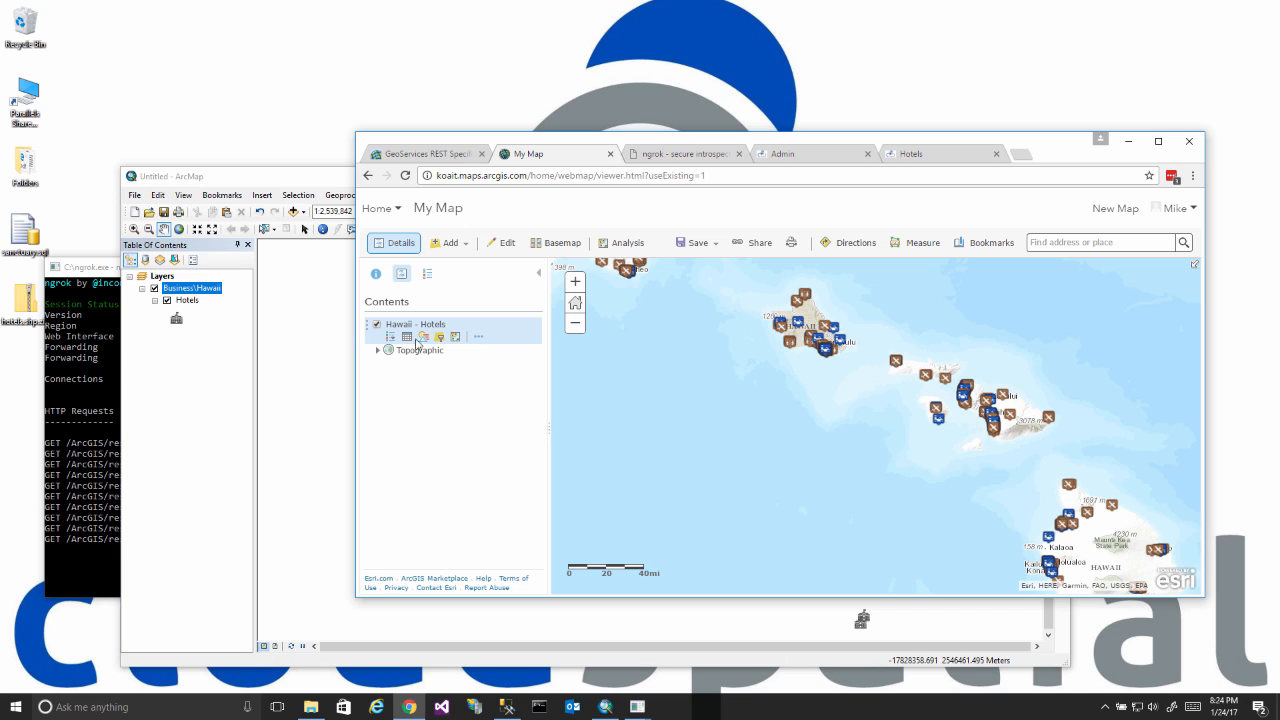
pyautogui.click(478, 337)
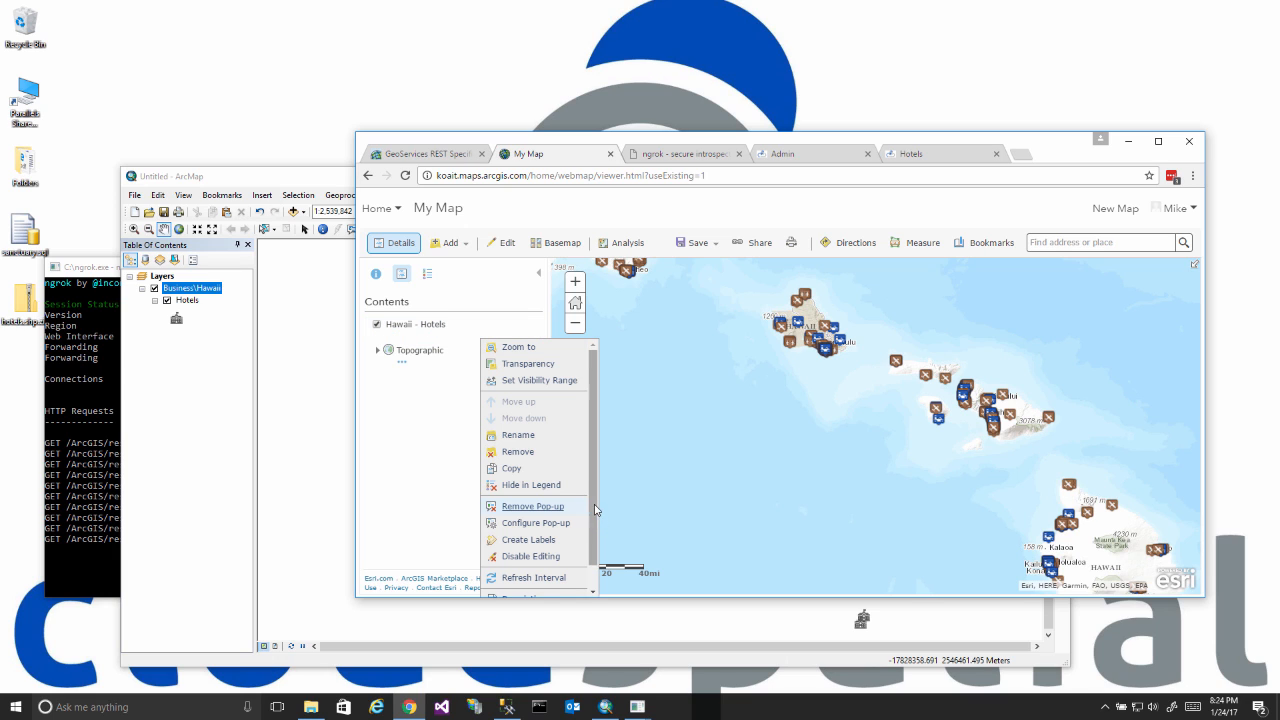
pyautogui.scroll(-1, 592, 525)
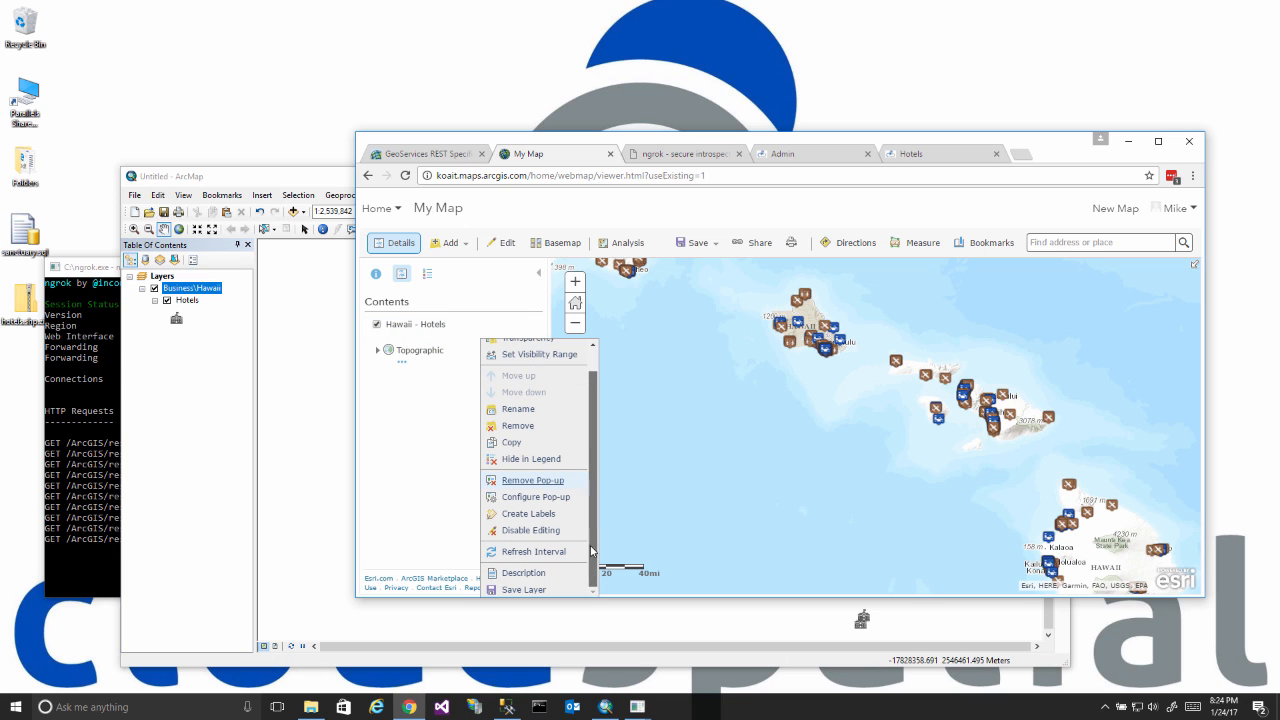
pyautogui.click(528, 513)
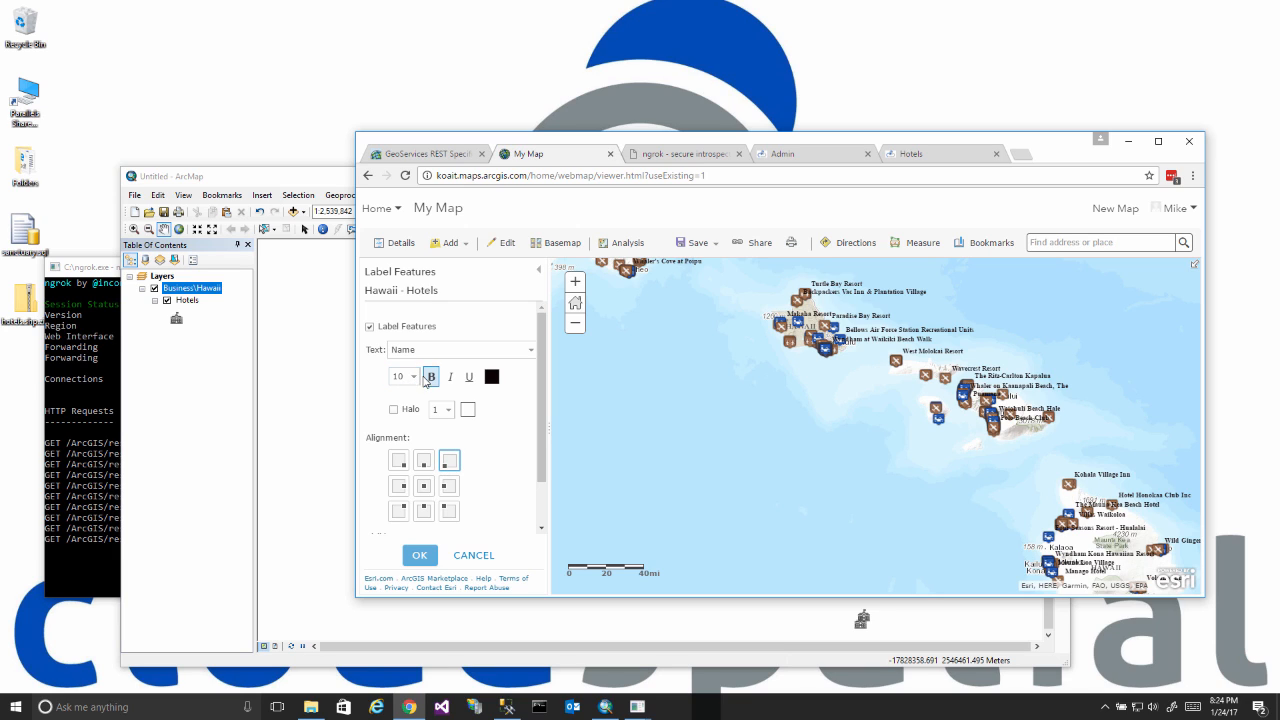
pyautogui.click(420, 555)
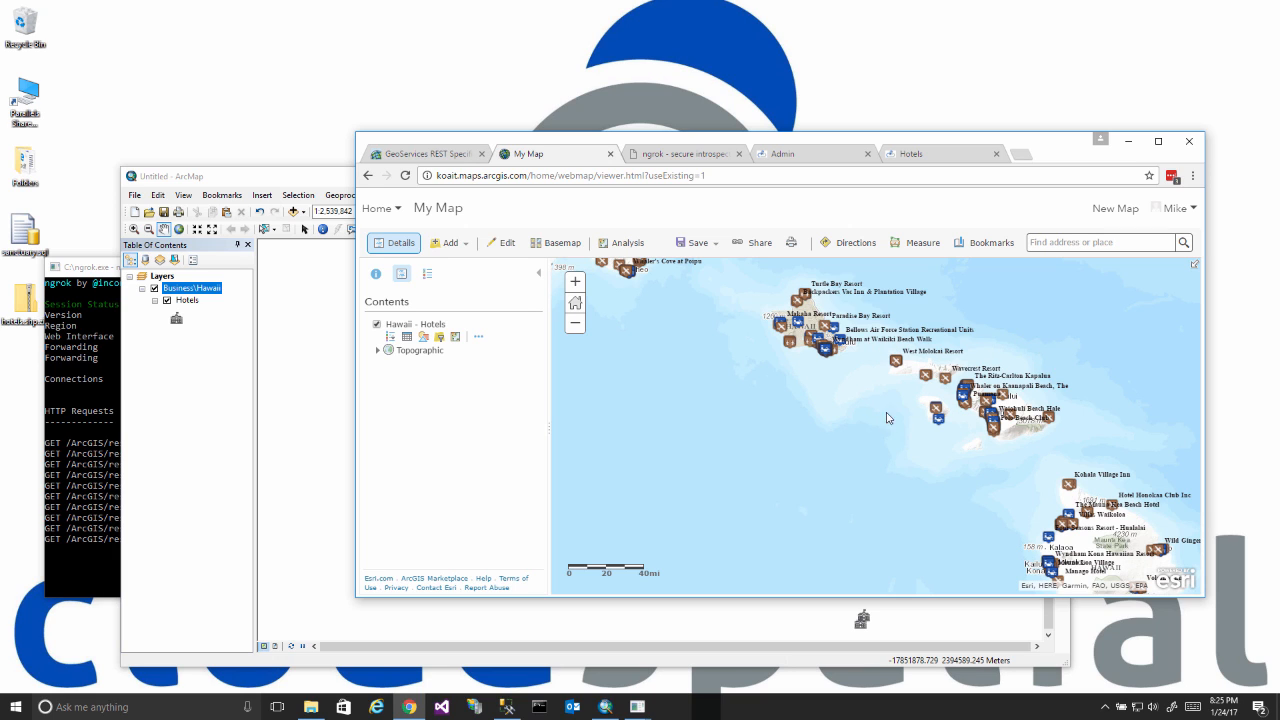
pyautogui.moveTo(898, 414); pyautogui.dragTo(812, 453)
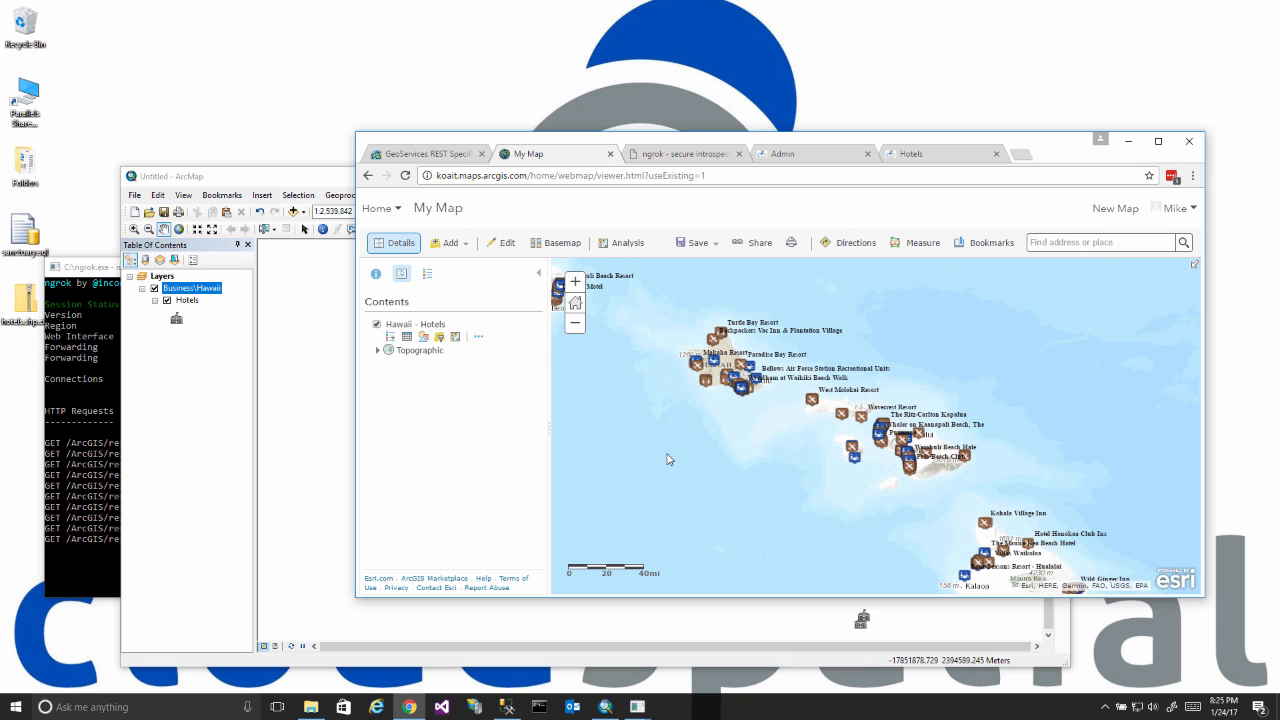
pyautogui.moveTo(667, 453); pyautogui.dragTo(849, 473)
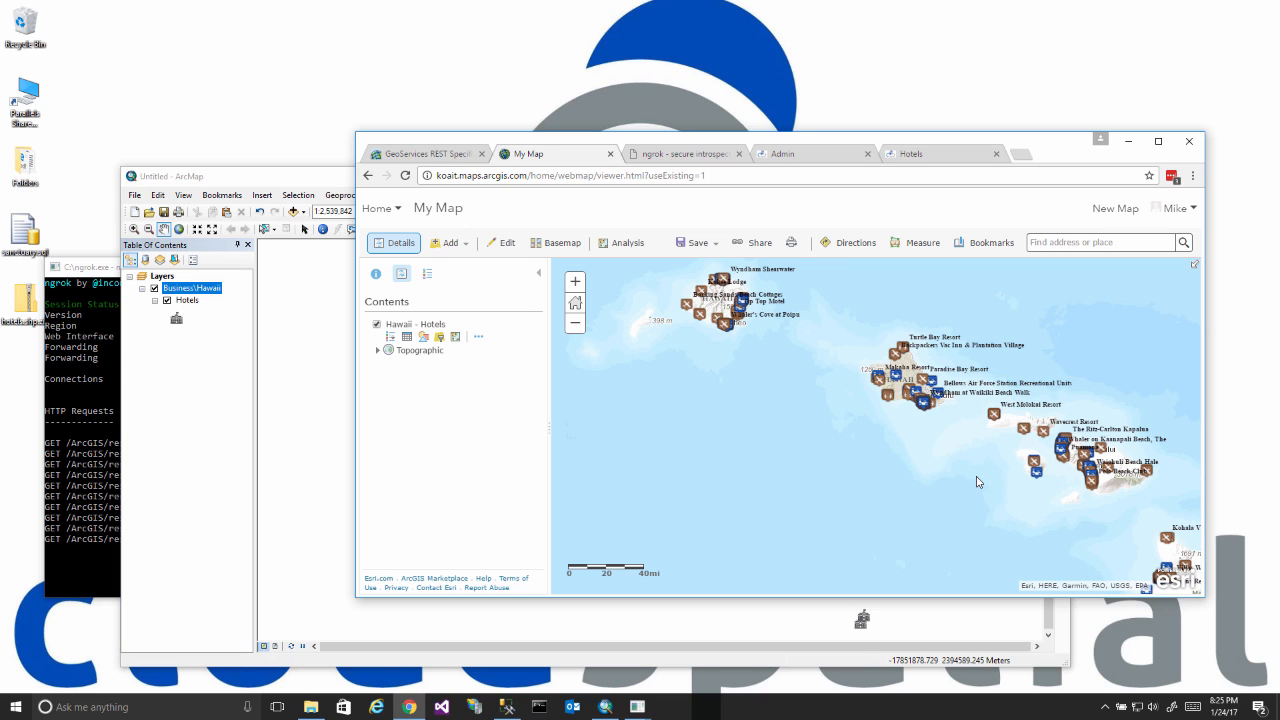
pyautogui.moveTo(978, 481); pyautogui.dragTo(913, 476)
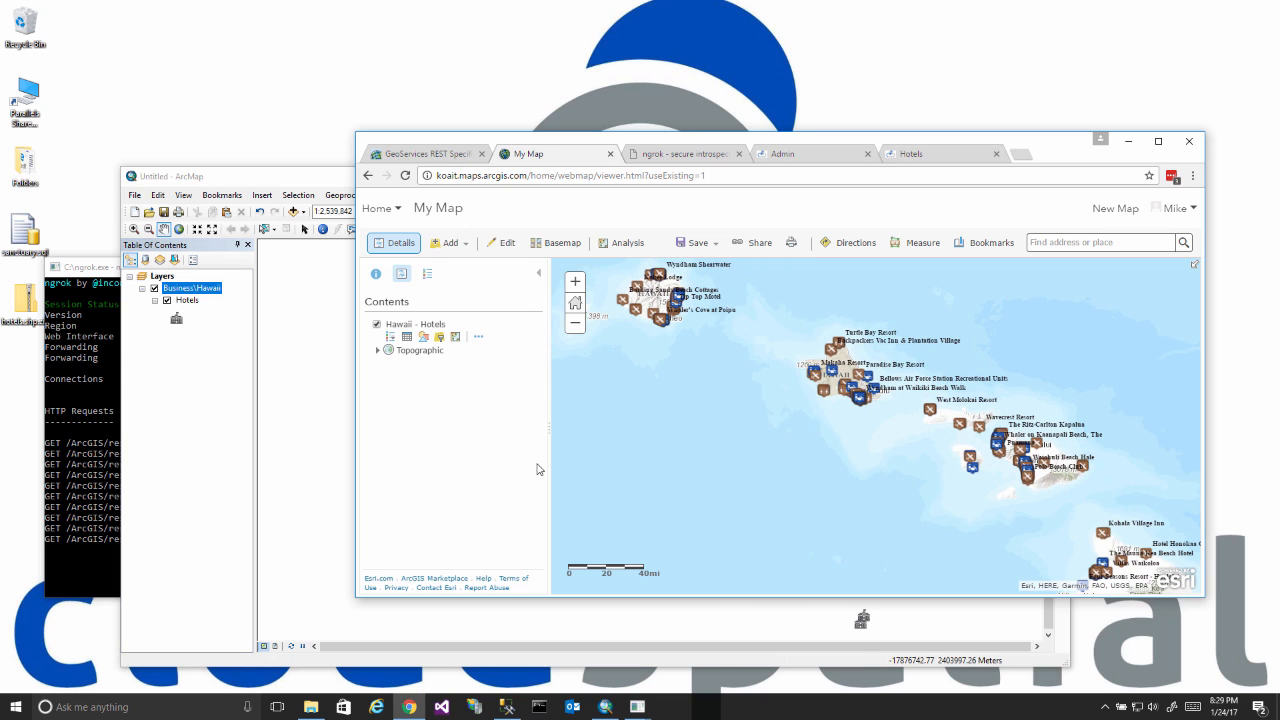